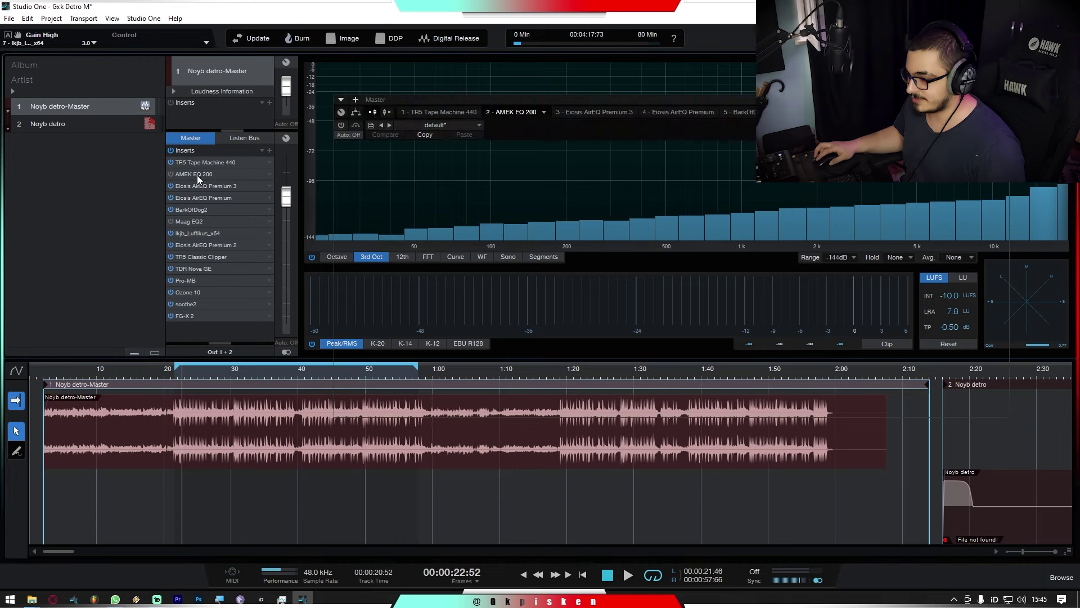
Check the Maag EQ2 insert and play the track with all master inserts switched off and back on for comparison
click(203, 220)
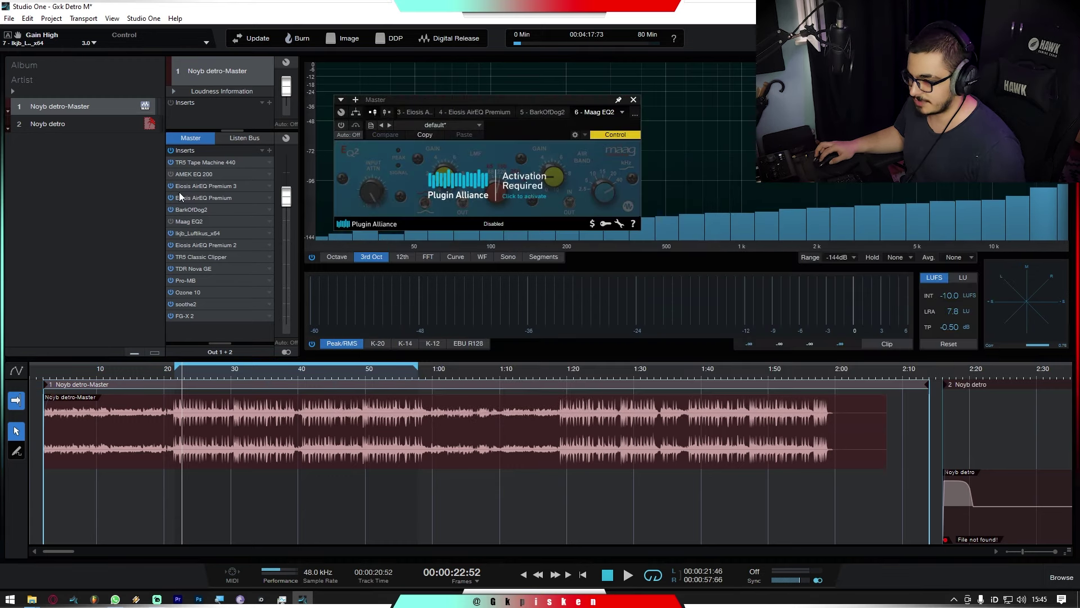
click(632, 100)
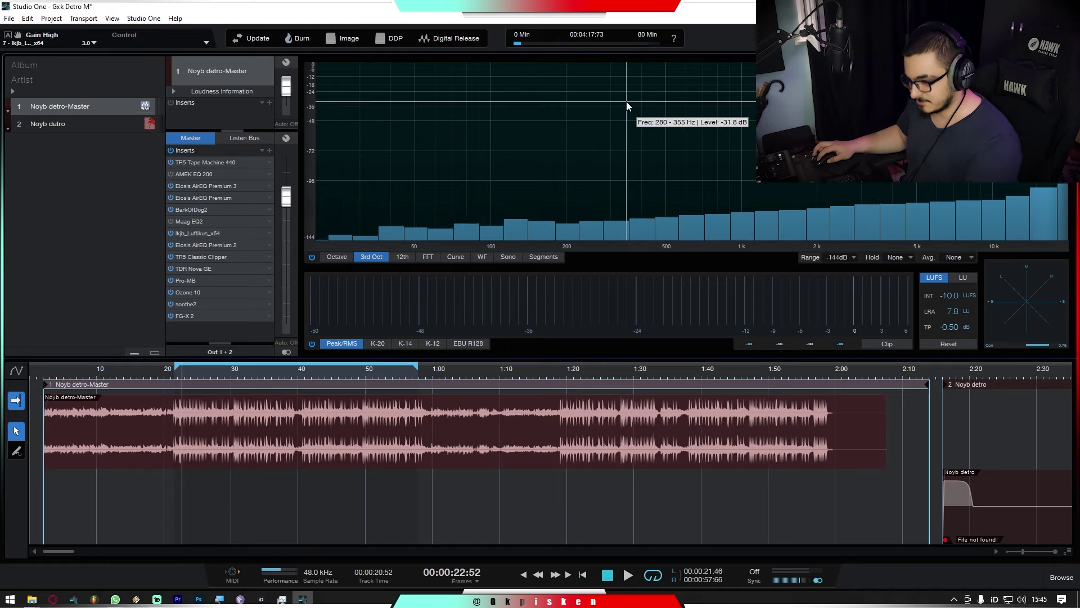
click(172, 150)
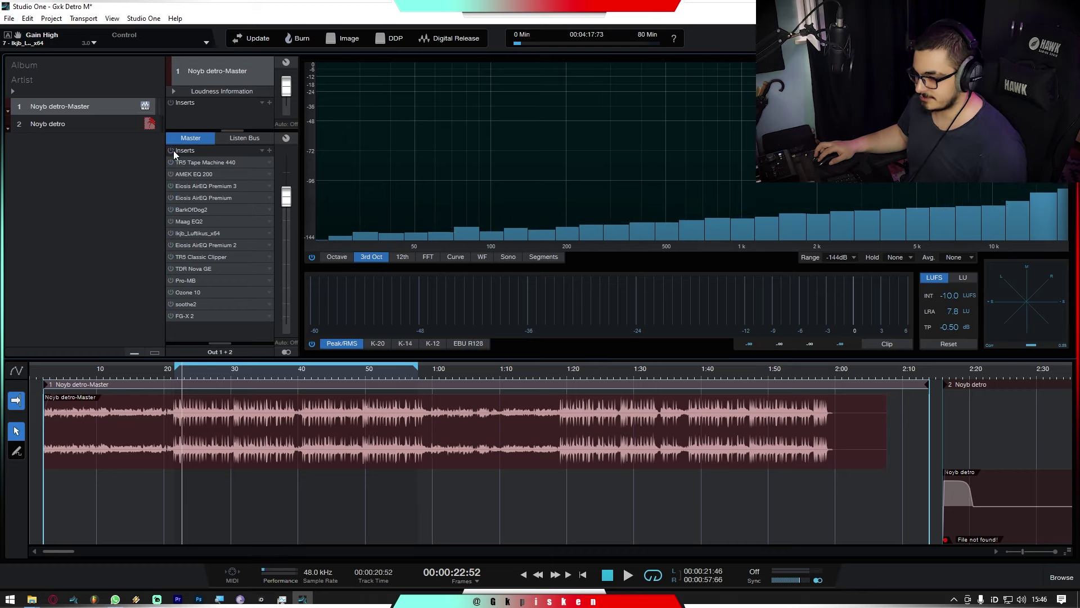
key(space)
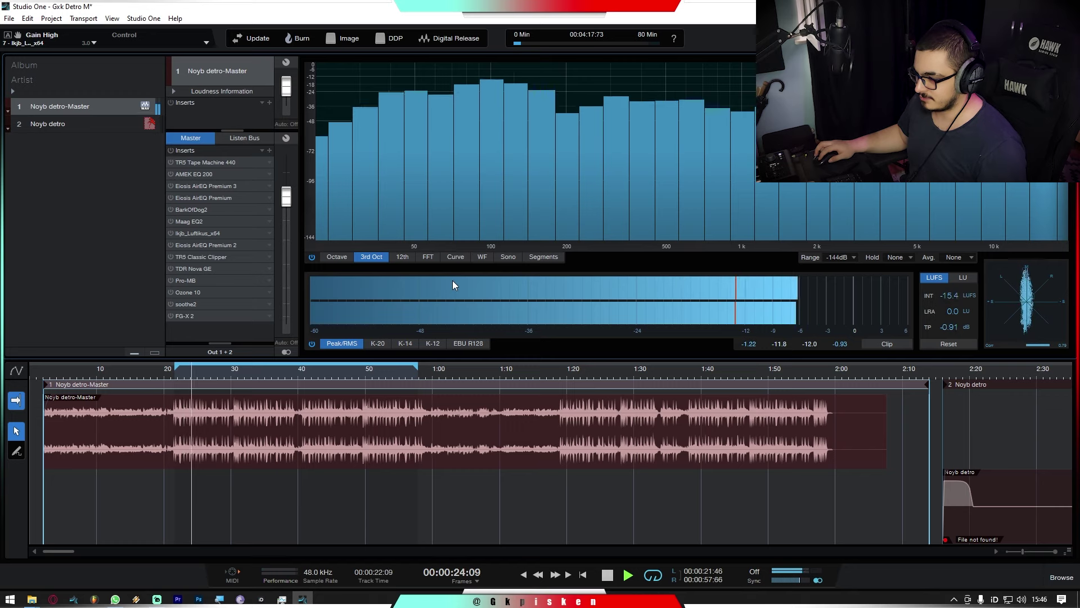
mouse_move(431, 194)
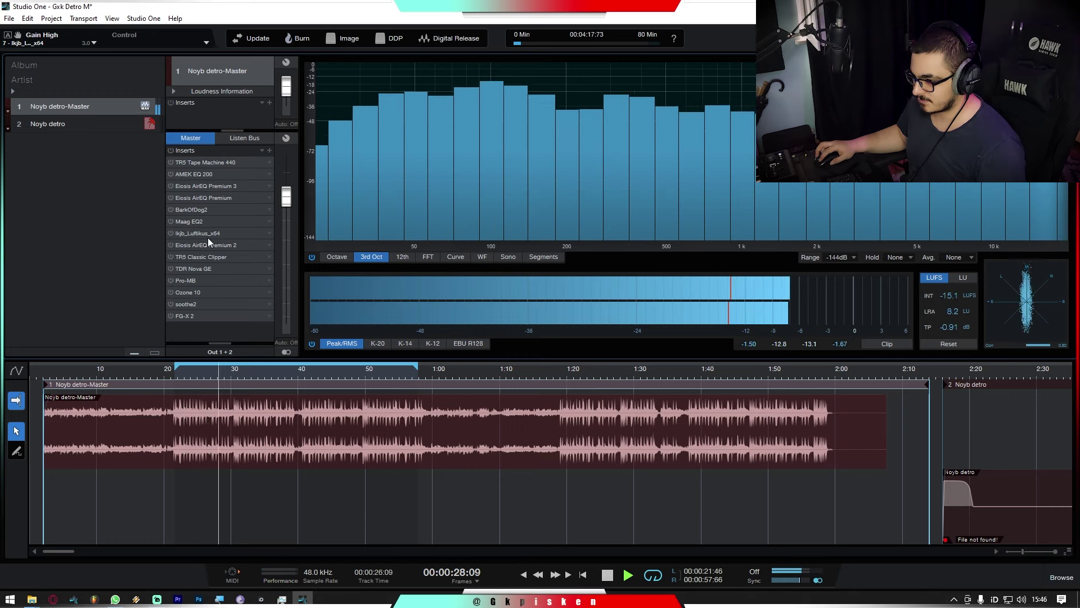
click(171, 151)
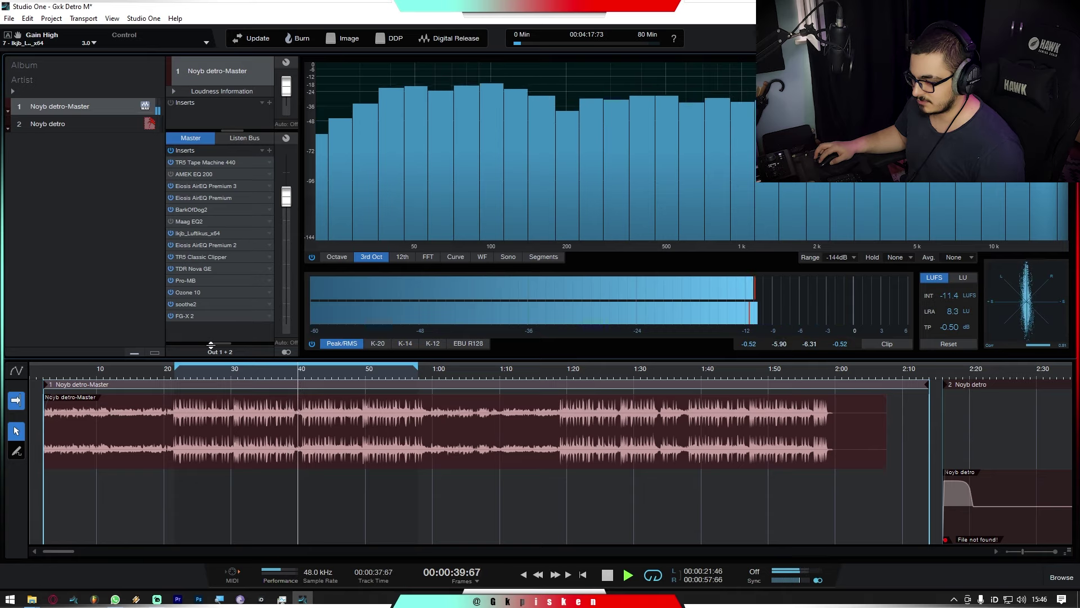
key(space)
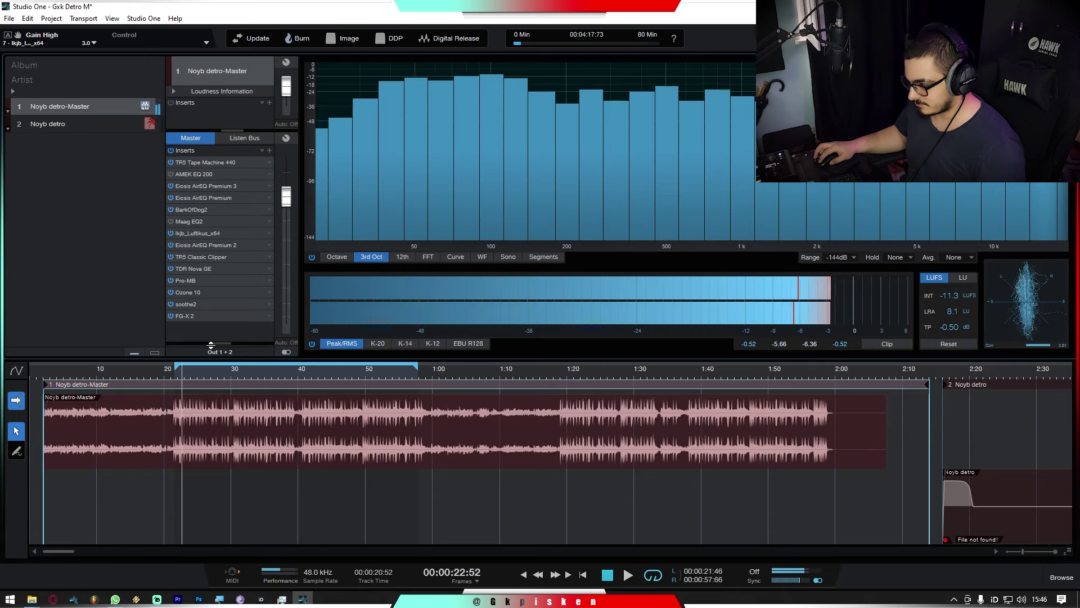
Enable the VU Meter in the master's Post section, open its window and collapse the Post section again
drag(211, 345, 237, 237)
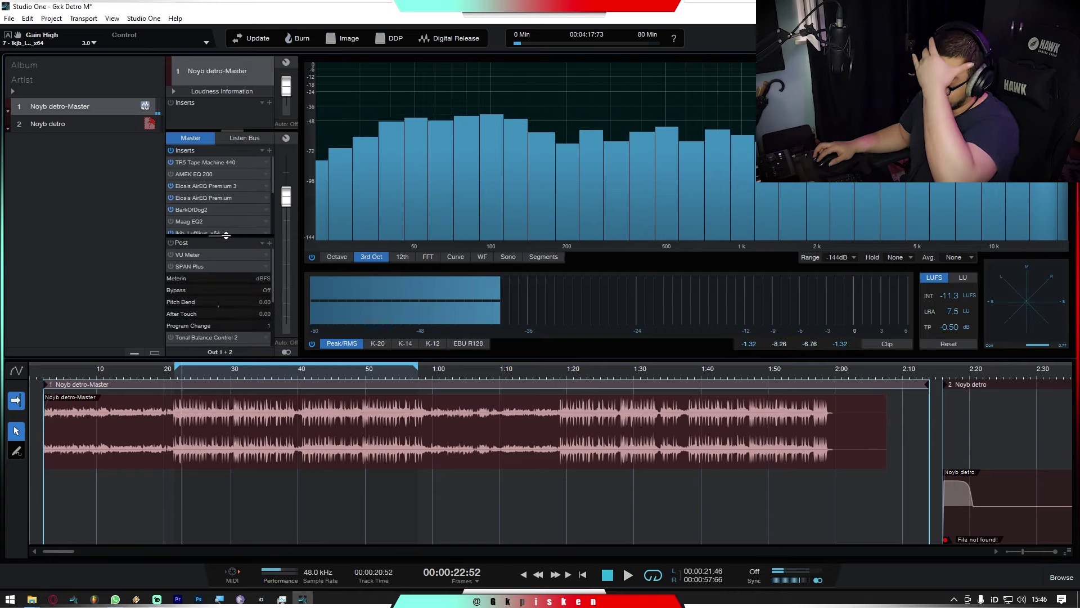
click(169, 254)
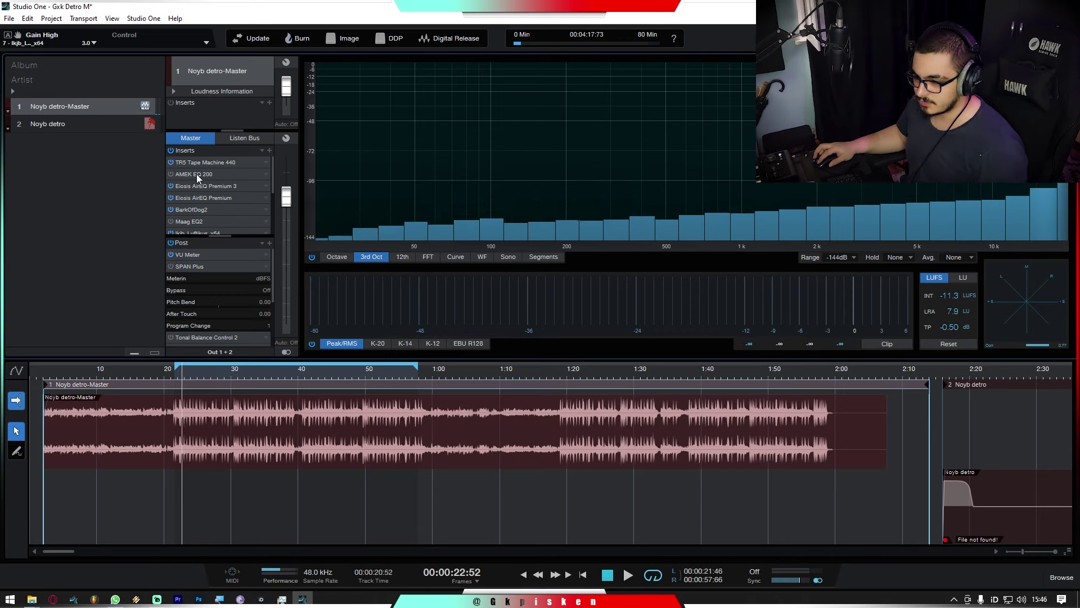
click(202, 253)
drag(207, 238, 229, 323)
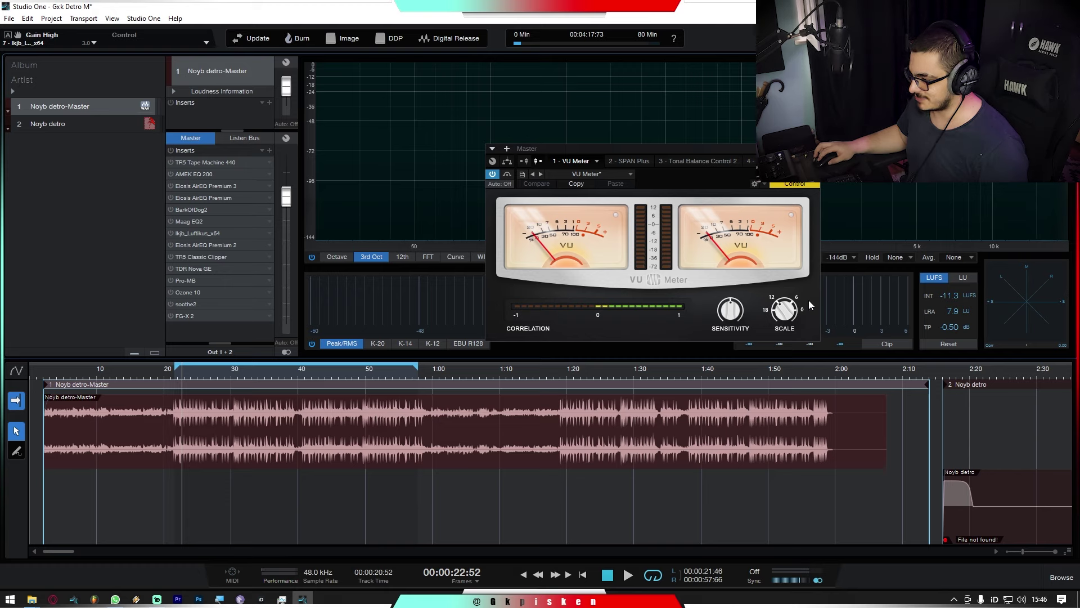
Remove all plug-ins from the master inserts, play the unprocessed track against the VU Meter and move the meter window aside
click(262, 150)
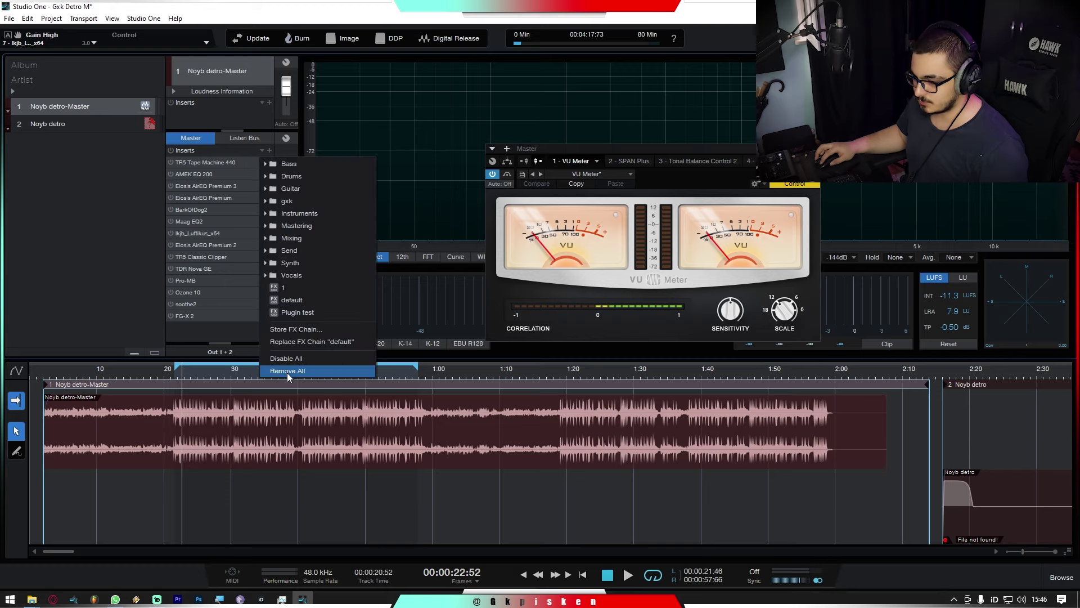
click(287, 372)
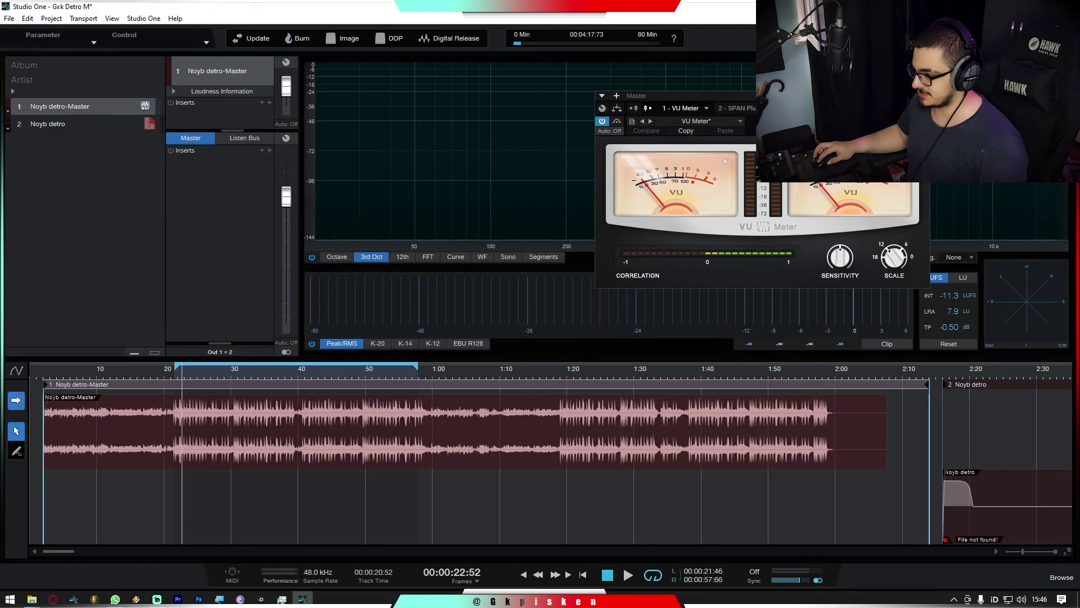
key(space)
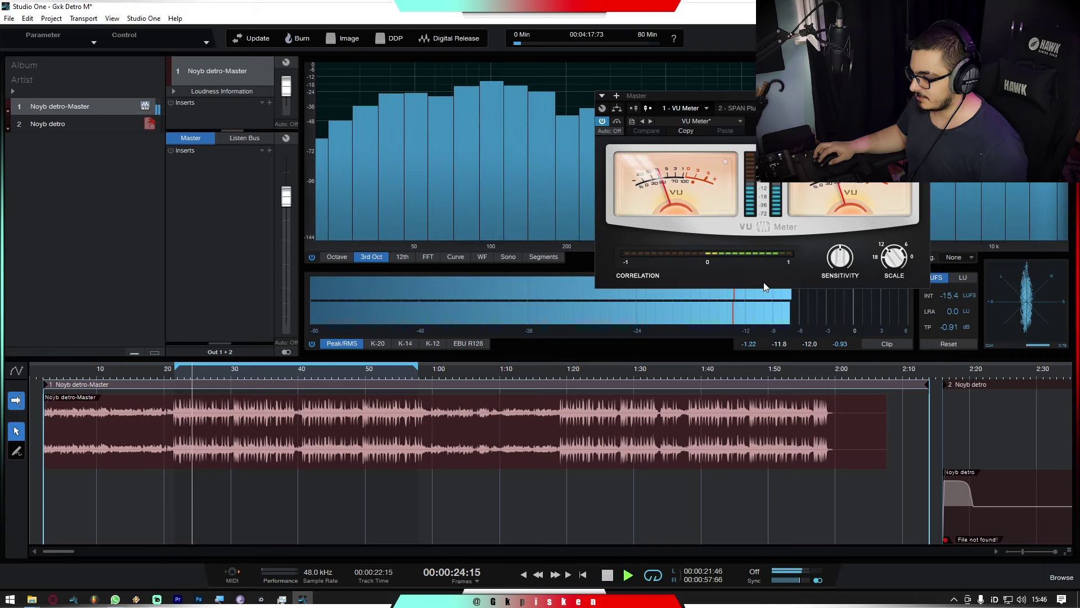
key(space)
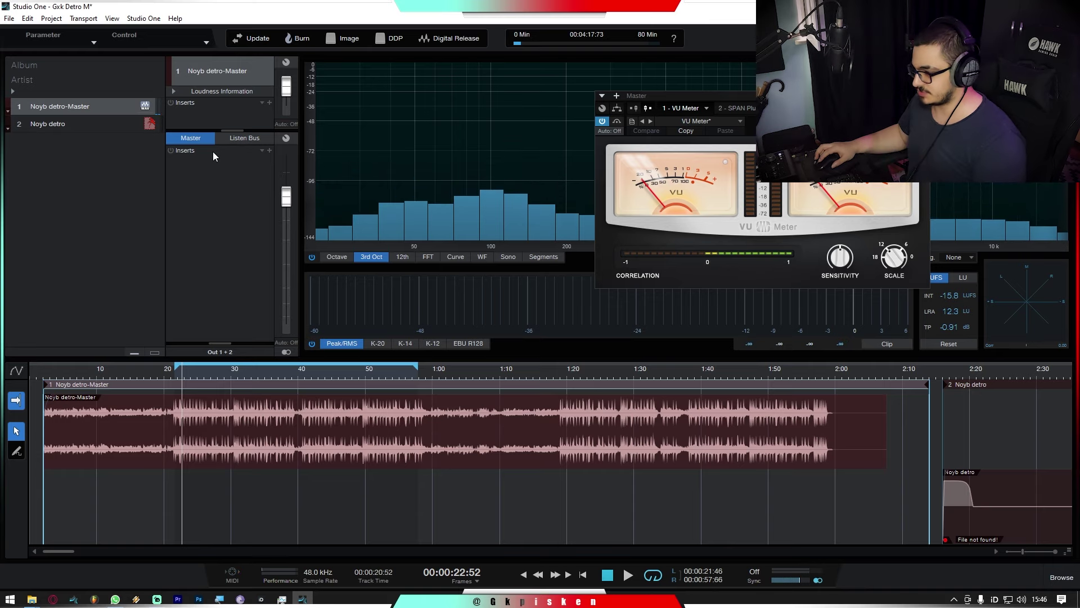
drag(859, 105, 264, 366)
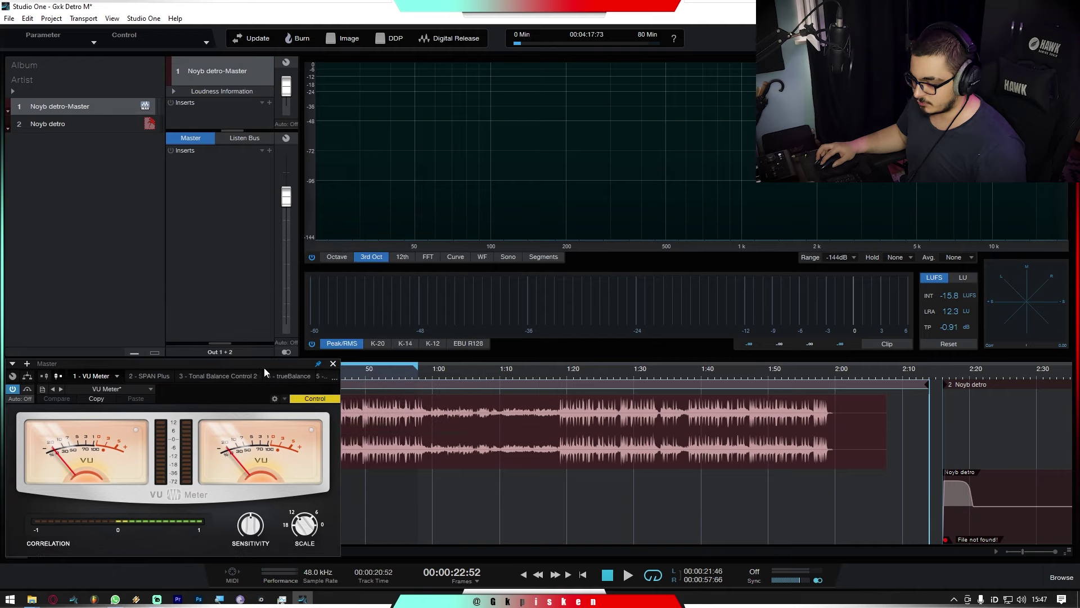
Add the TR5 Tape Machine 24 plug-in to the master inserts and place its window clear of the VU Meter
click(270, 152)
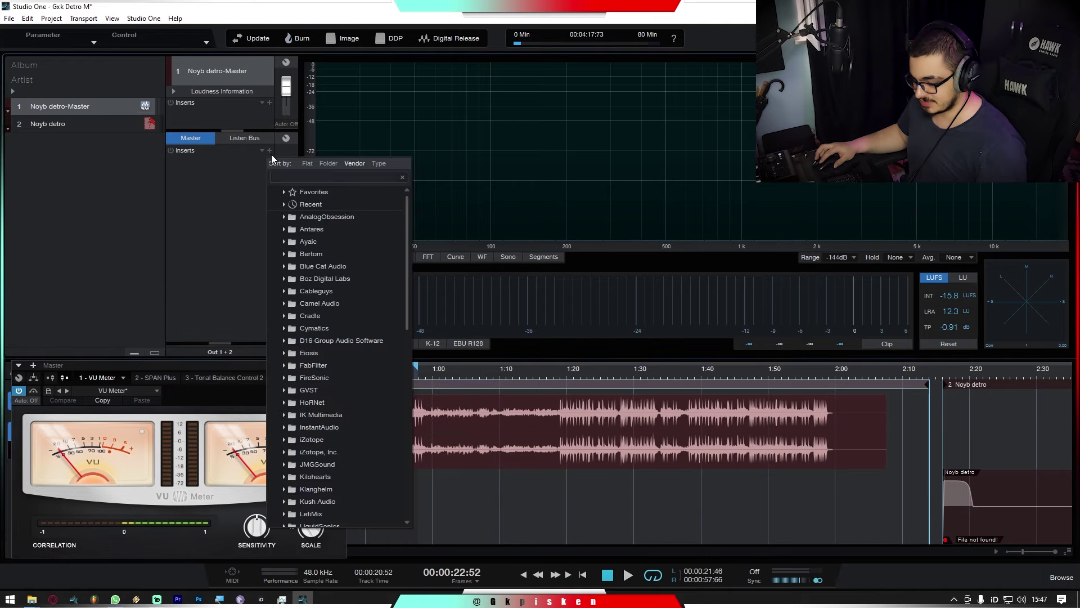
text(24)
click(373, 245)
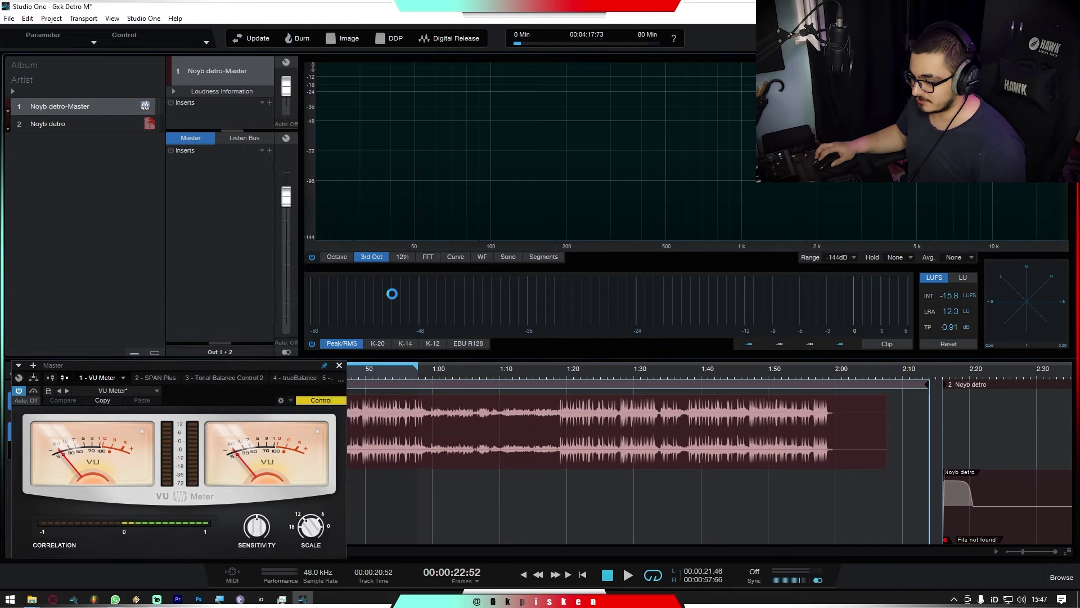
drag(591, 102, 556, 142)
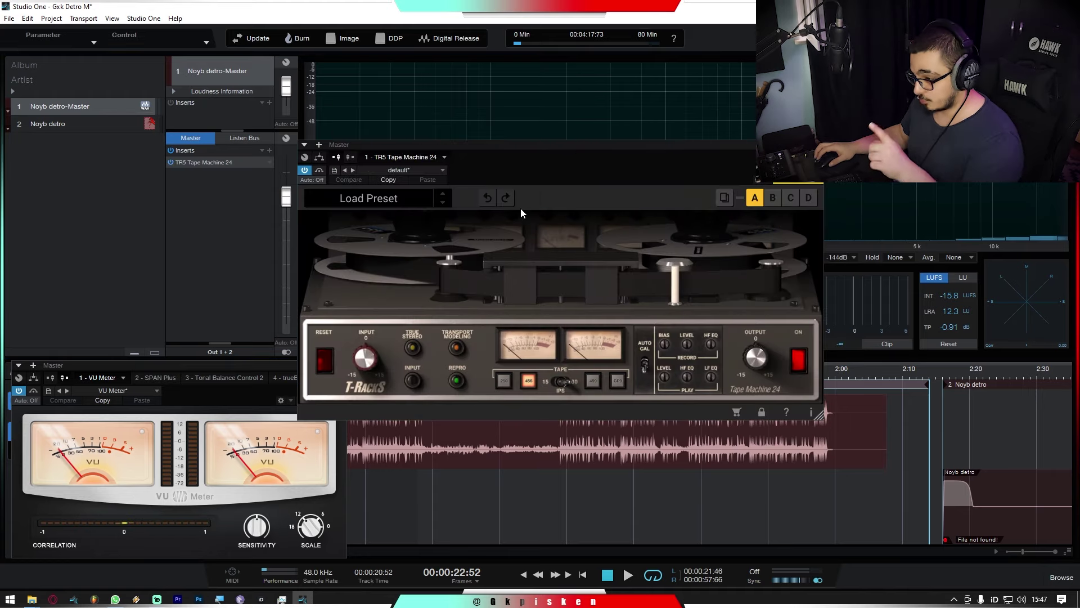
drag(535, 167, 512, 154)
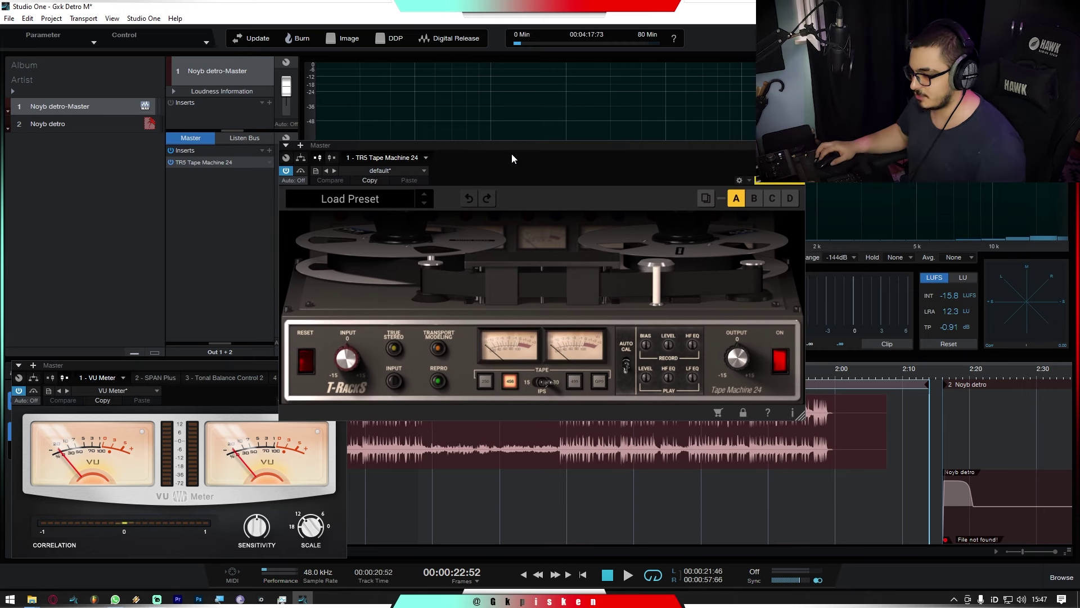
drag(521, 161, 454, 164)
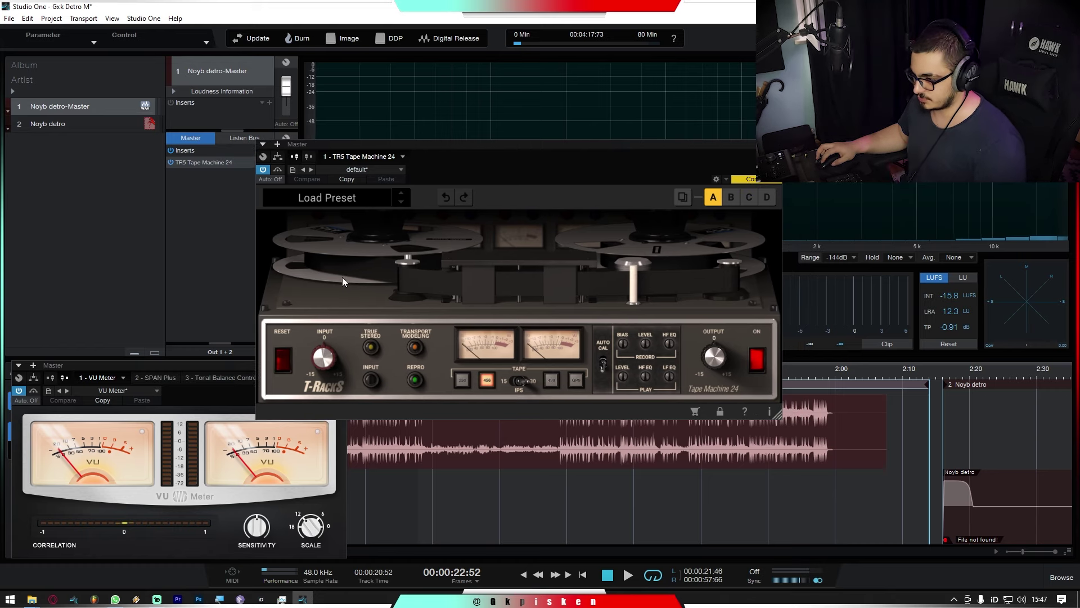
Lower the Tape Machine 24 output to -1.1 dB while playing the track
key(space)
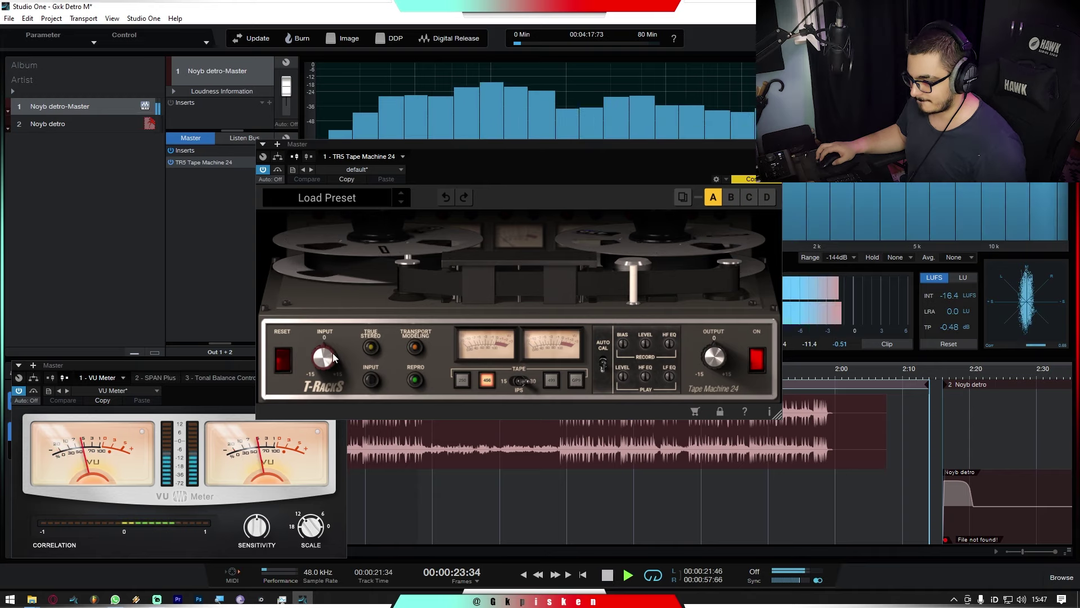
scroll(703, 357, down, 2)
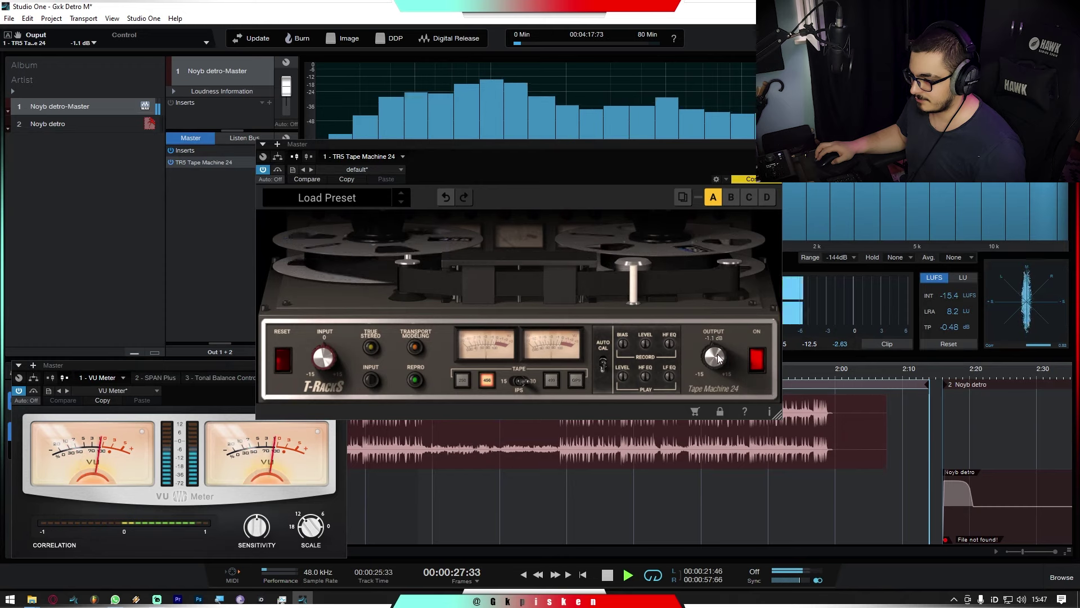
key(space)
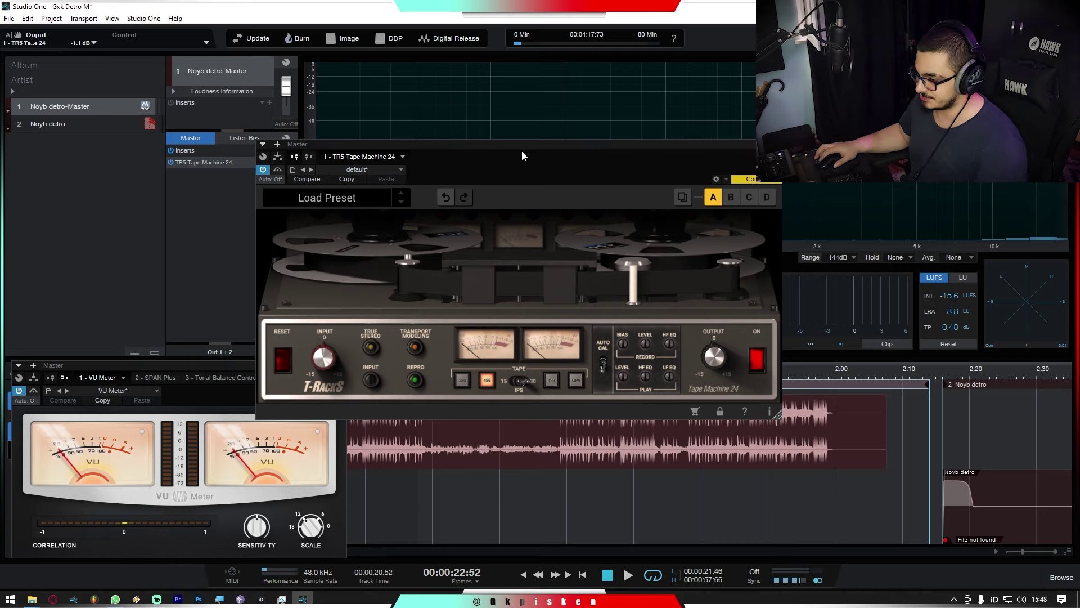
Play the track and compare the sound with Tape Machine 24 bypassed and active
key(space)
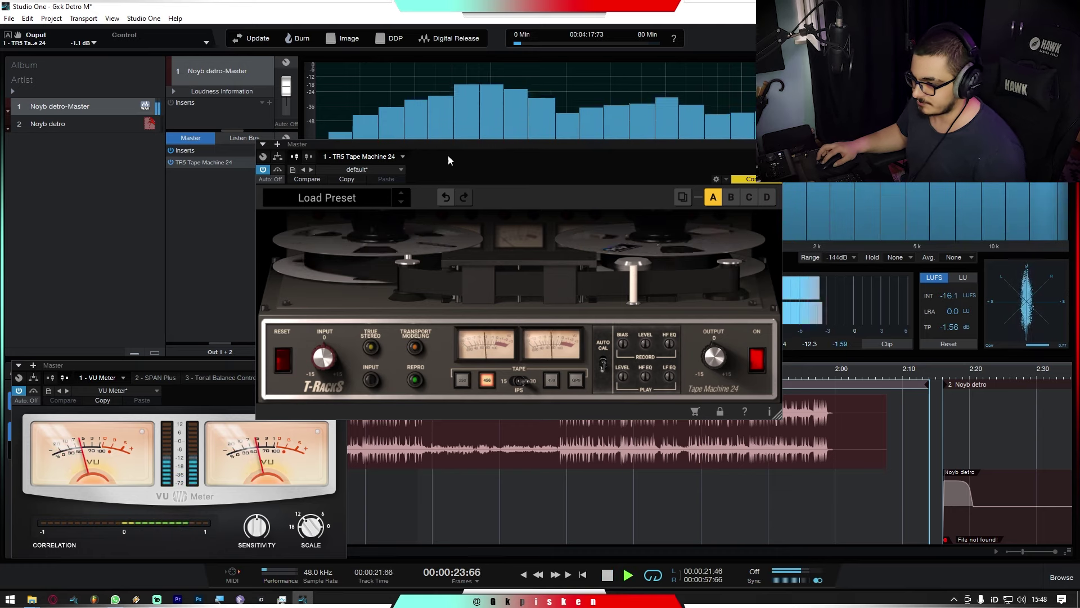
click(278, 170)
click(277, 170)
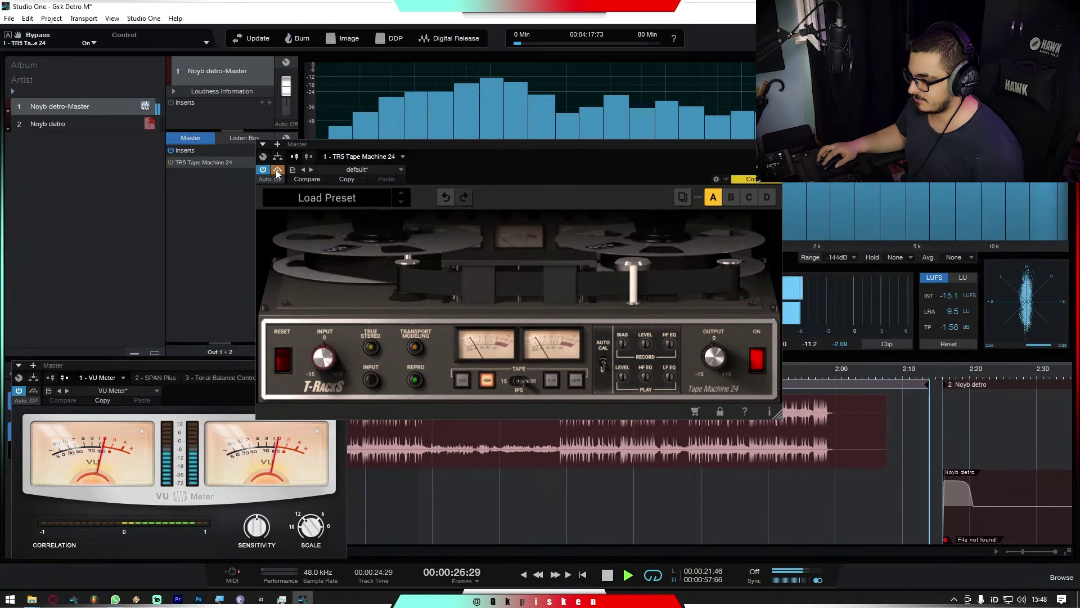
key(space)
Set the Tape Machine 24 record HF EQ to 0.6 and audition the track
scroll(671, 343, up, 2)
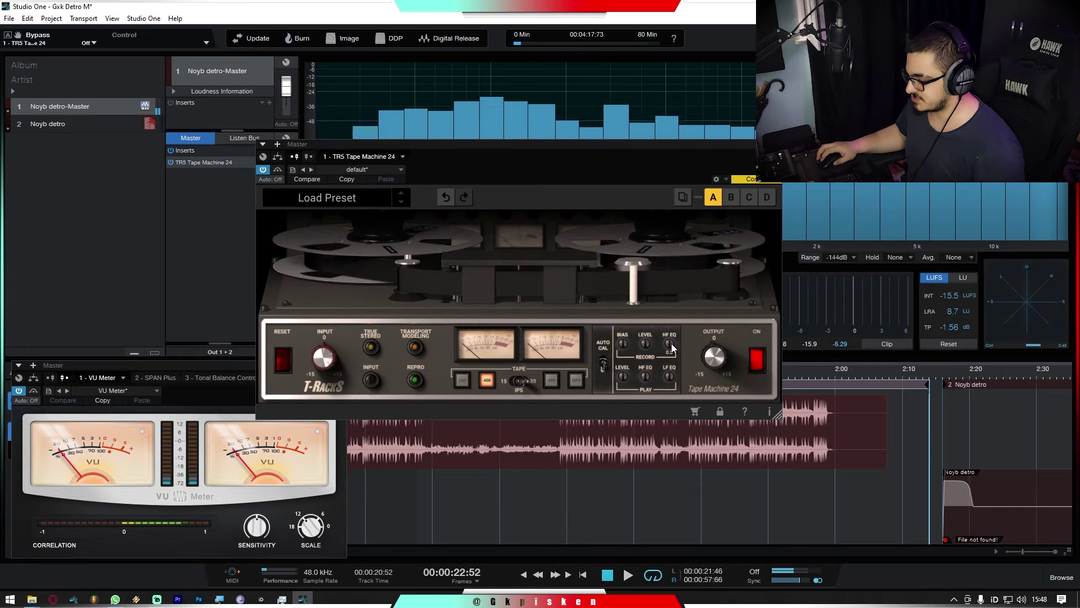
key(space)
scroll(671, 343, down, 4)
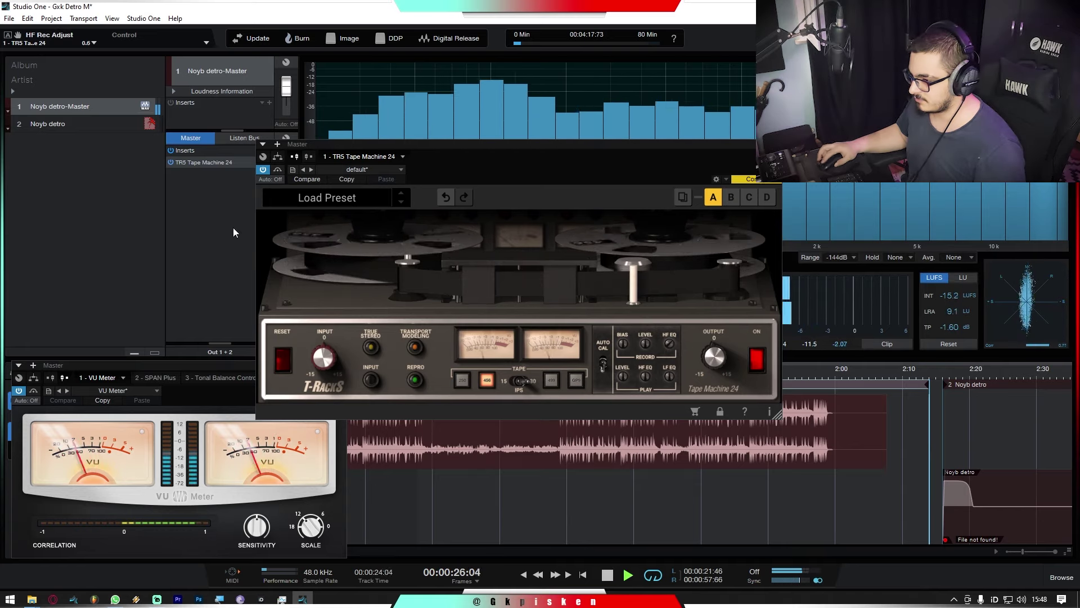
Compare the adjusted Tape Machine 24 with bypass on and off, close its window and stop playback
click(278, 170)
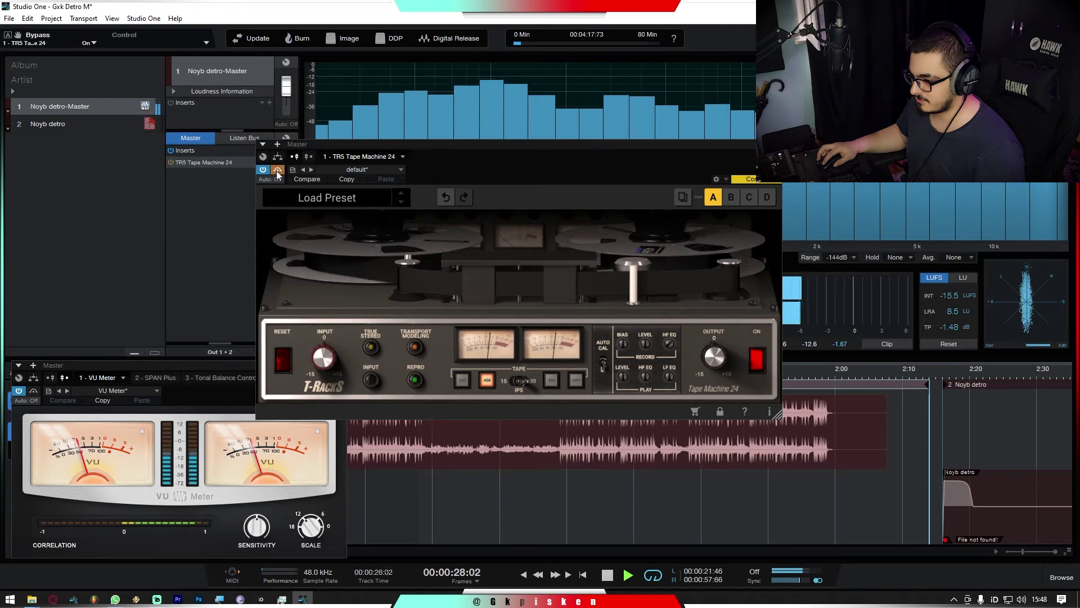
click(277, 170)
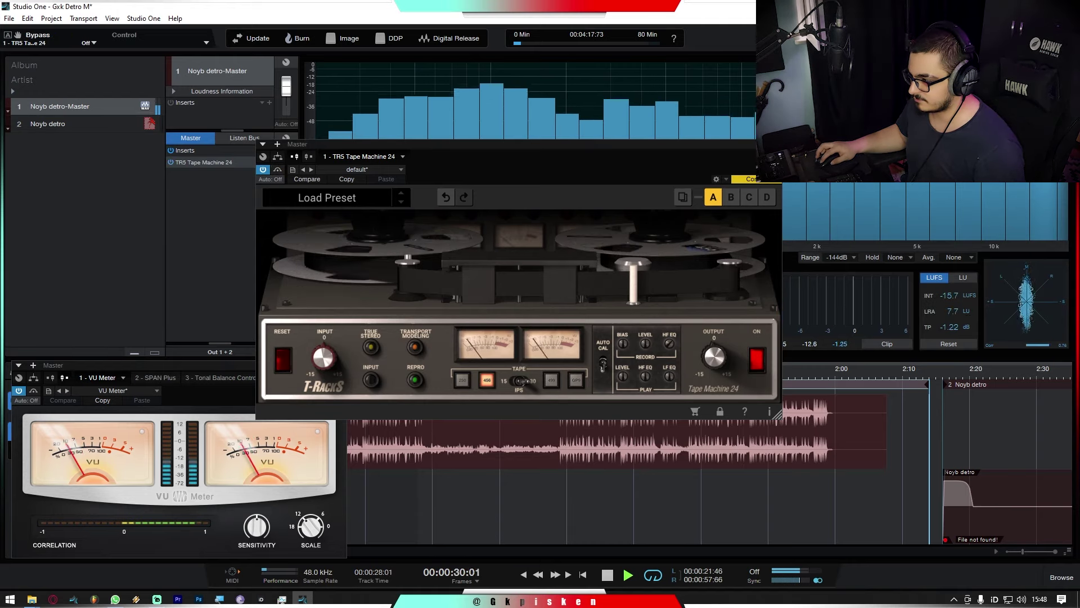
click(776, 144)
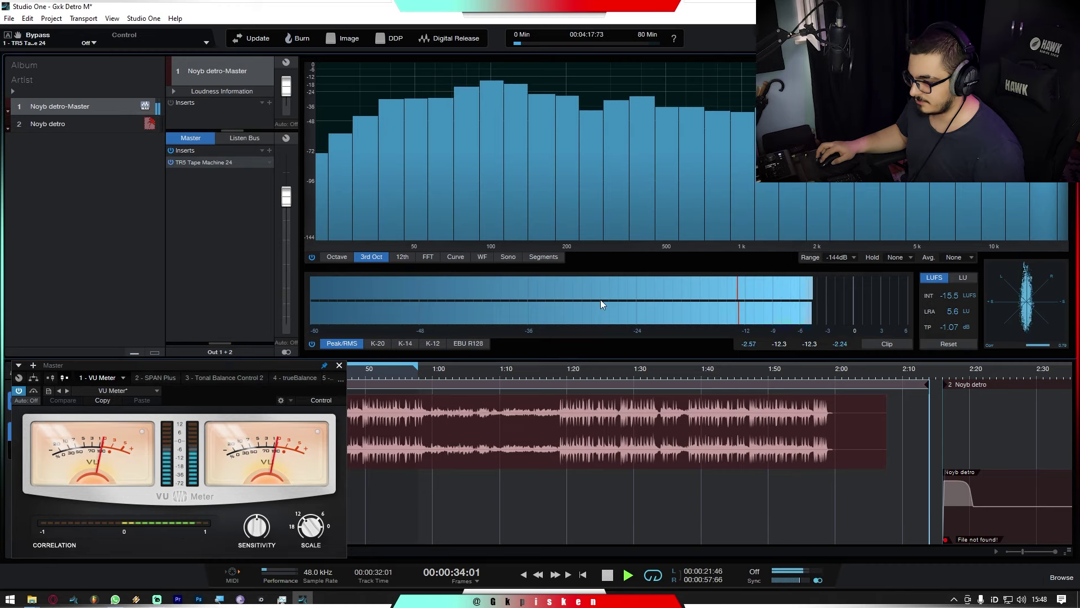
key(space)
Play the track through the tape insert and examine its level and spectrum on the meters
click(270, 150)
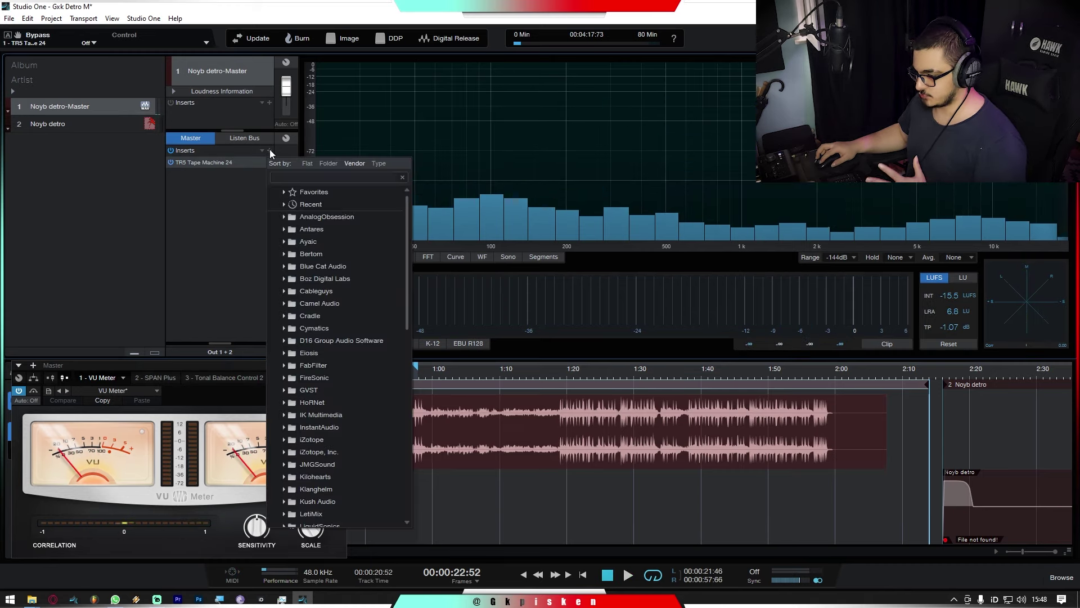
click(269, 150)
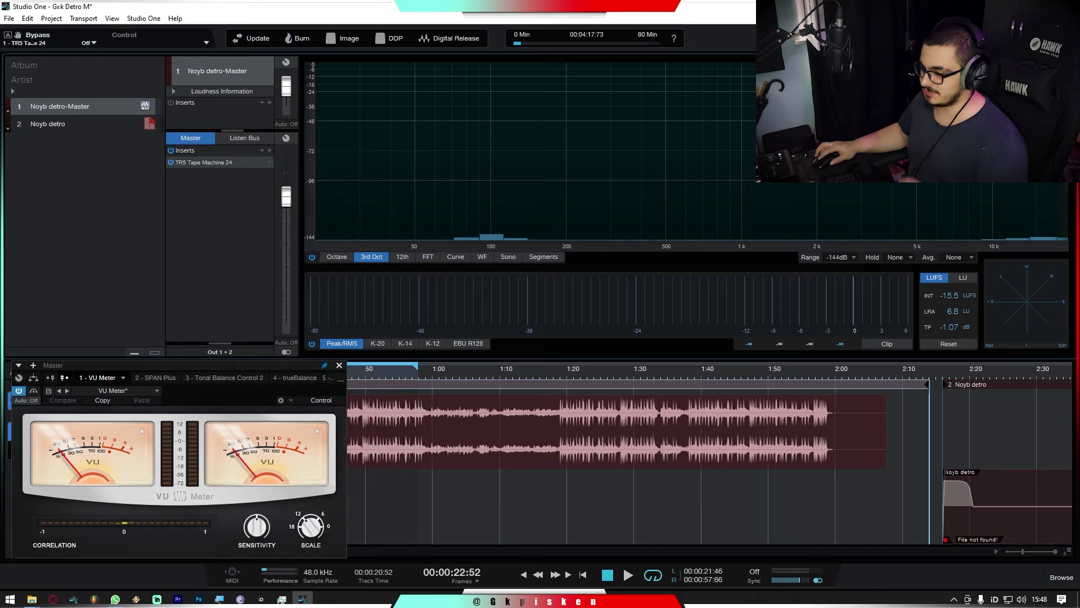
key(space)
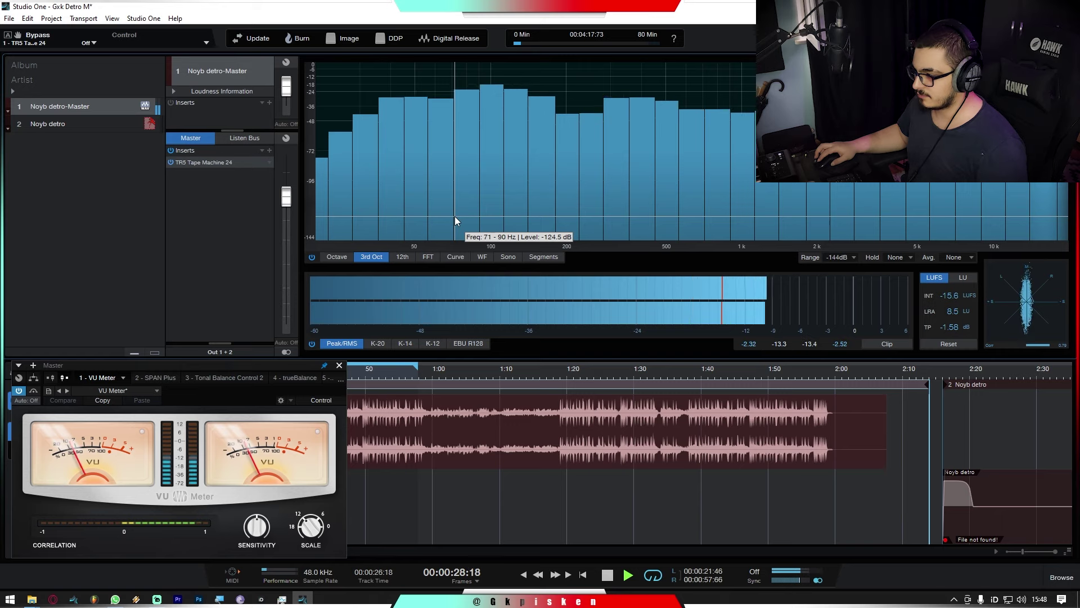
key(space)
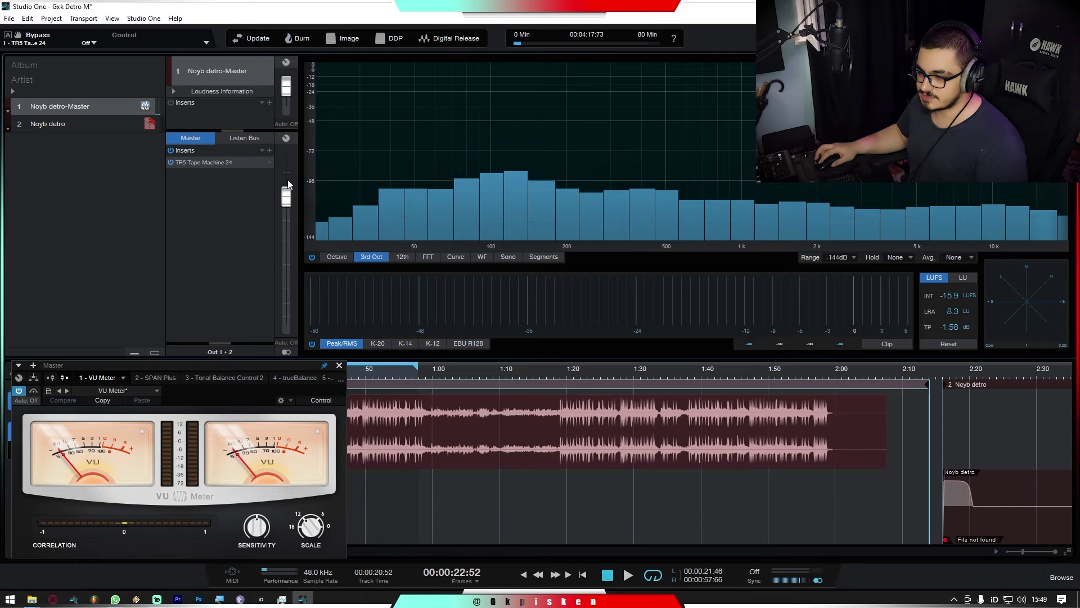
Search the plug-in list and add FabFilter Pro-Q 3 to the master inserts after Tape Machine 24
click(270, 150)
text(tdr)
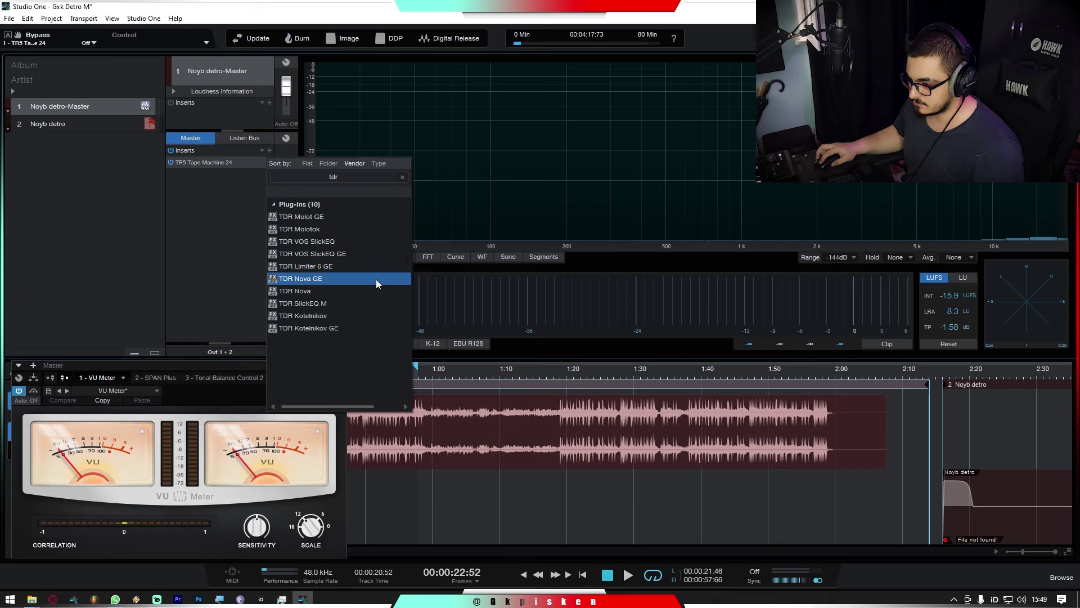
key(BackSpace)
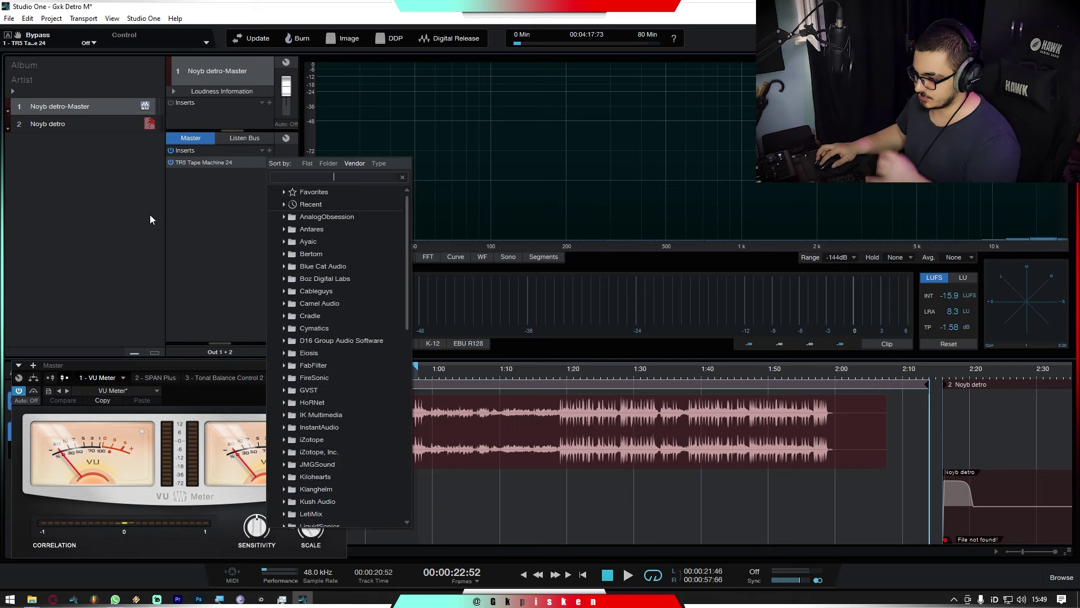
text(q 3)
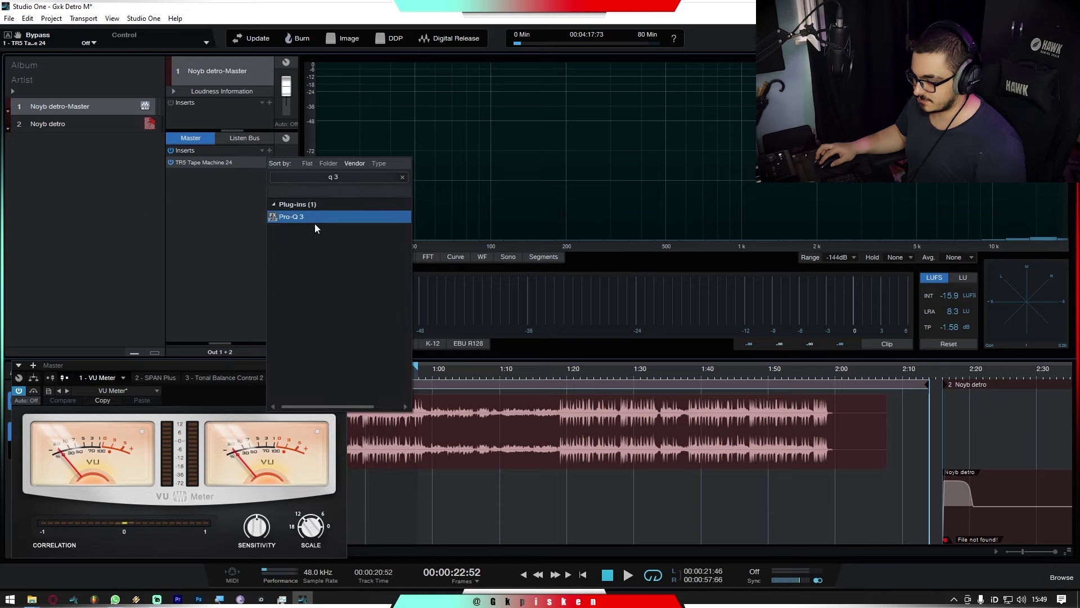
key(Return)
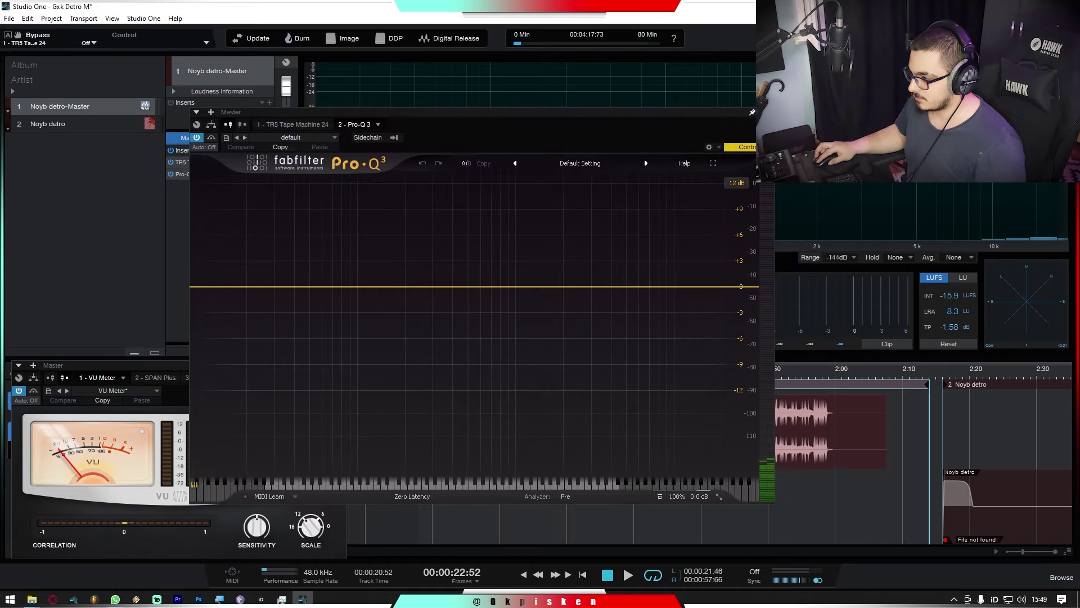
key(Escape)
click(269, 150)
text(air)
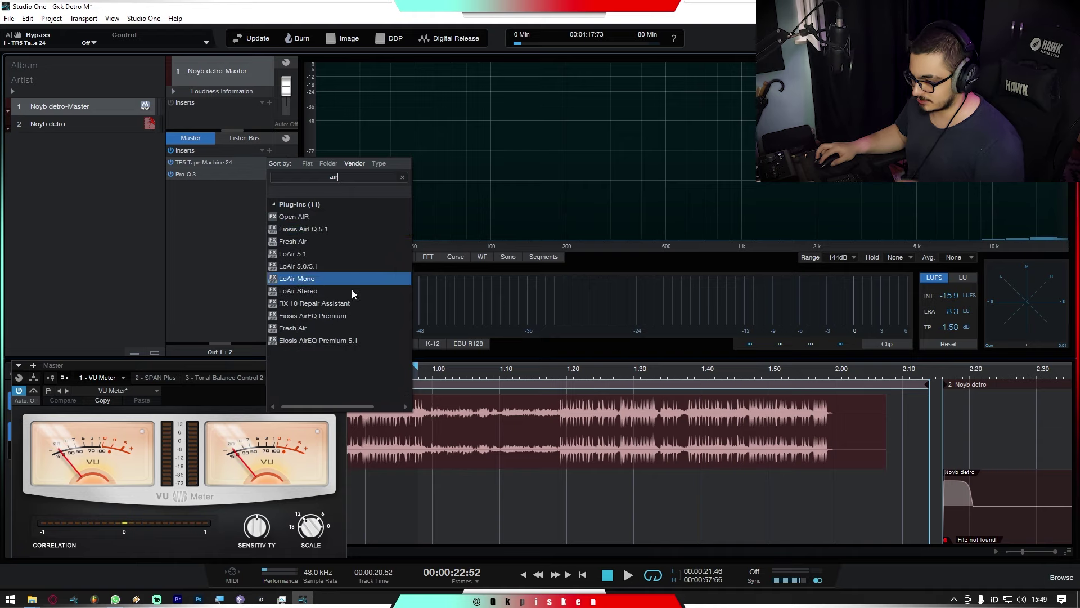
double_click(353, 320)
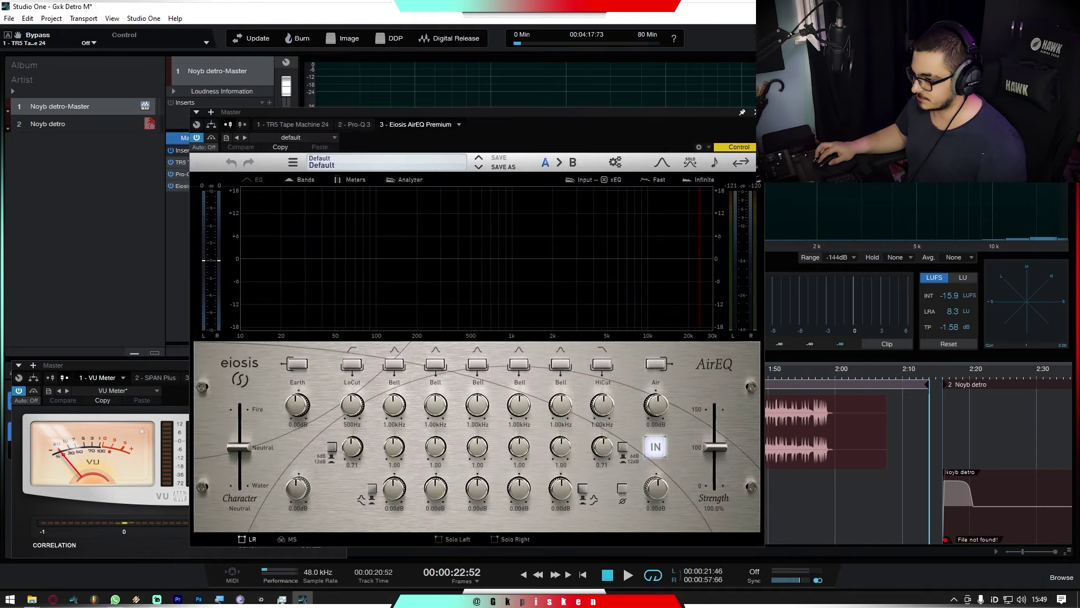
key(Escape)
click(269, 188)
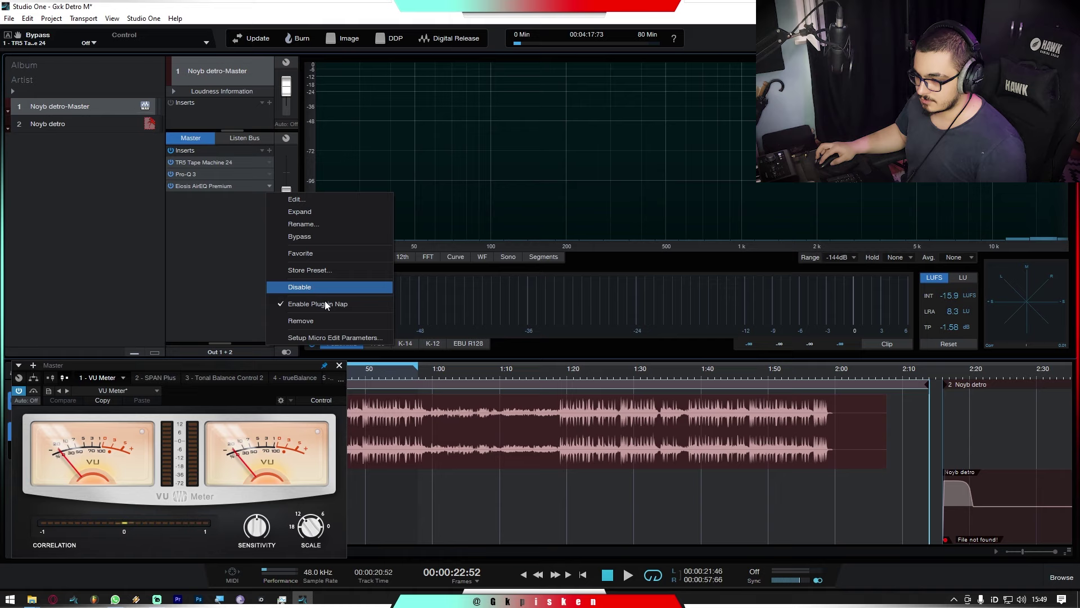
click(333, 336)
Open Pro-Q 3 from the master inserts and set its processing mode to Linear Phase, Medium
click(201, 173)
drag(381, 119, 379, 89)
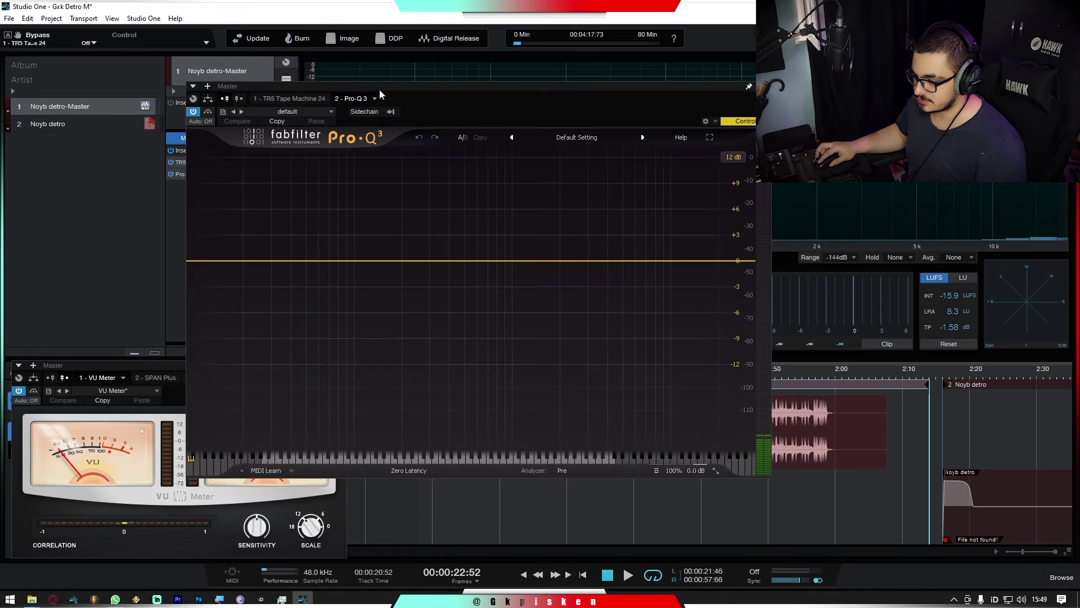
click(398, 472)
click(393, 471)
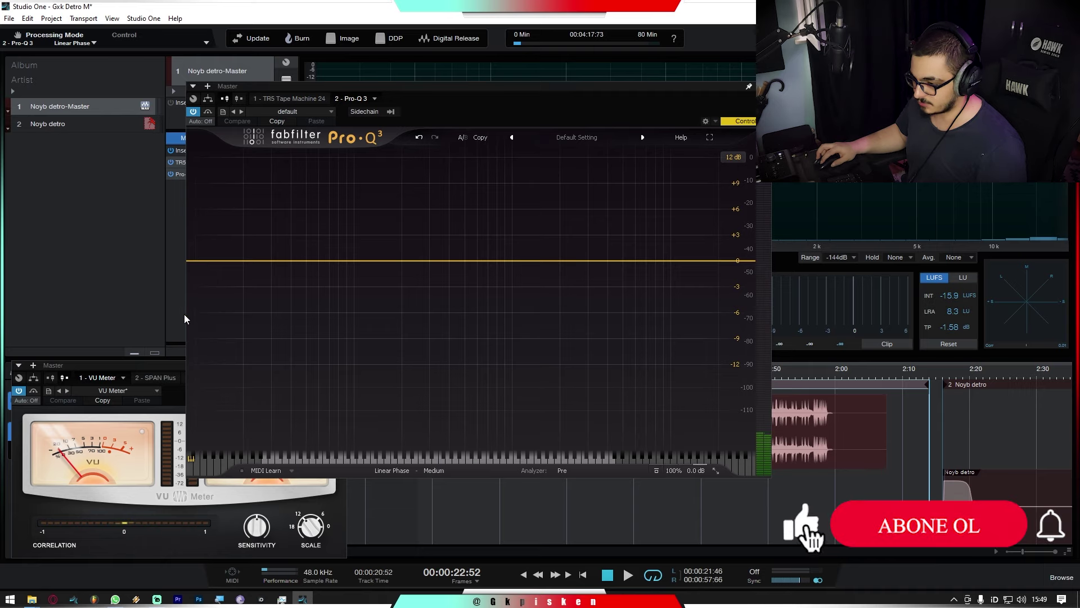
During playback, add a 24 dB/oct low cut at about 20 Hz and an 18 dB/oct high cut at the top of the spectrum
key(space)
click(201, 267)
drag(233, 259, 255, 224)
click(299, 216)
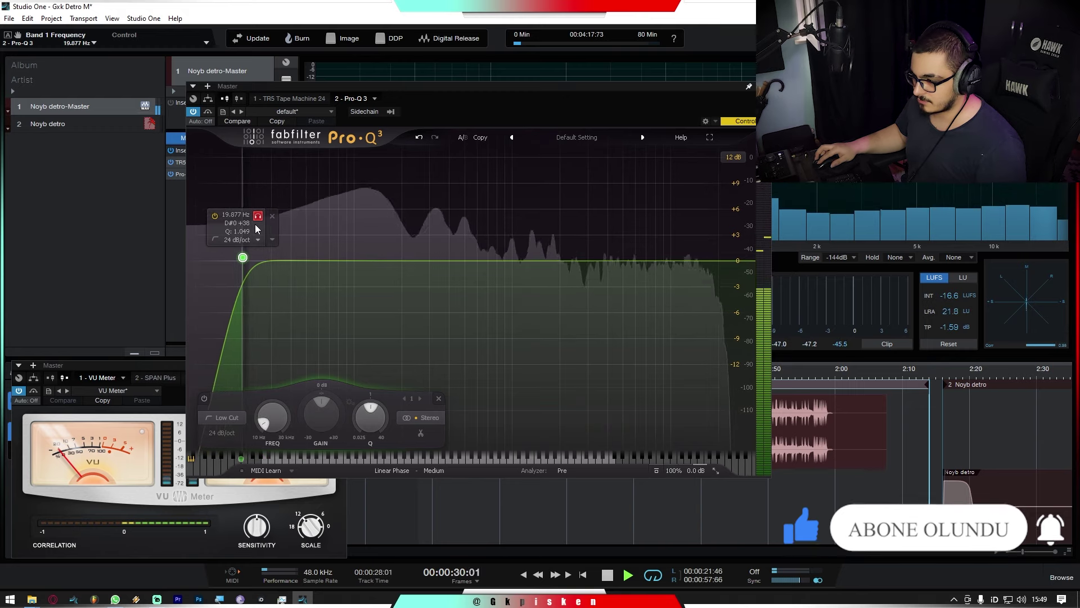
double_click(745, 261)
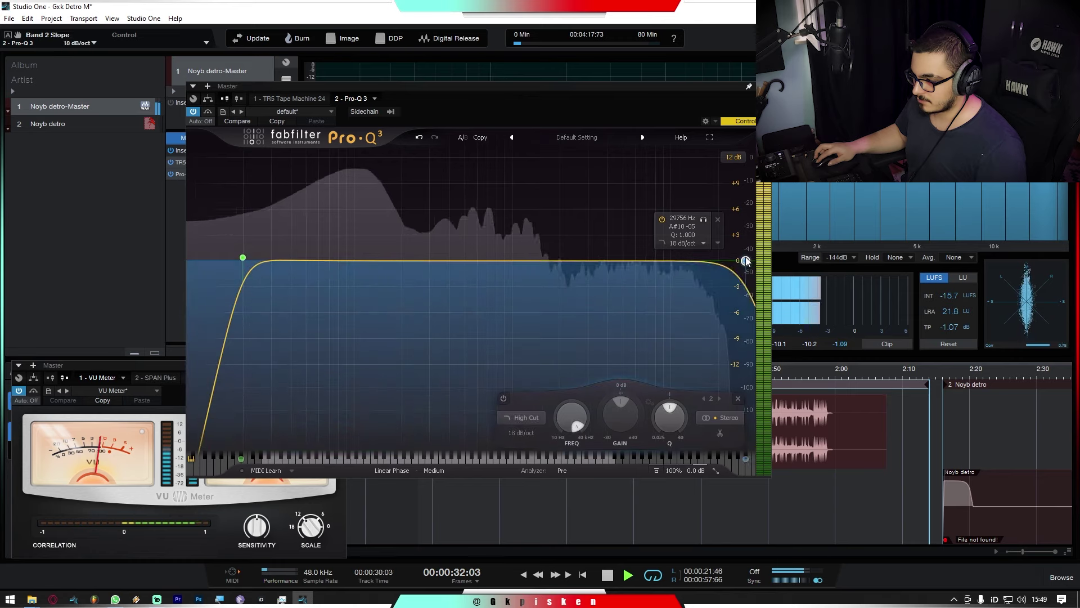
drag(745, 257, 731, 257)
scroll(731, 258, up, 1)
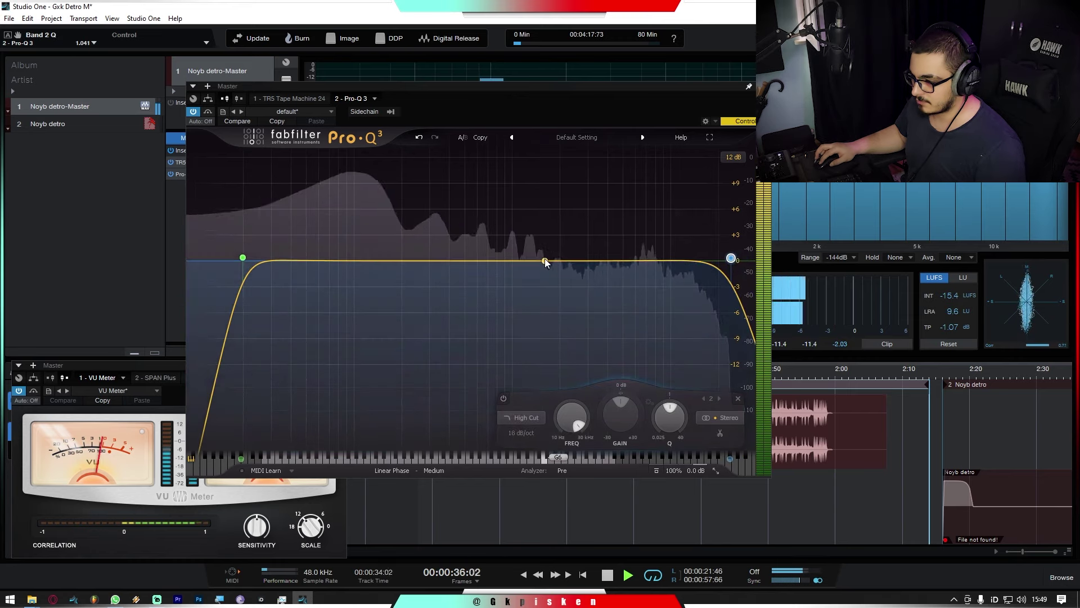
Add bell bands of about +1 dB at 6.4 kHz, +1.3 dB at 1.1 kHz and -0.5 dB at 91 Hz
drag(545, 258, 640, 252)
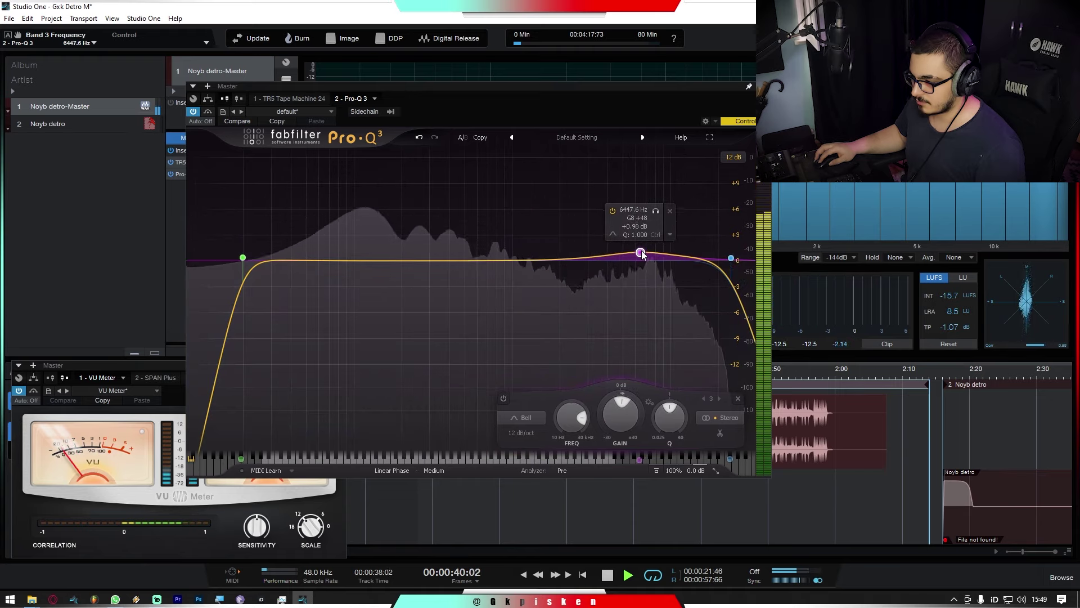
drag(572, 259, 522, 250)
drag(453, 259, 349, 268)
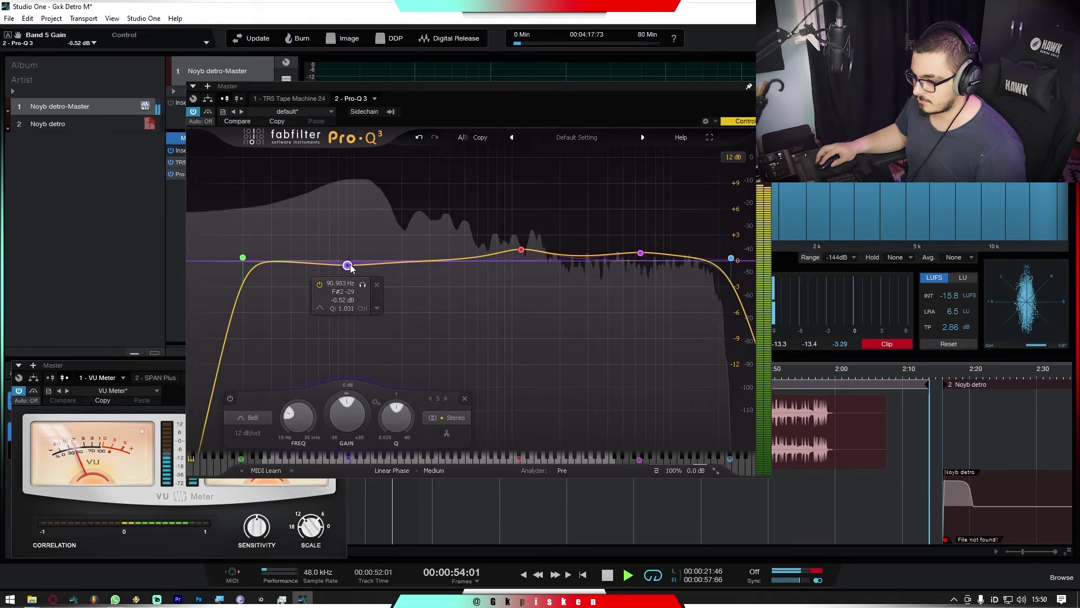
Compare the master inserts bypassed and active, and add a sixth Pro-Q 3 band at about 21.3 kHz before closing its window
click(170, 151)
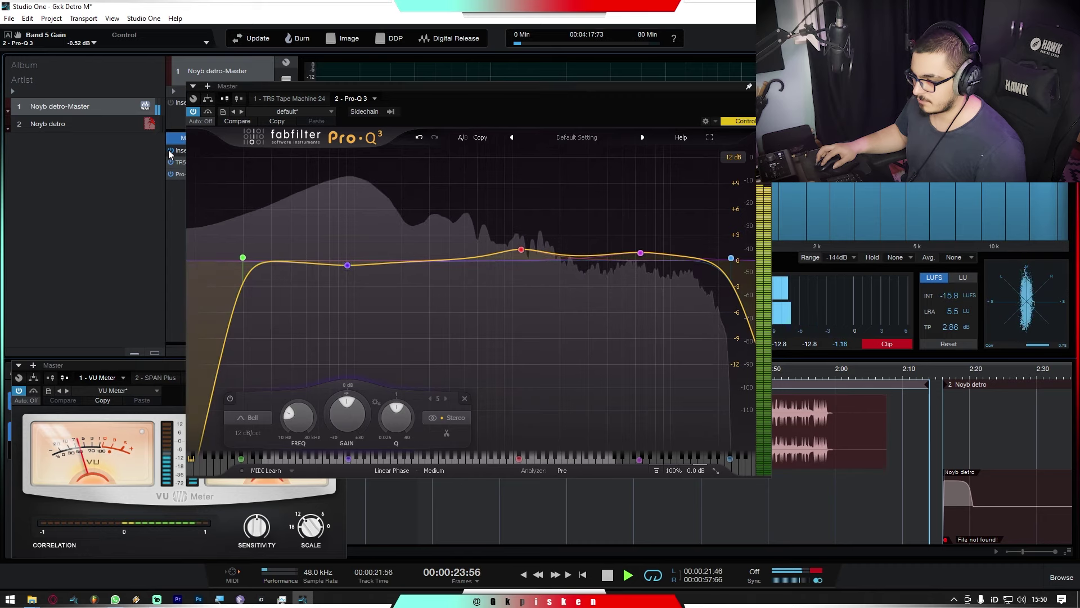
click(168, 150)
click(169, 150)
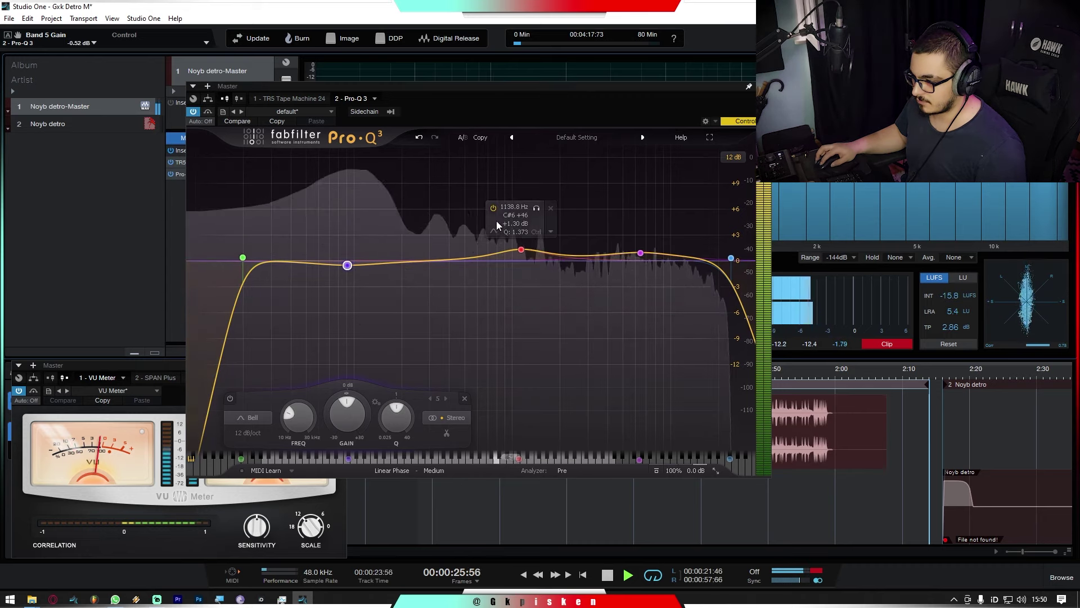
drag(484, 257, 728, 259)
click(890, 265)
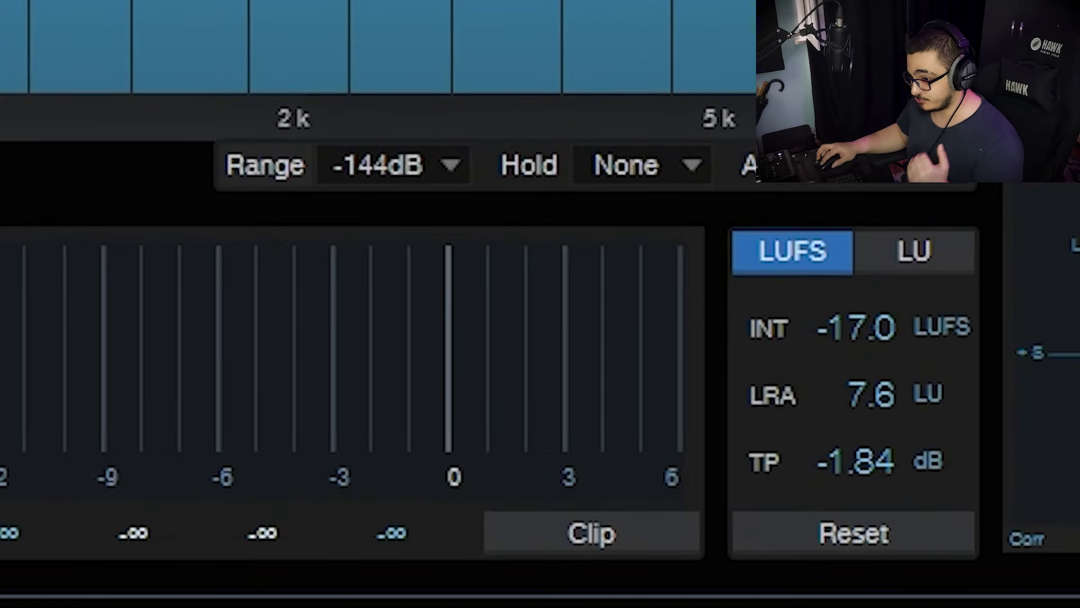
Reset the loudness meter, compare the track's loudness with the master inserts bypassed and active, and stop playback
click(914, 520)
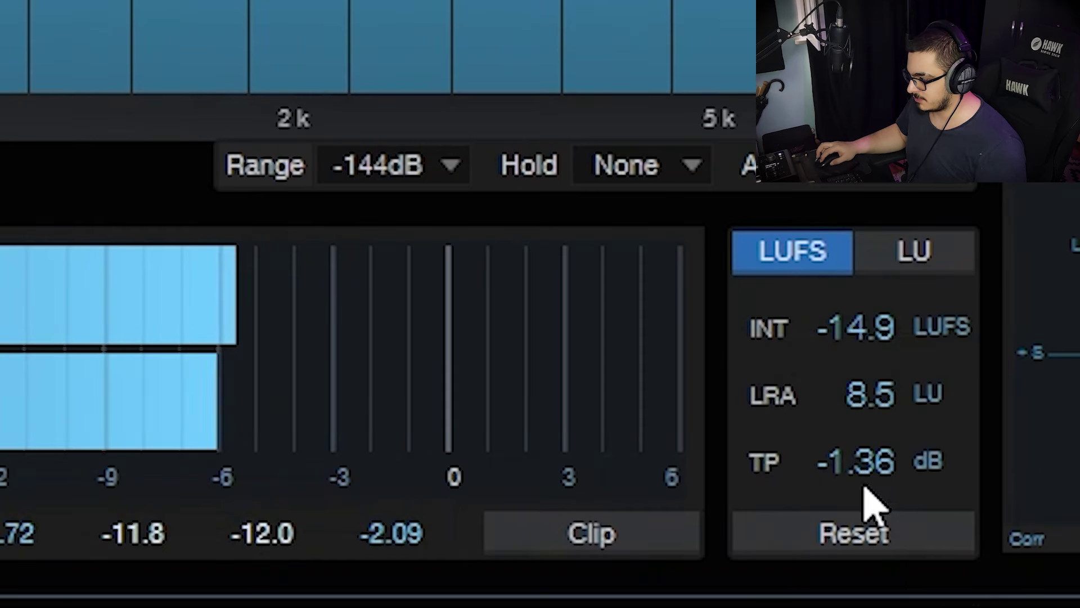
click(845, 532)
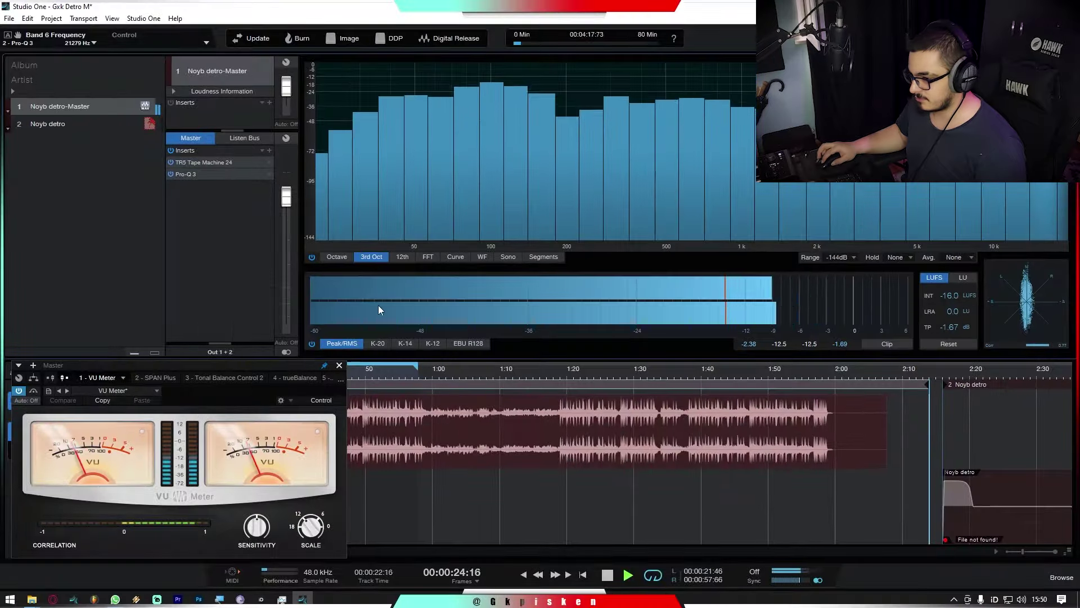
click(171, 151)
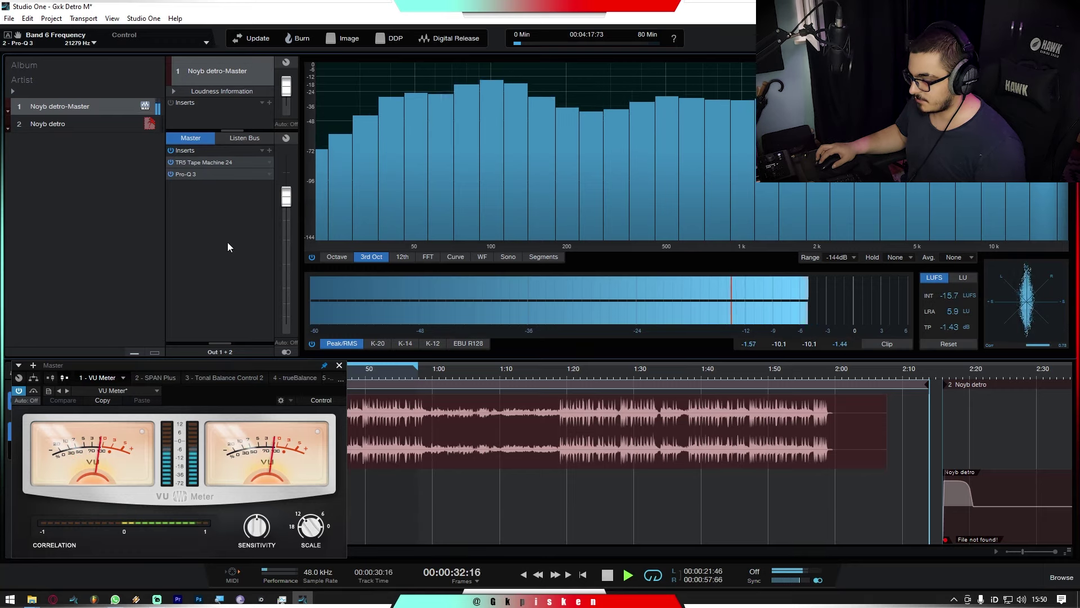
key(space)
Add the lkjb_Luftikus_x64 equalizer to the master inserts after Pro-Q 3, with its high boost set to 20k
click(269, 151)
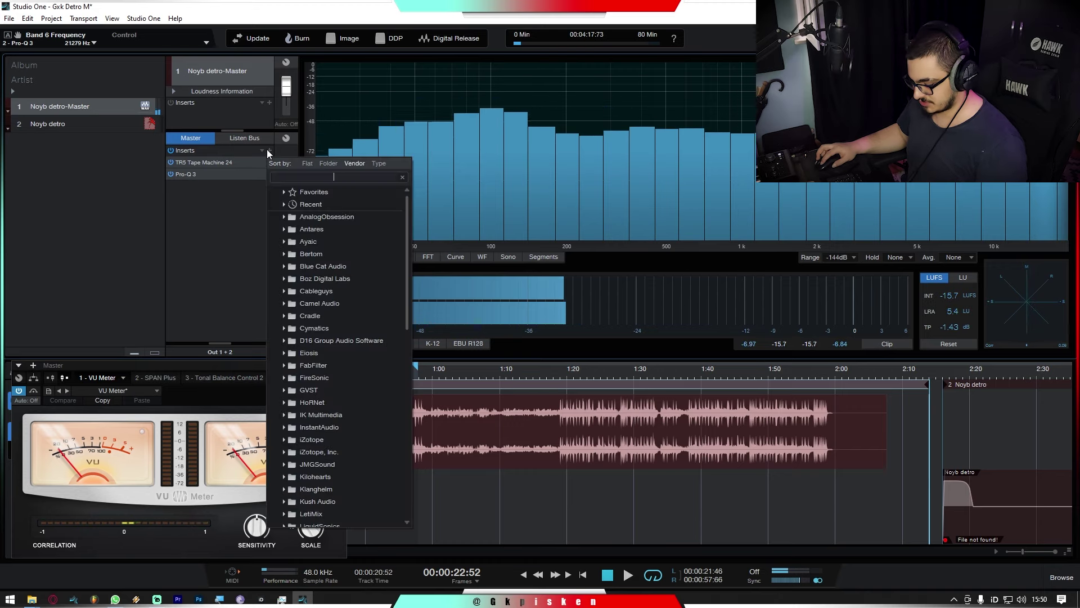
text(luft)
click(331, 219)
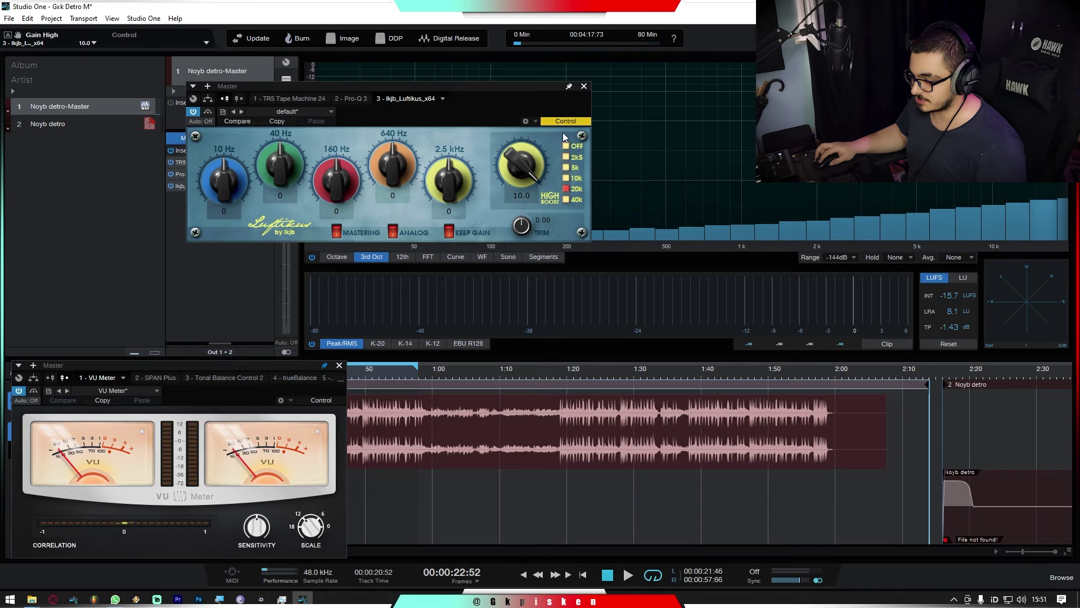
During playback, set the Luftikus 10 Hz, 640 Hz and 2.5 kHz gains to 1, the 40 Hz and 160 Hz gains to 0, and the high boost to 2.0
key(space)
drag(521, 169, 522, 204)
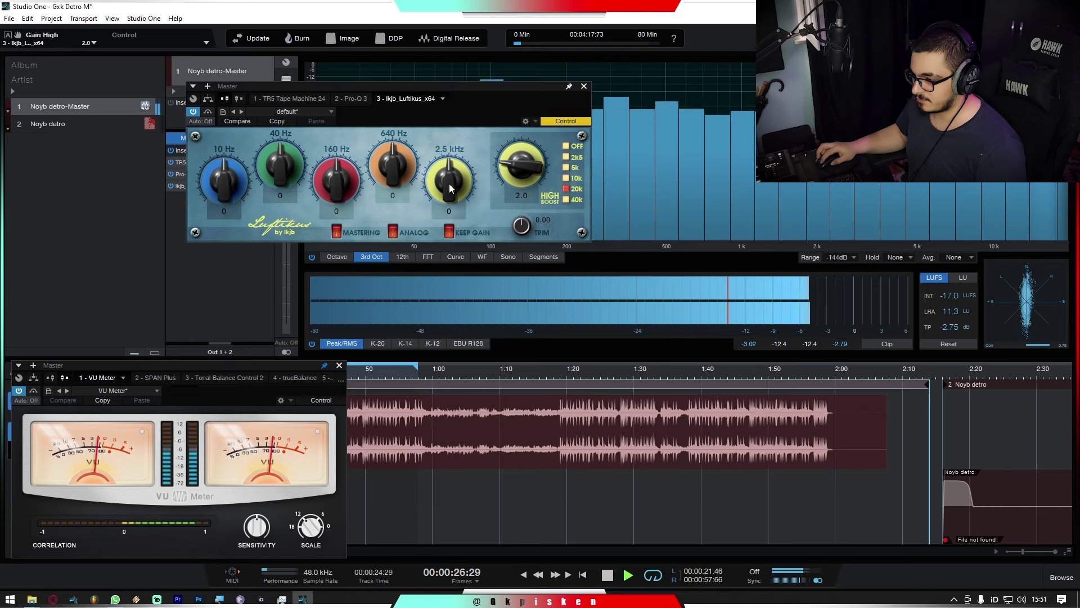
drag(469, 146, 468, 177)
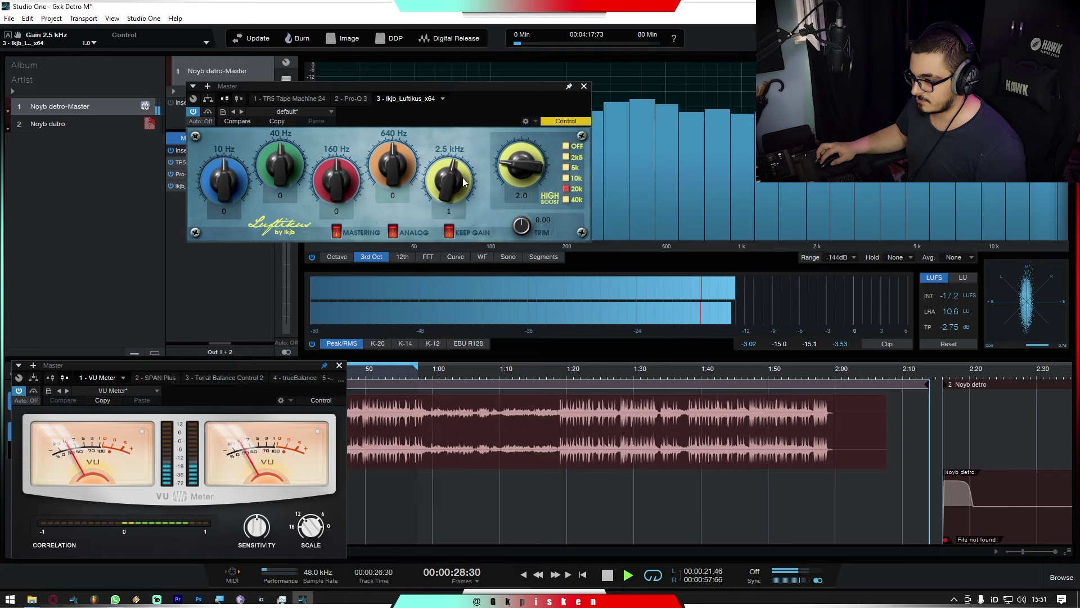
drag(401, 163, 402, 137)
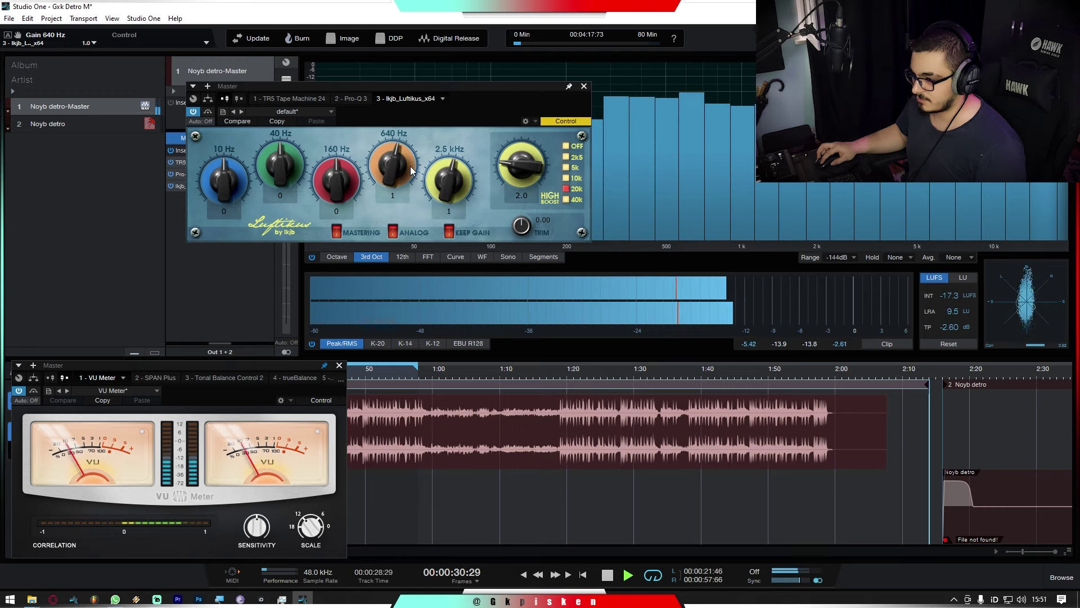
drag(353, 171, 351, 185)
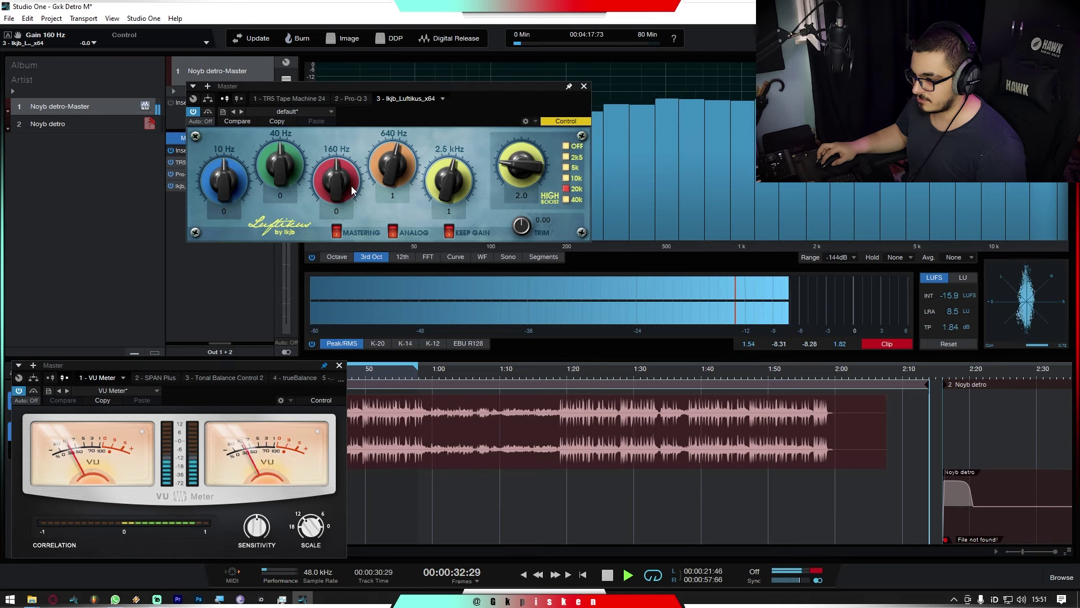
mouse_move(279, 177)
mouse_down()
mouse_move(302, 80)
mouse_move(299, 171)
mouse_up()
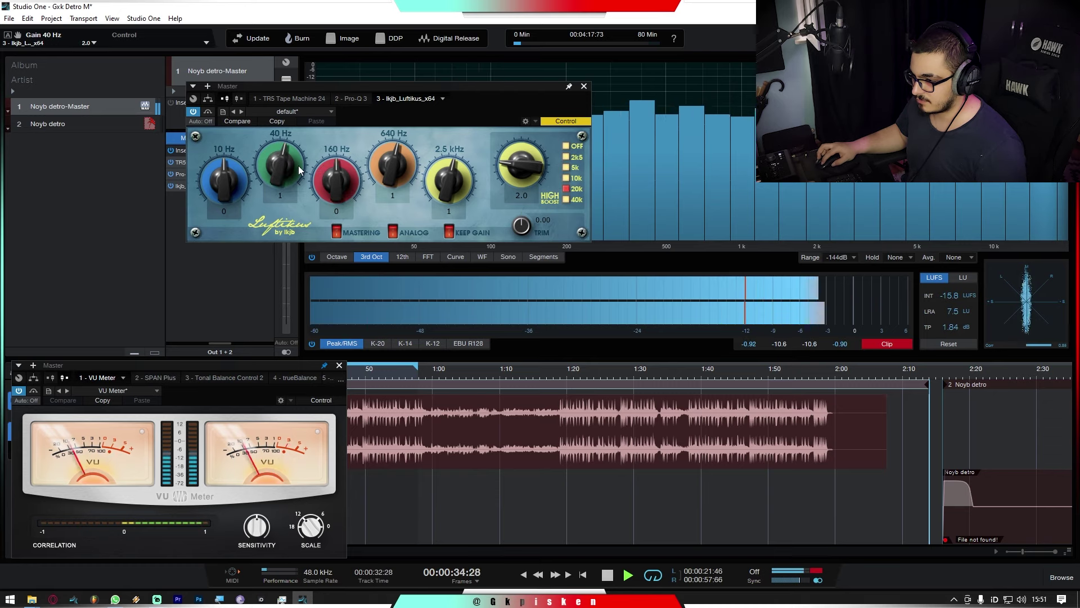
drag(228, 192, 251, 189)
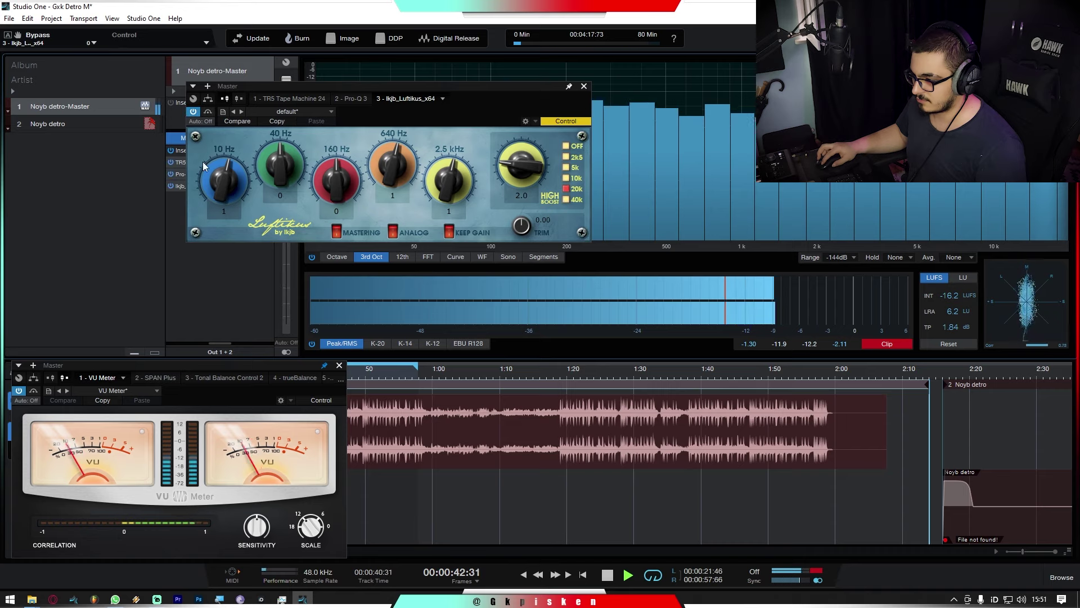
Raise the Luftikus high boost to 3.0, close its window and stop playback
drag(551, 165, 551, 89)
drag(569, 42, 547, 163)
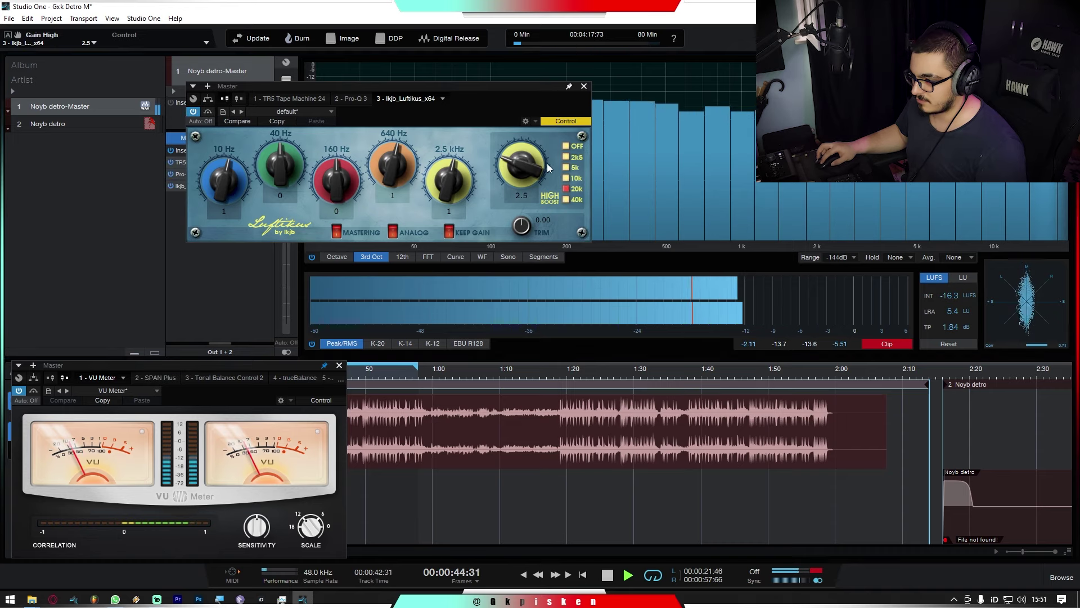
click(584, 86)
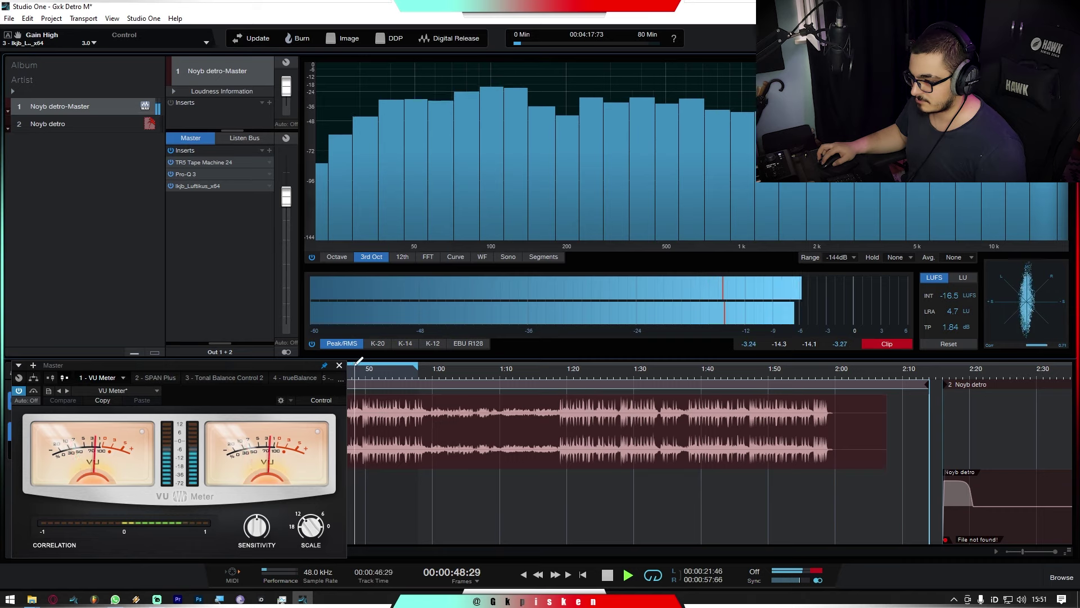
key(space)
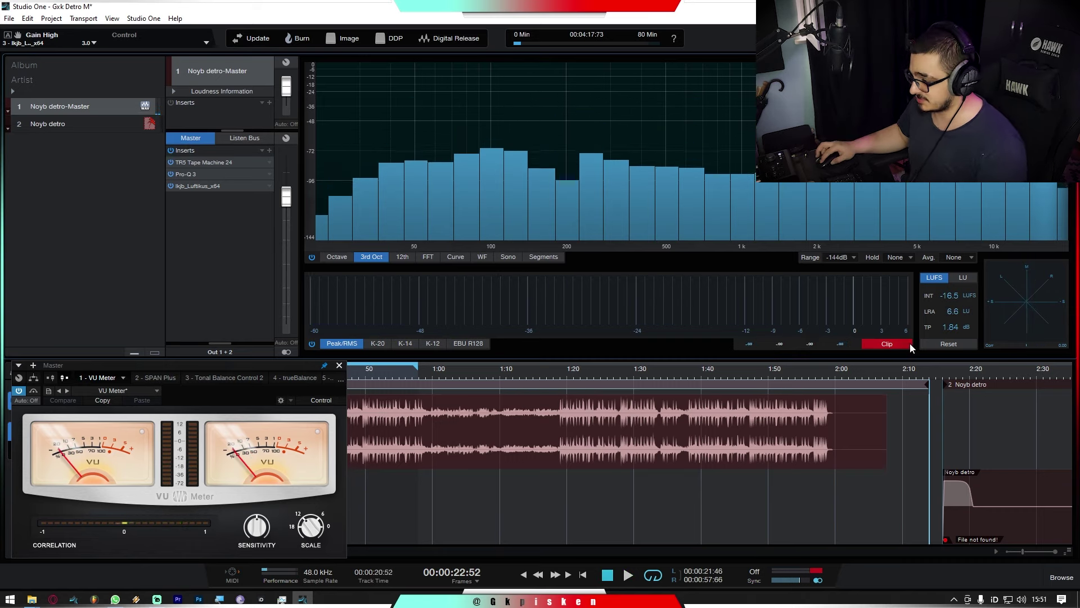
Reset the loudness meter and replay the track to compare its loudness with the three master inserts active and bypassed
click(954, 343)
key(space)
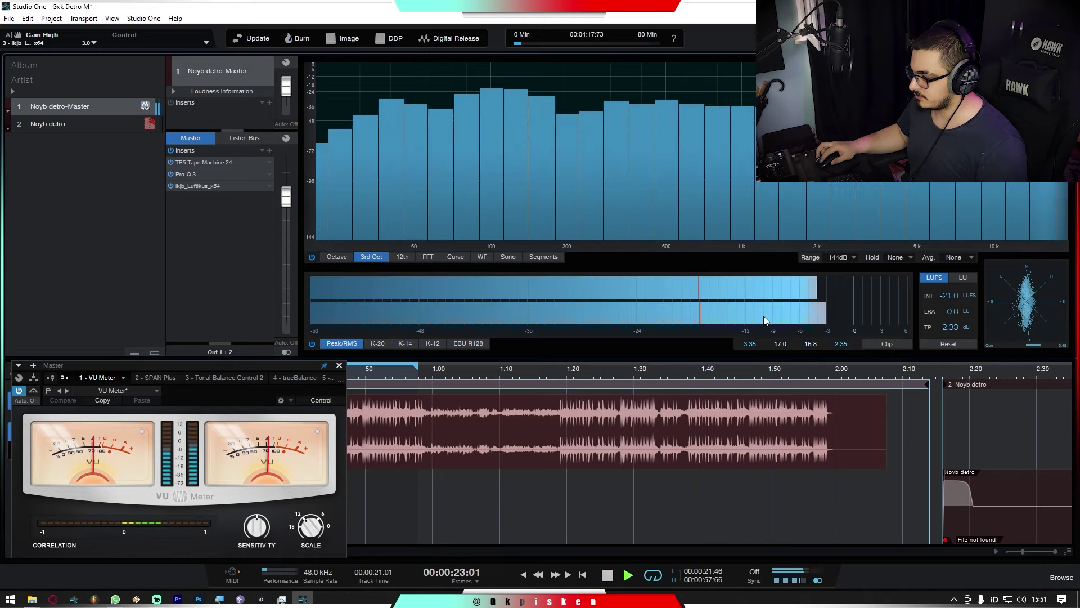
click(953, 347)
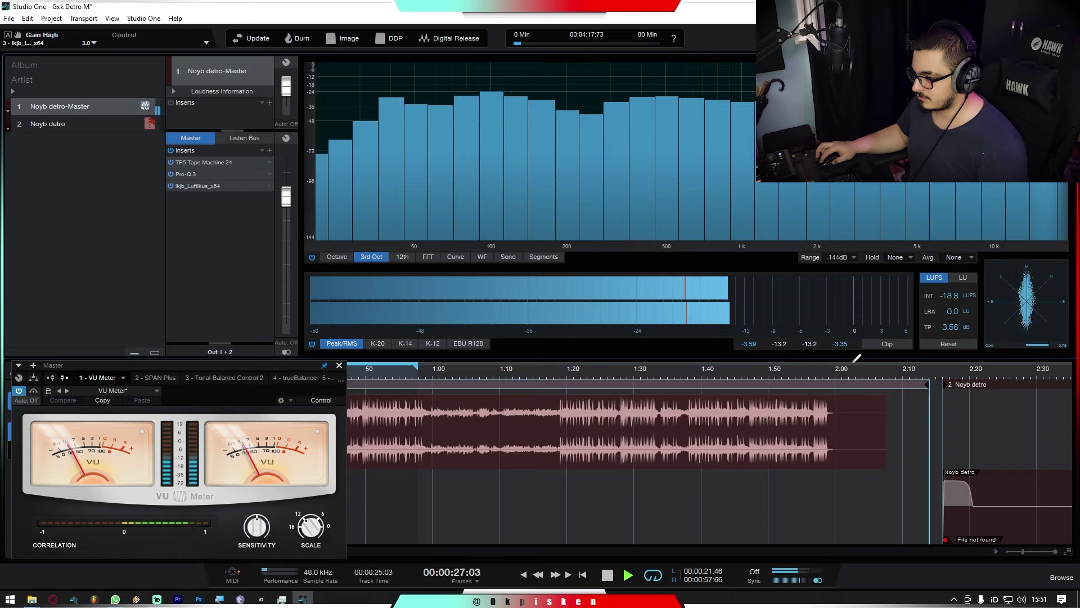
click(954, 345)
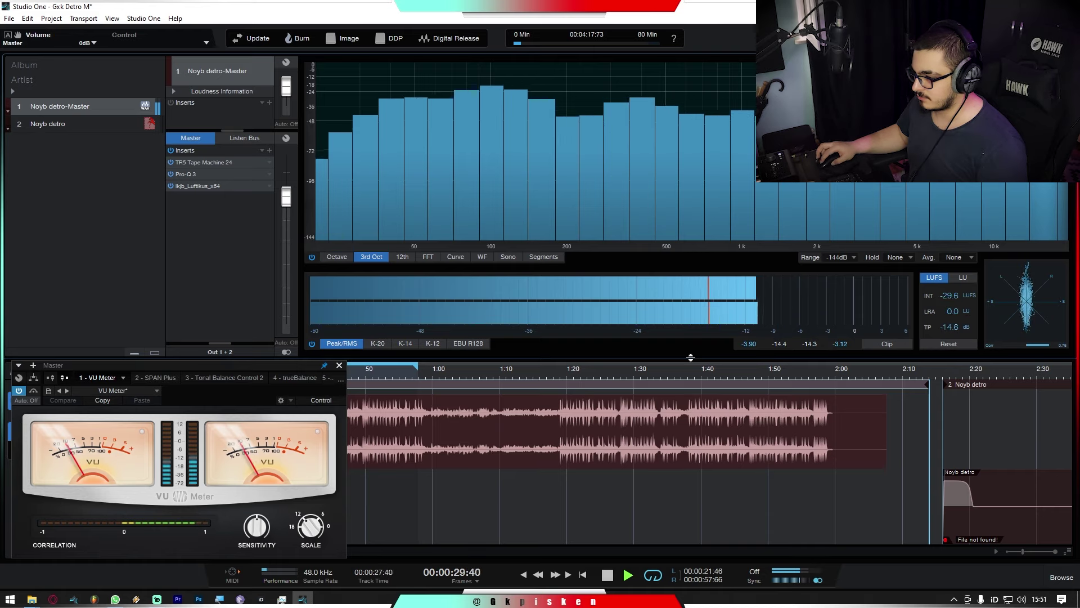
click(171, 151)
key(space)
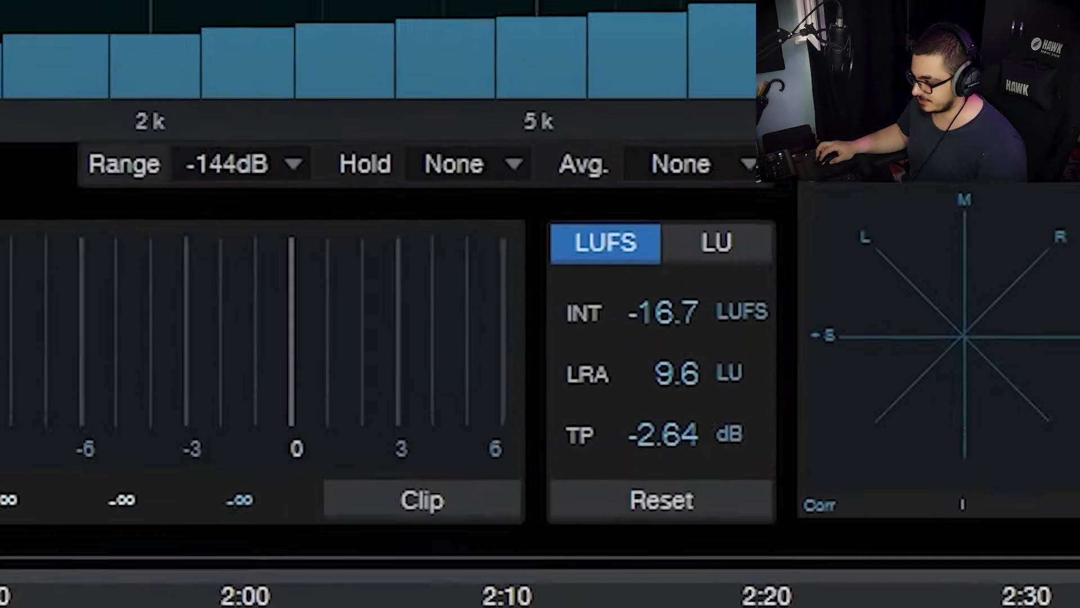
Measure the track's loudness again during playback, toggling the whole master insert chain off and on to judge the level difference
click(950, 344)
key(space)
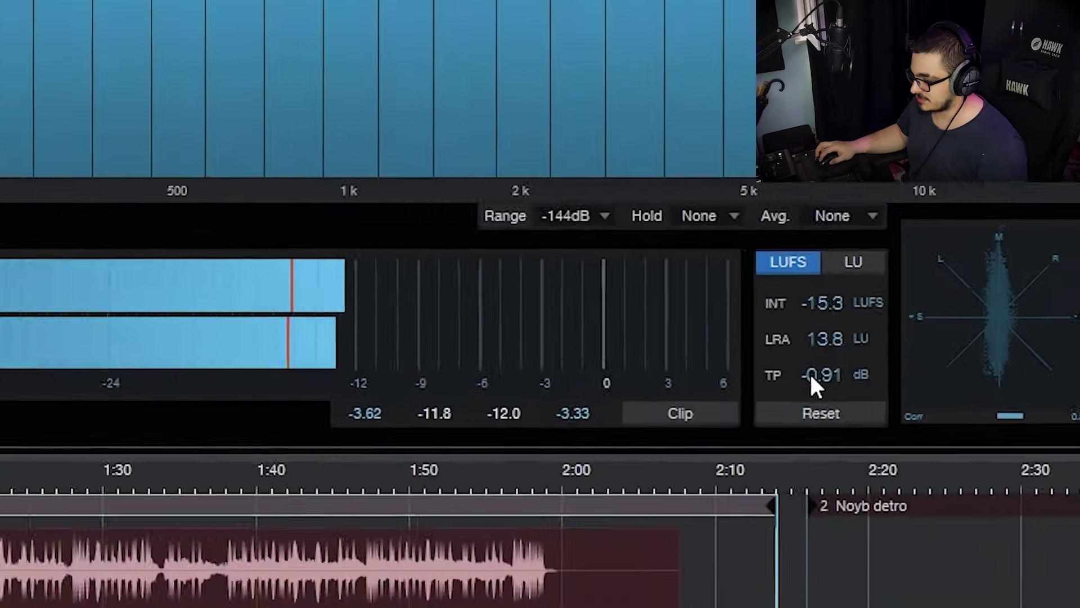
key(space)
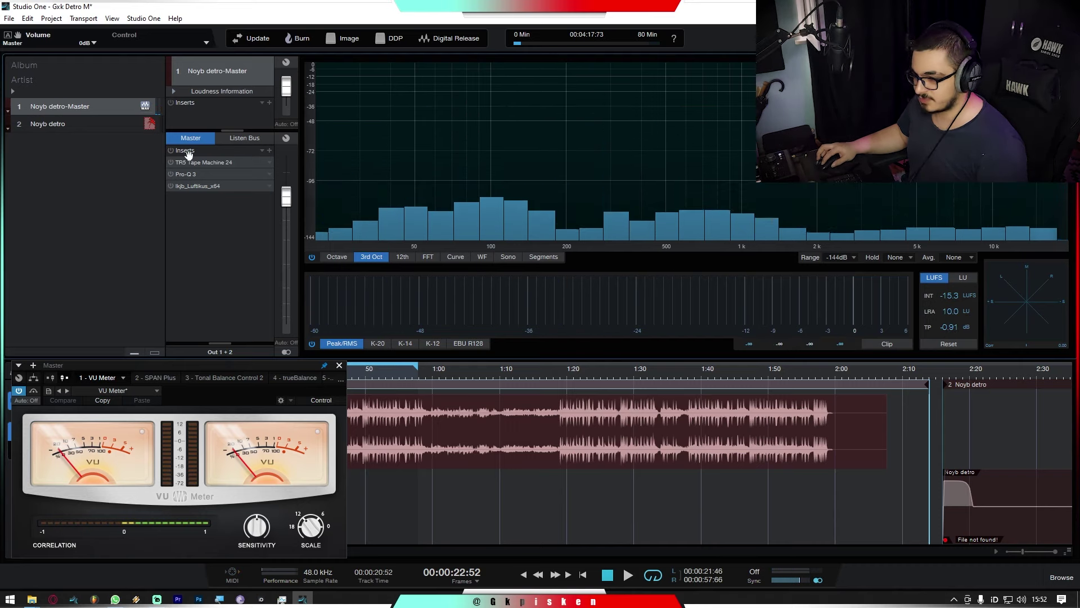
click(170, 150)
key(space)
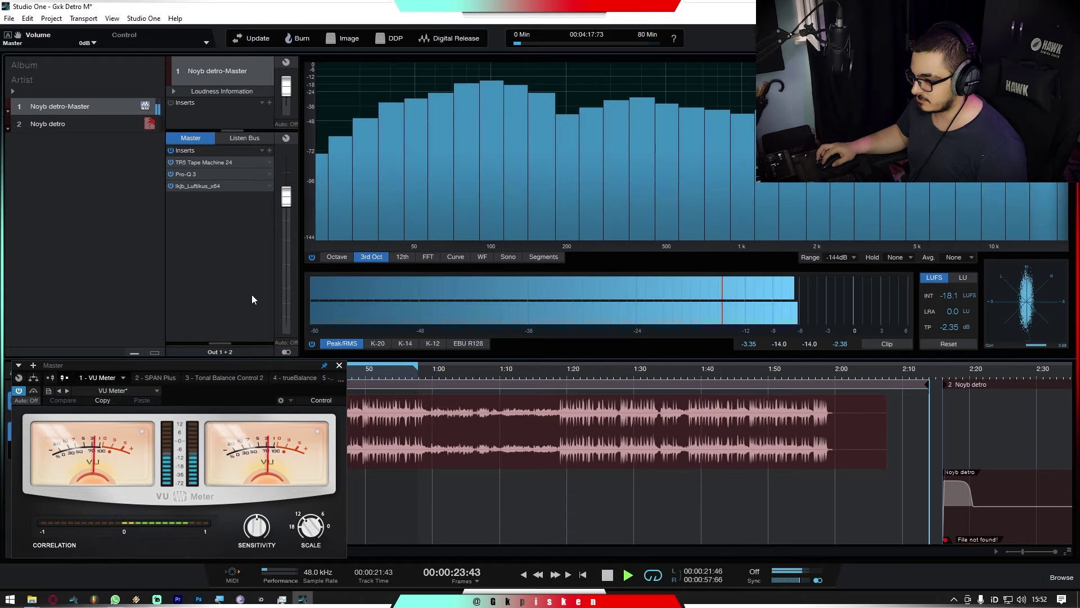
click(169, 150)
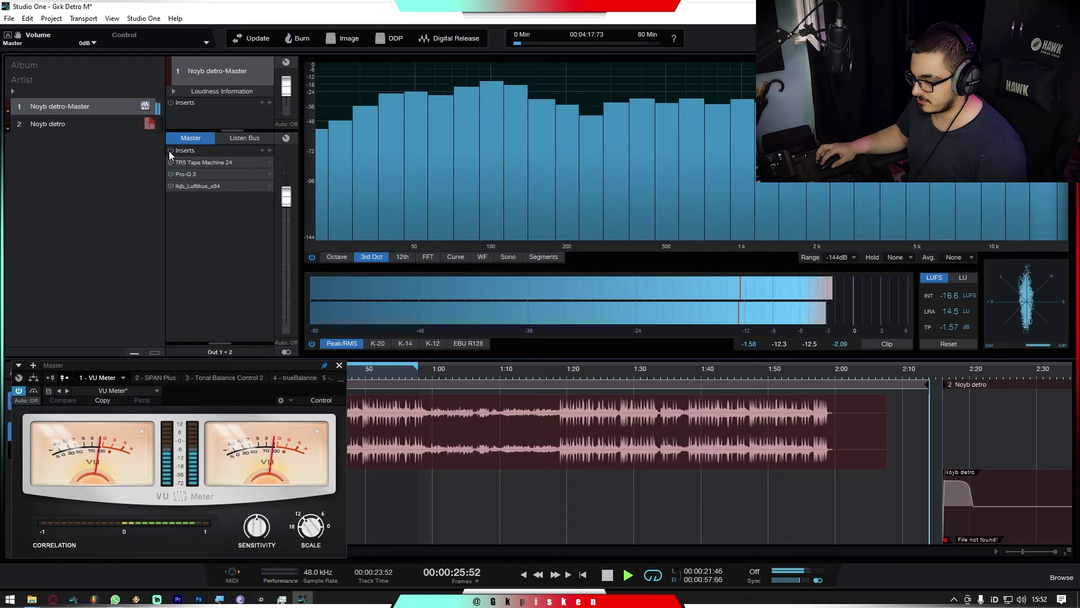
click(169, 150)
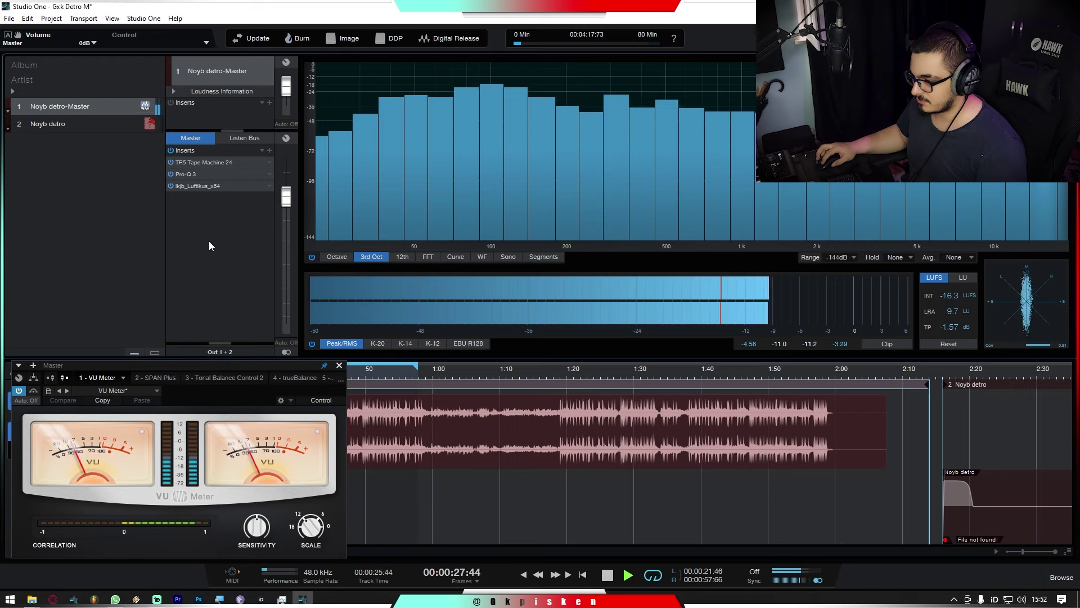
key(space)
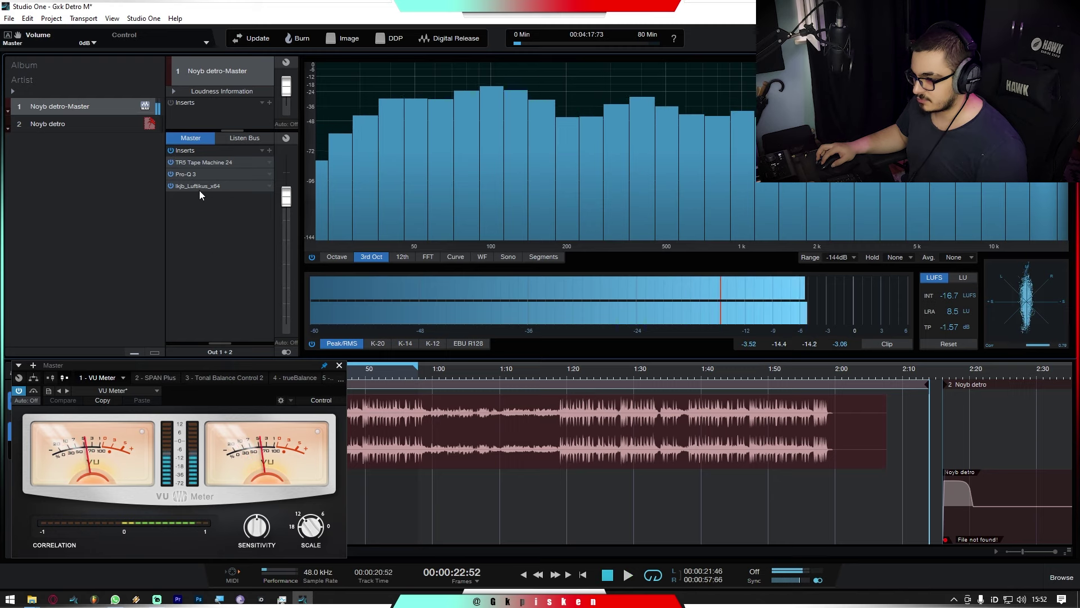
Lower the Luftikus trim to 0.9, compare the chain bypassed and active during playback, and close its window
double_click(199, 188)
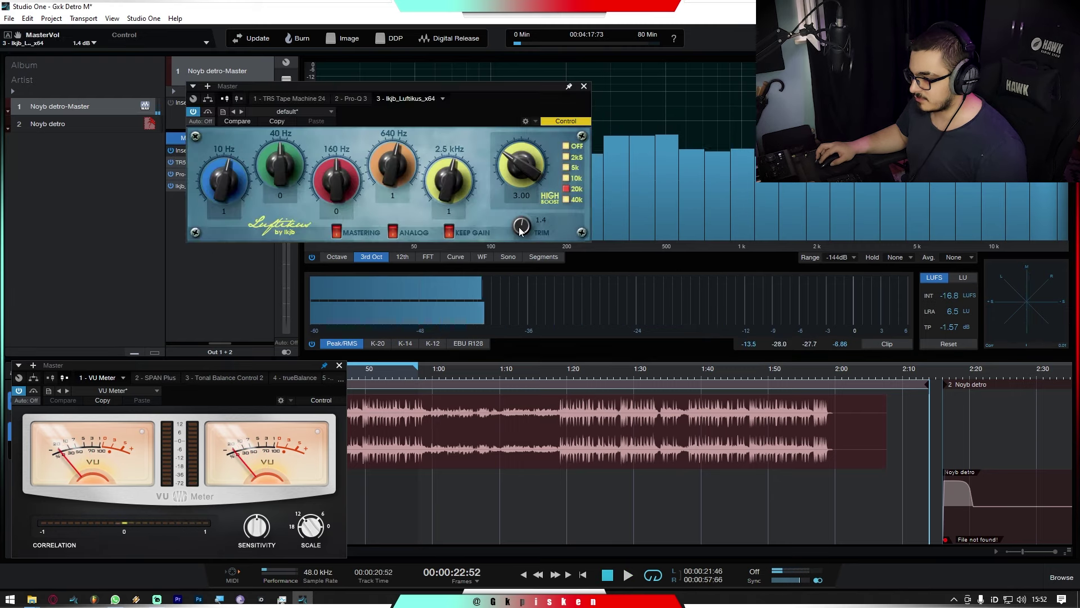
key(space)
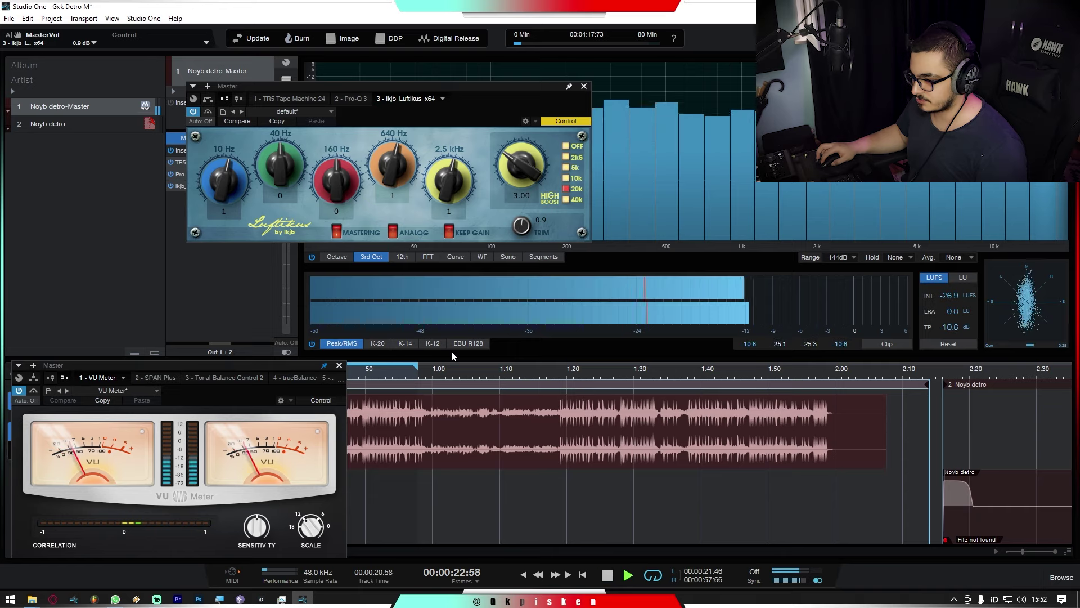
click(171, 150)
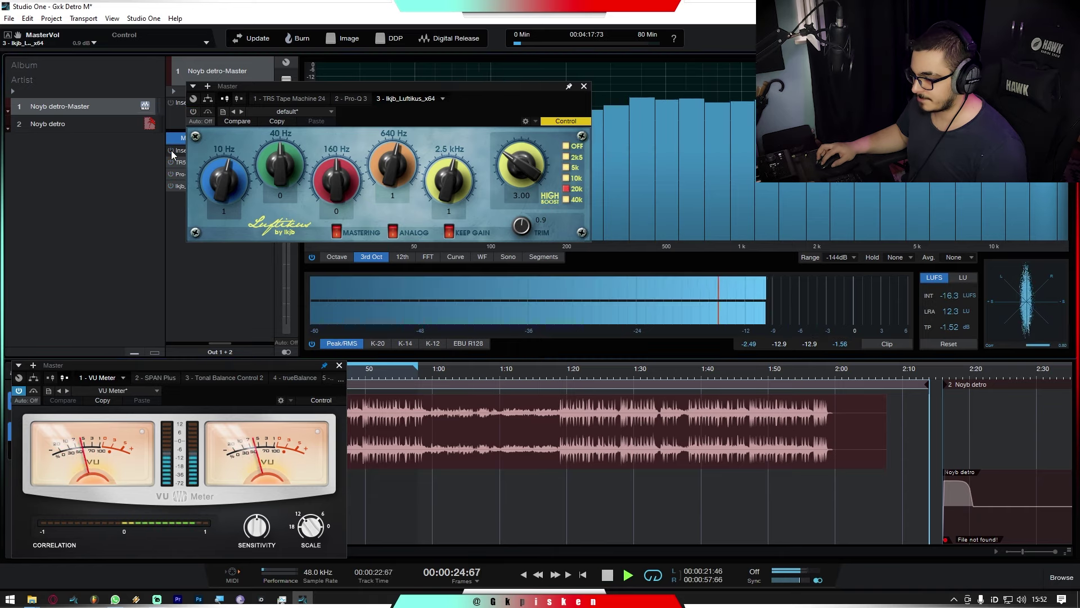
click(171, 150)
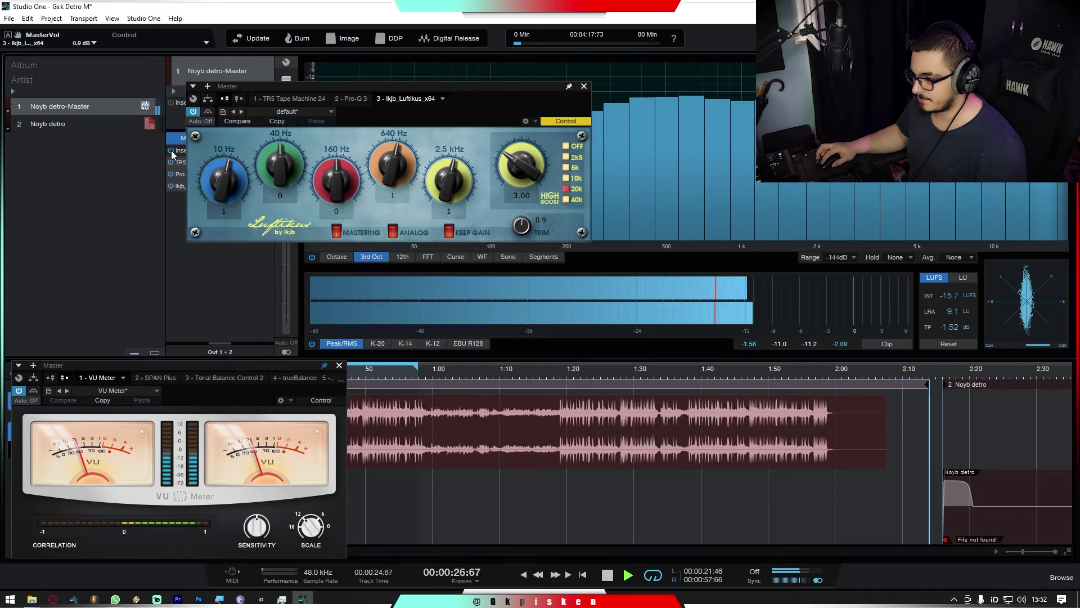
key(space)
click(584, 87)
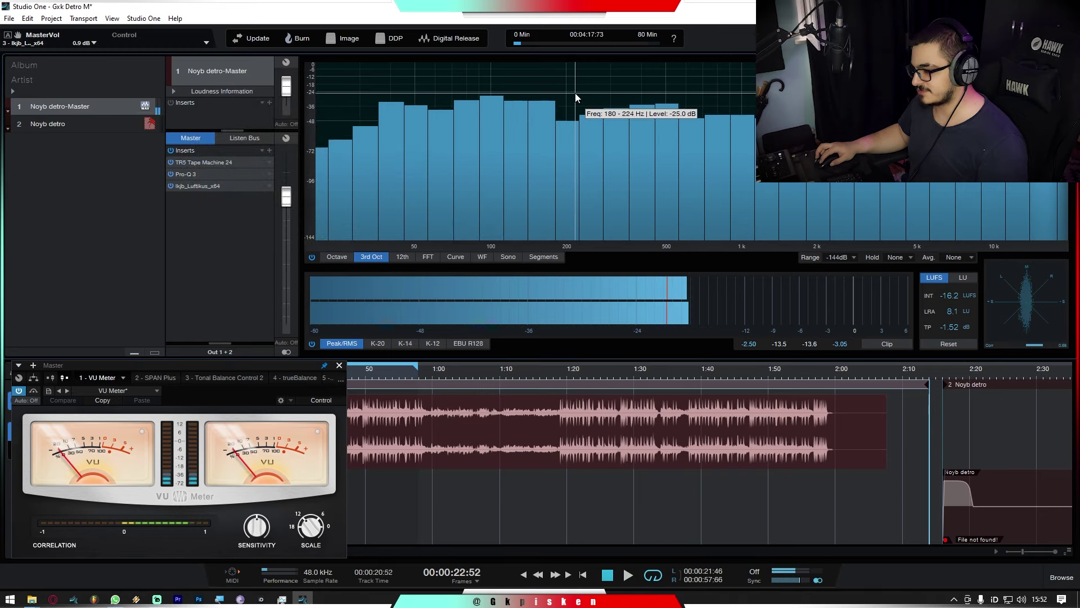
Add the TR5 Classic Clipper to the master inserts after Luftikus and close its window
click(269, 151)
text(cl)
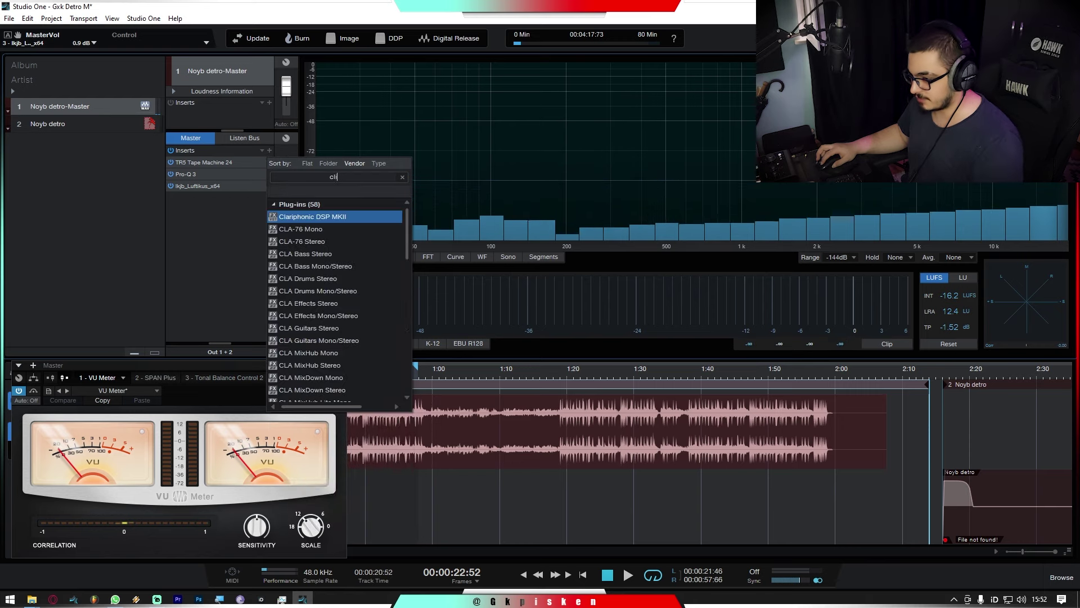
text(ip)
click(357, 228)
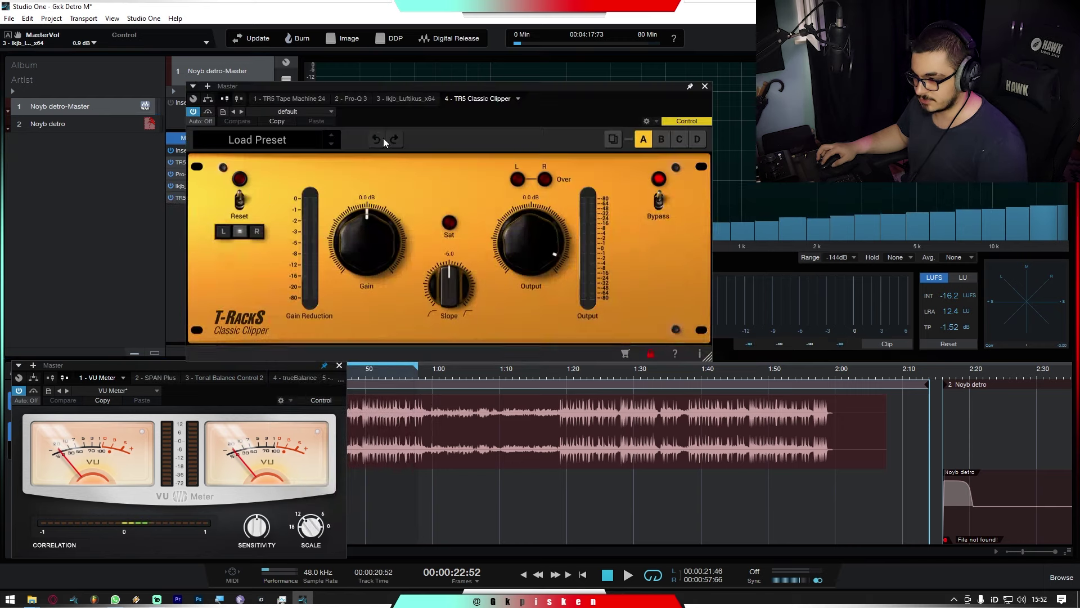
click(705, 87)
Try Flatline as the fifth master insert and remove it from the chain
click(271, 153)
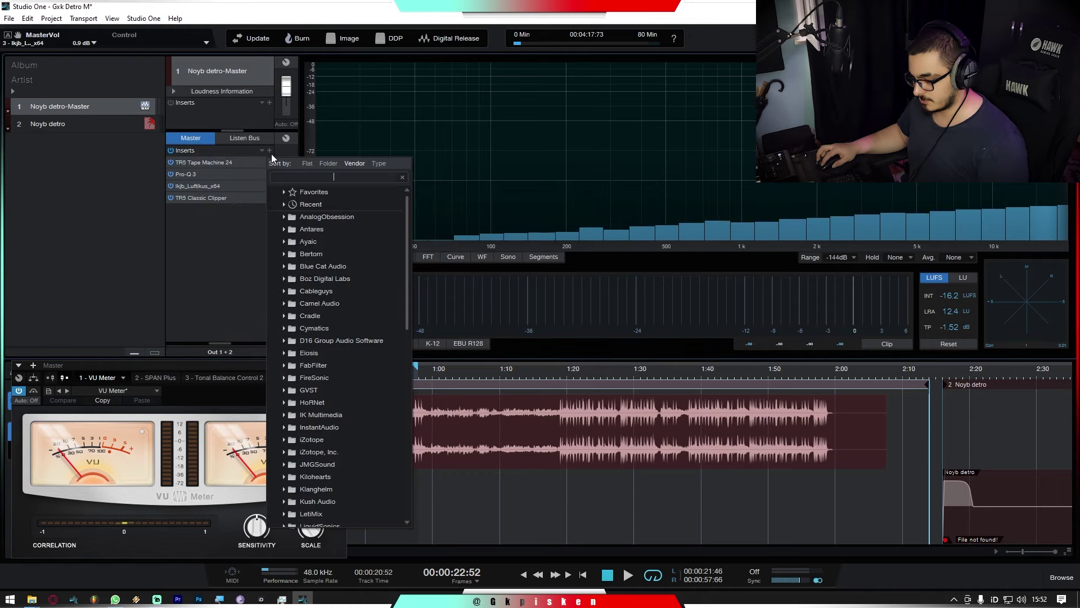
text(flat)
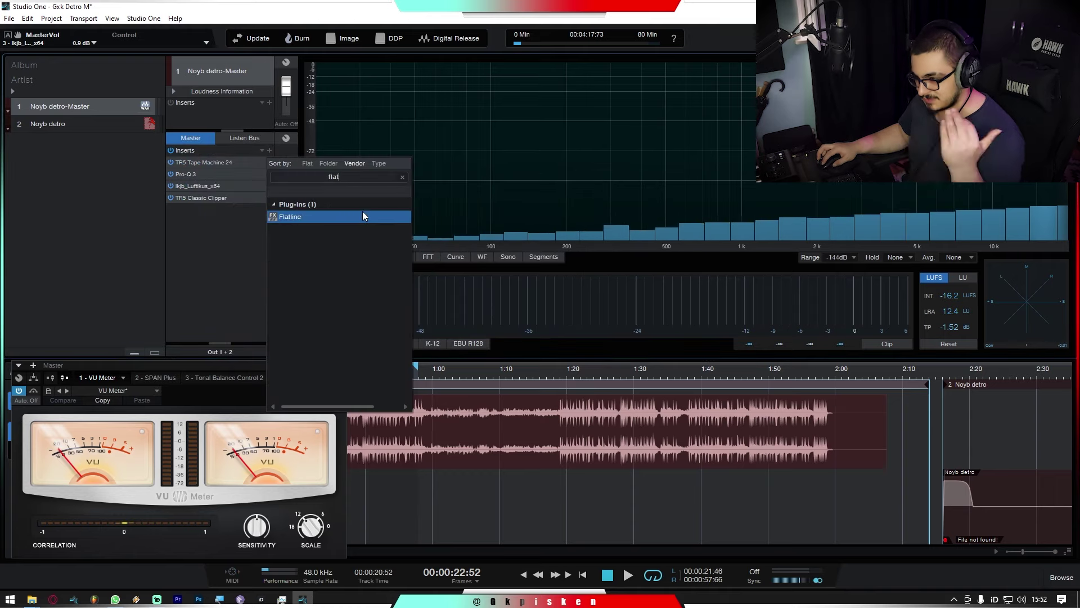
click(360, 217)
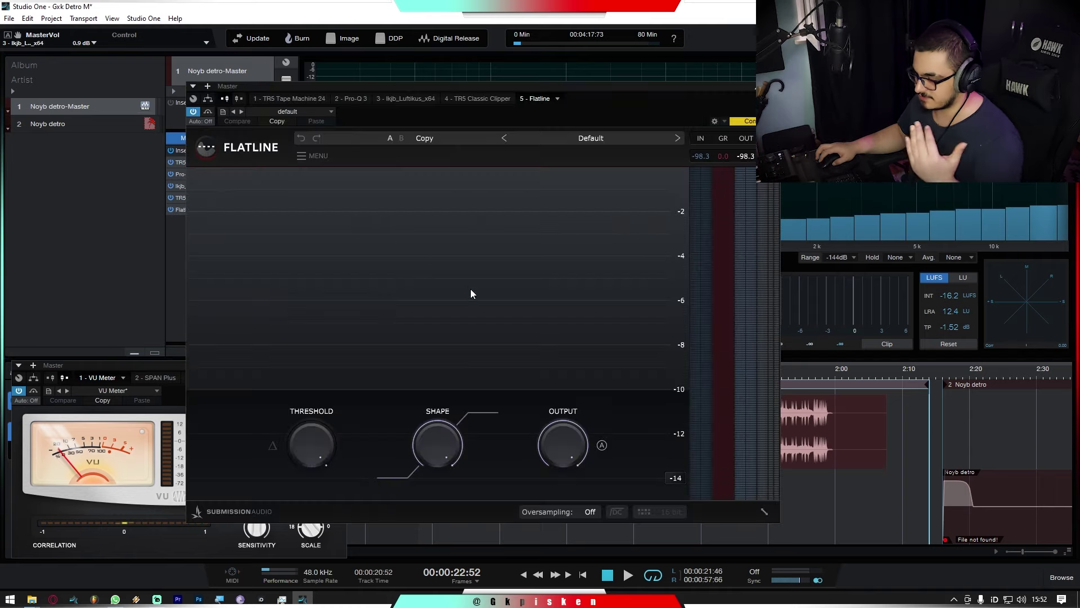
click(181, 209)
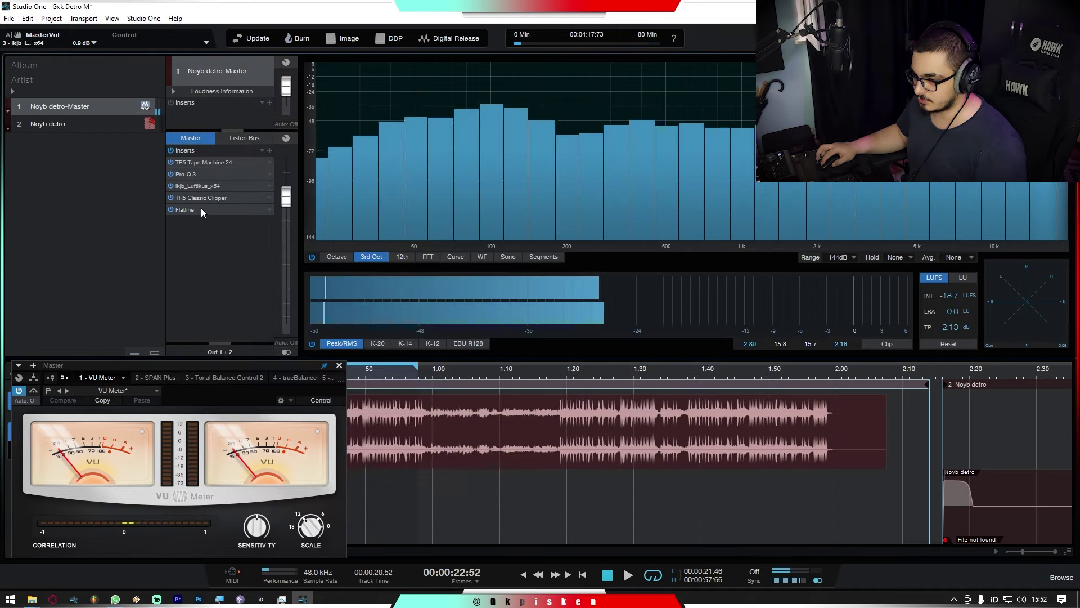
click(270, 209)
click(306, 325)
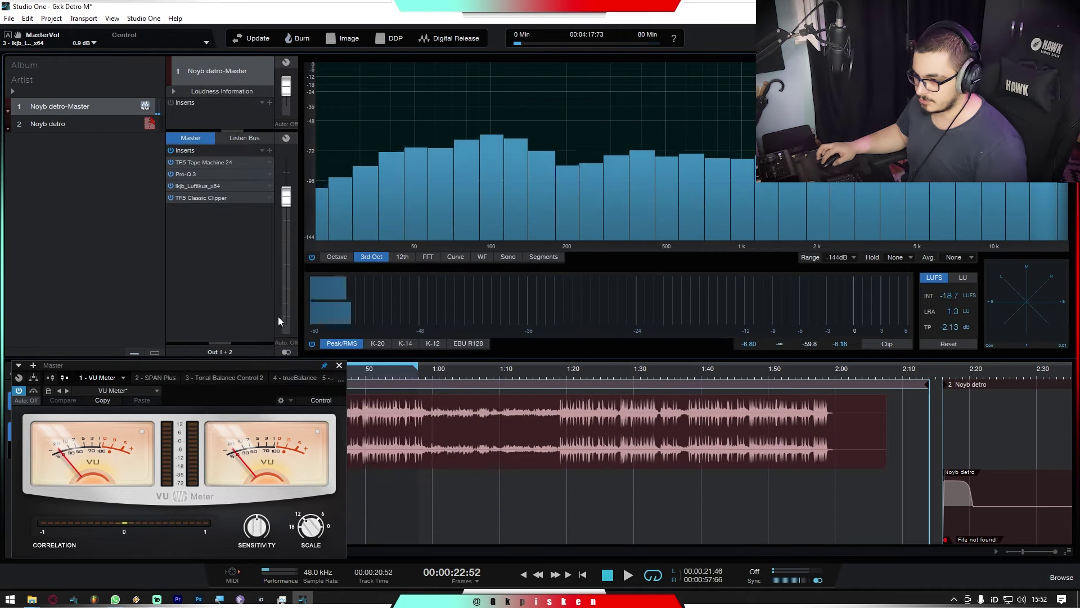
Load the +6 DB Soft Clip preset in TR5 Classic Clipper and start playback
click(202, 198)
drag(430, 89, 425, 139)
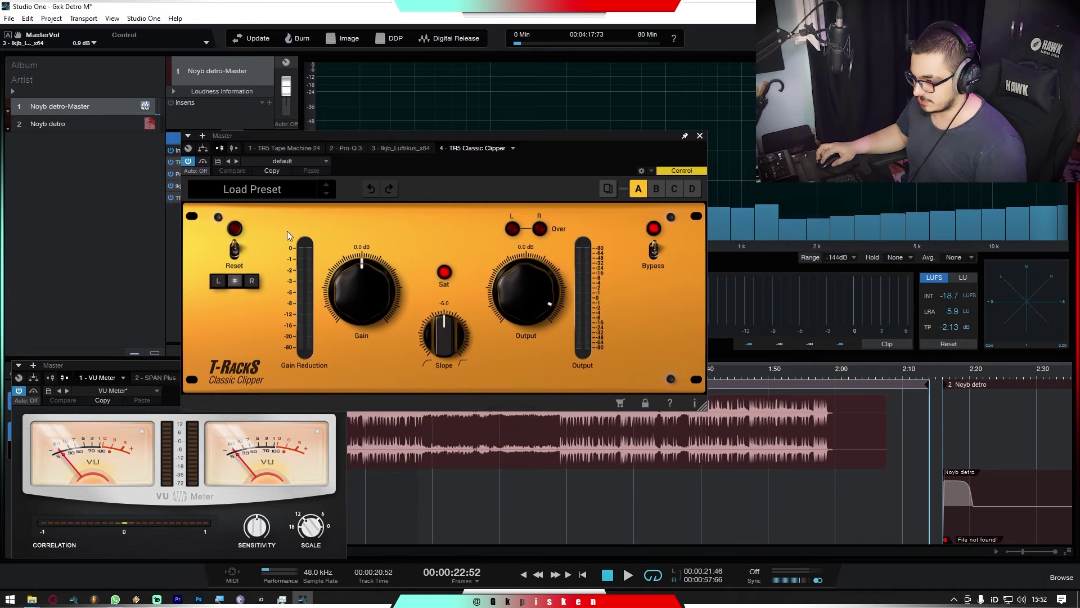
click(252, 189)
click(240, 236)
key(space)
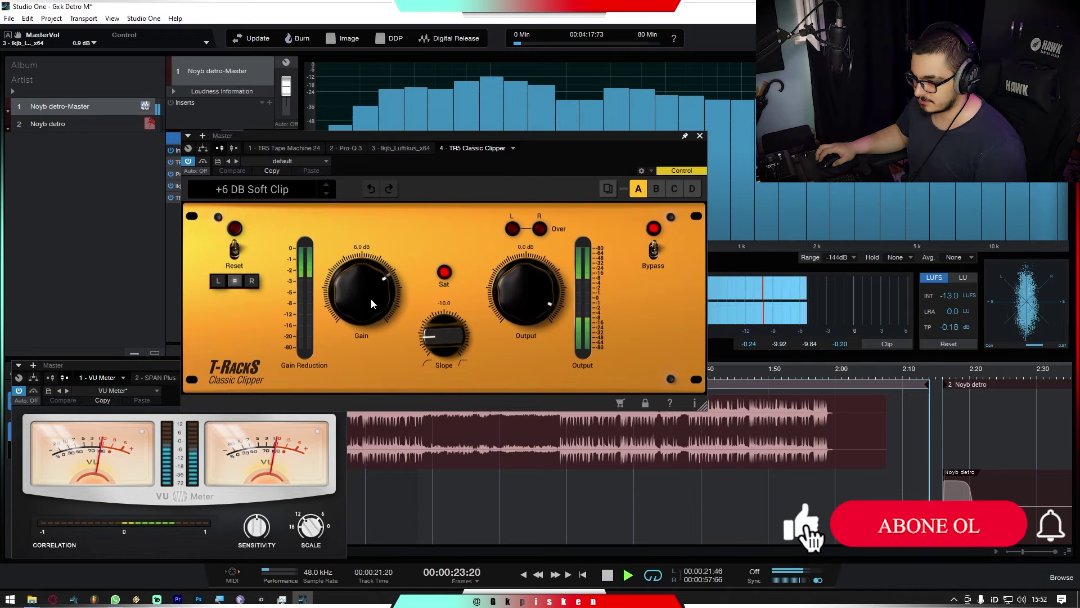
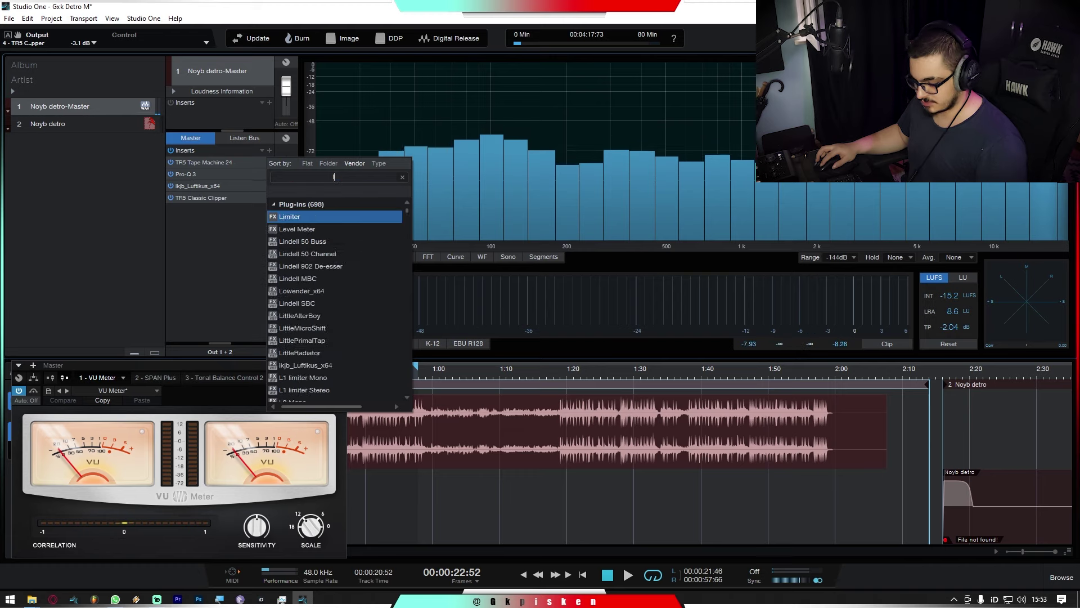
Add Pro-L 2 after the clipper with -0.5 dB output, 4x oversampling, lowered transient channel linking and 0% release linking
double_click(306, 242)
scroll(665, 488, down, 4)
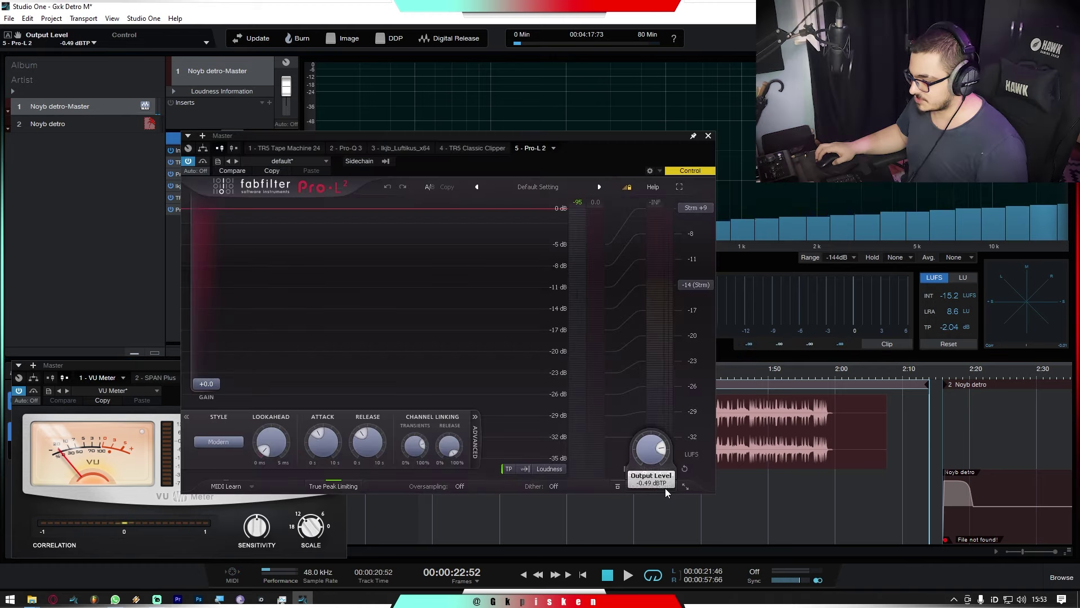
scroll(665, 488, down, 1)
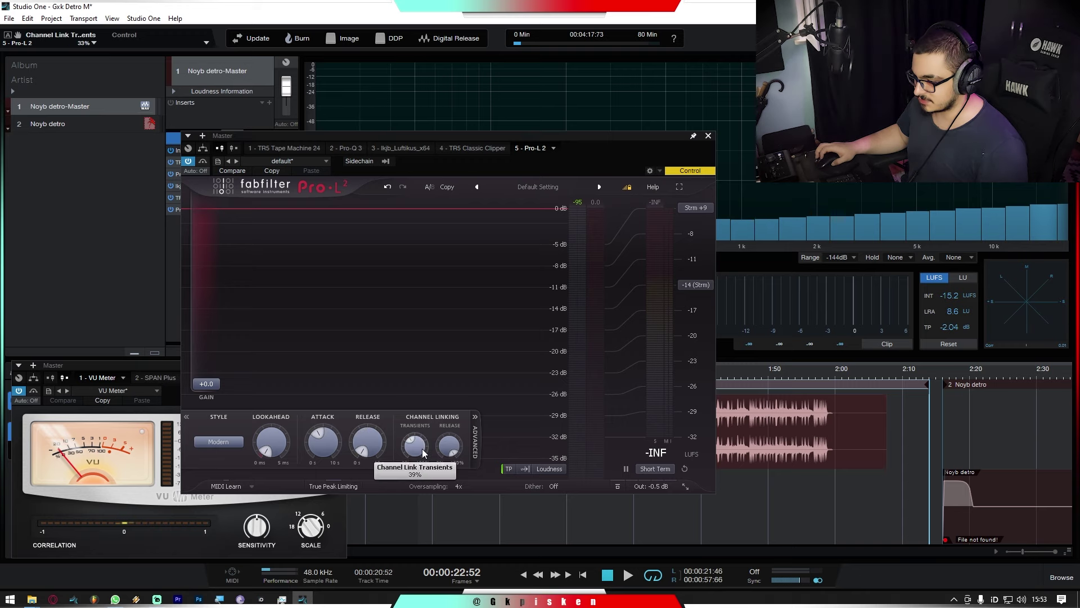
drag(448, 447, 448, 467)
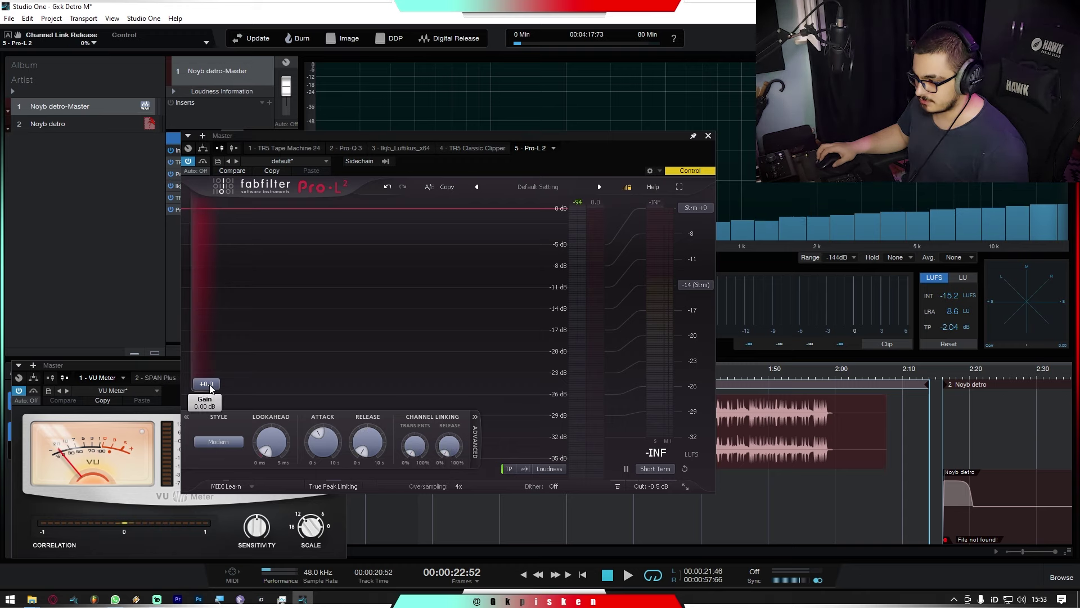
Raise the Pro-L 2 gain to +6.0 dB while playing the track, and stop playback
key(space)
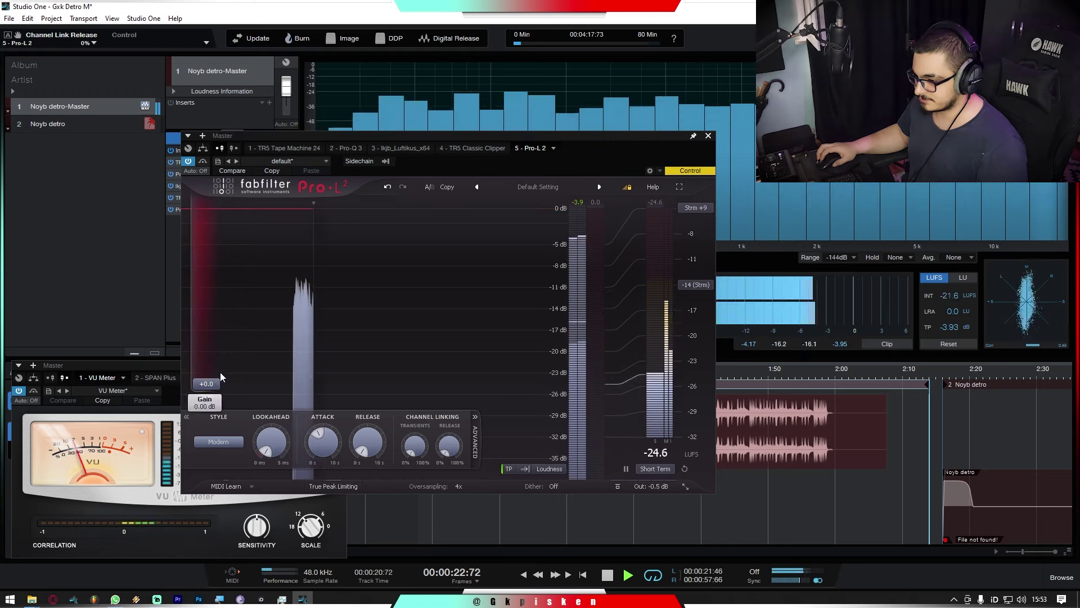
key(space)
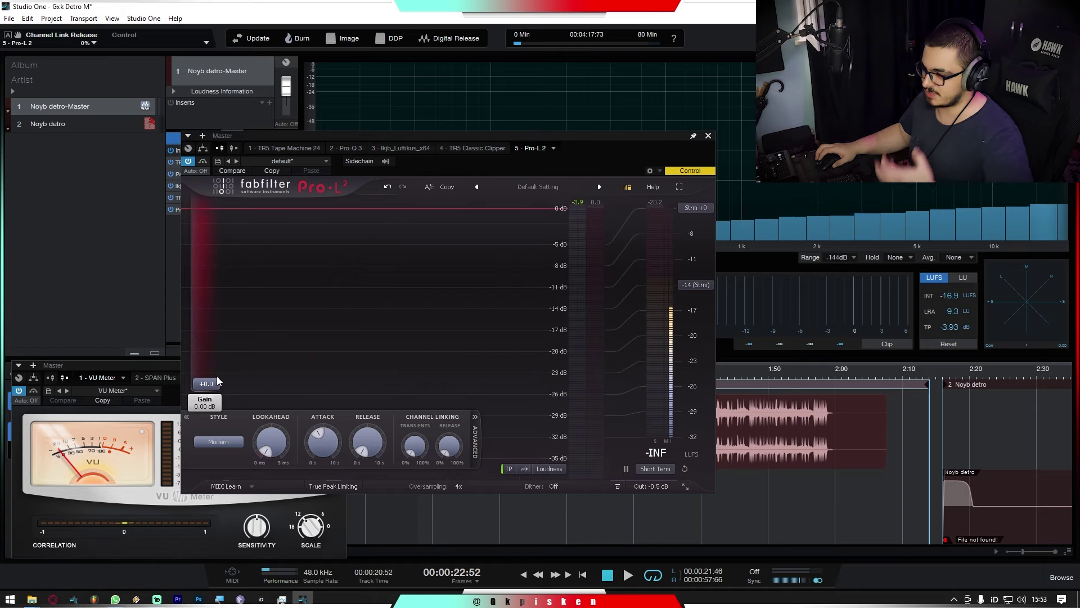
key(space)
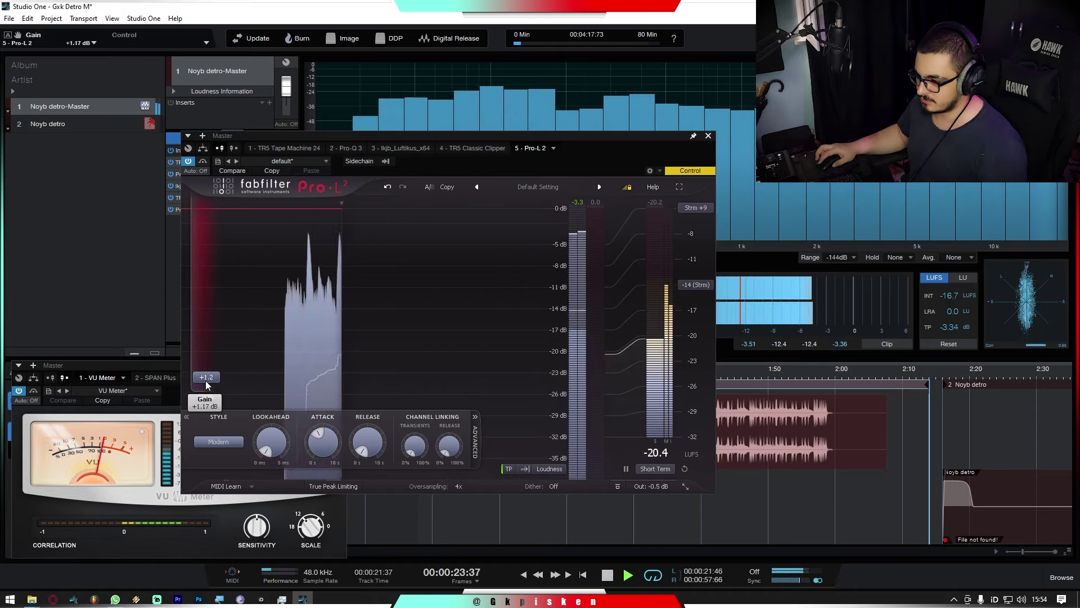
scroll(204, 383, up, 4)
scroll(206, 381, up, 2)
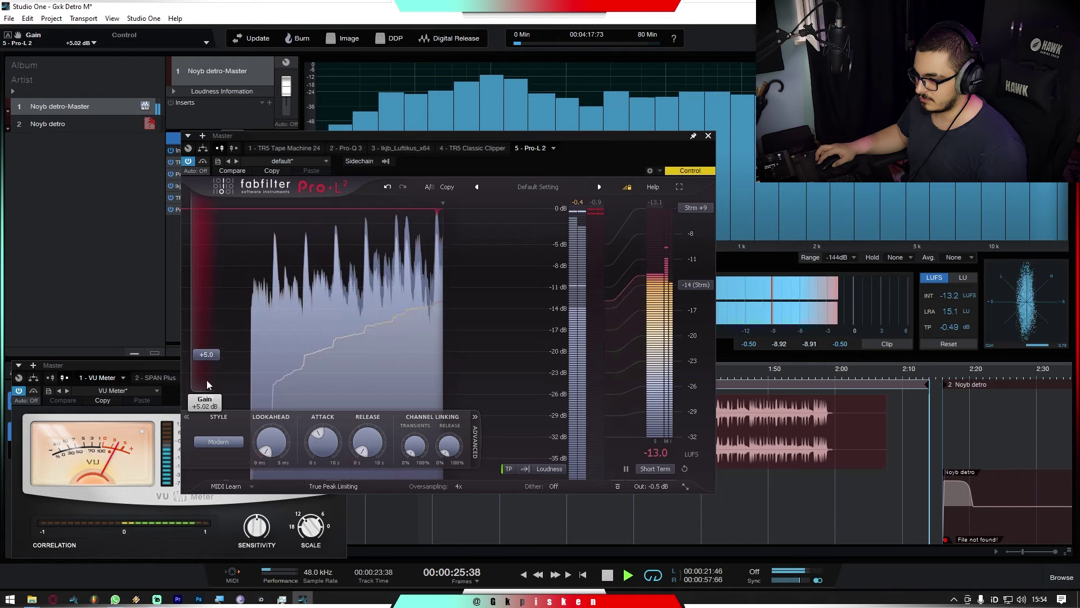
scroll(207, 381, up, 1)
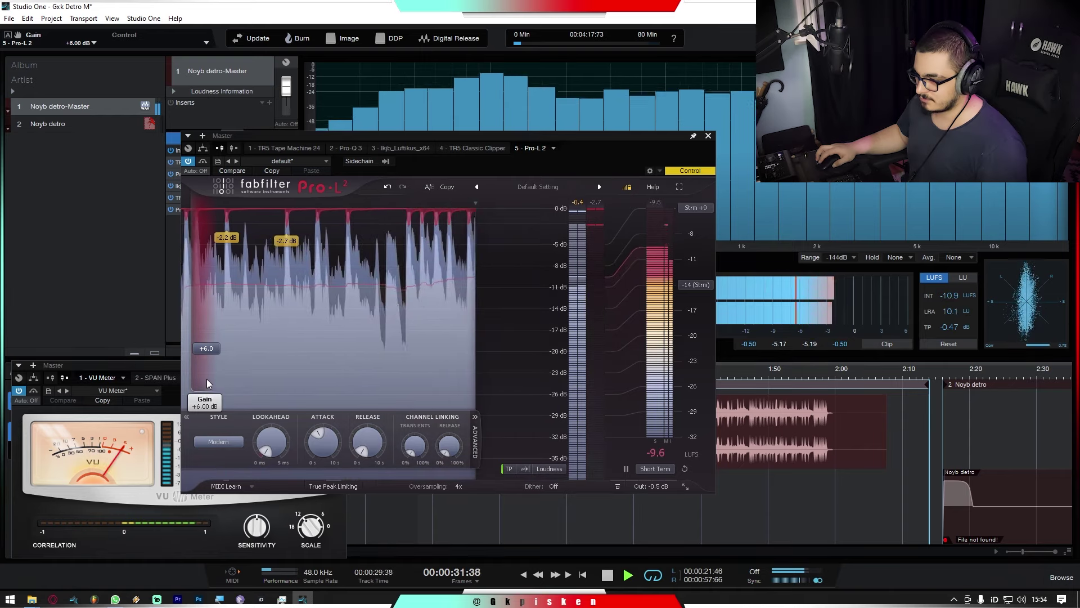
key(space)
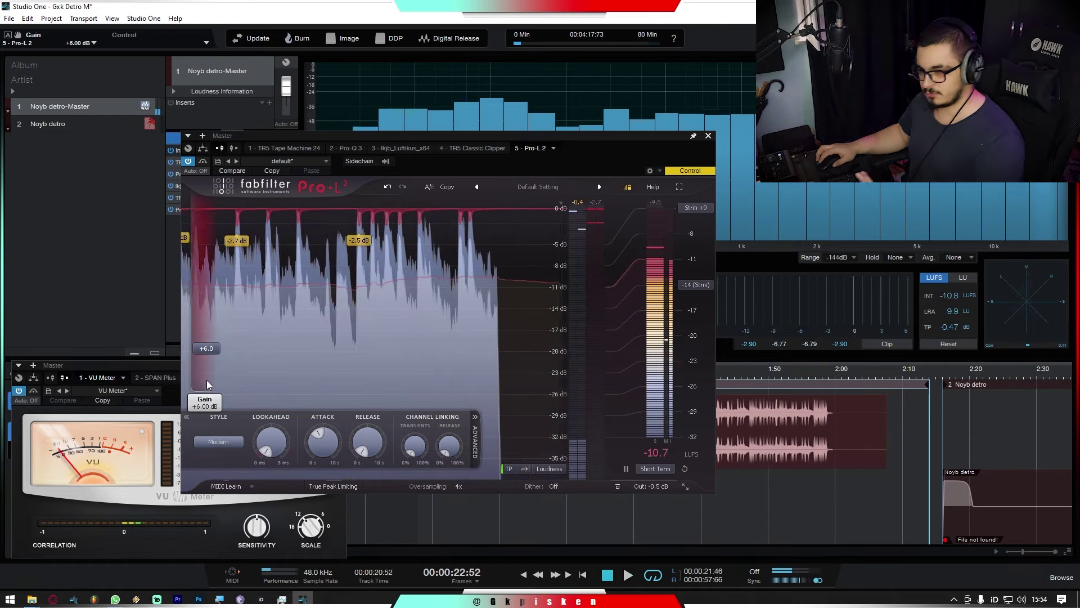
Push the Pro-L 2 gain to about +20.5 dB during playback, bring it back to about +6.5 dB and stop
scroll(204, 383, up, 5)
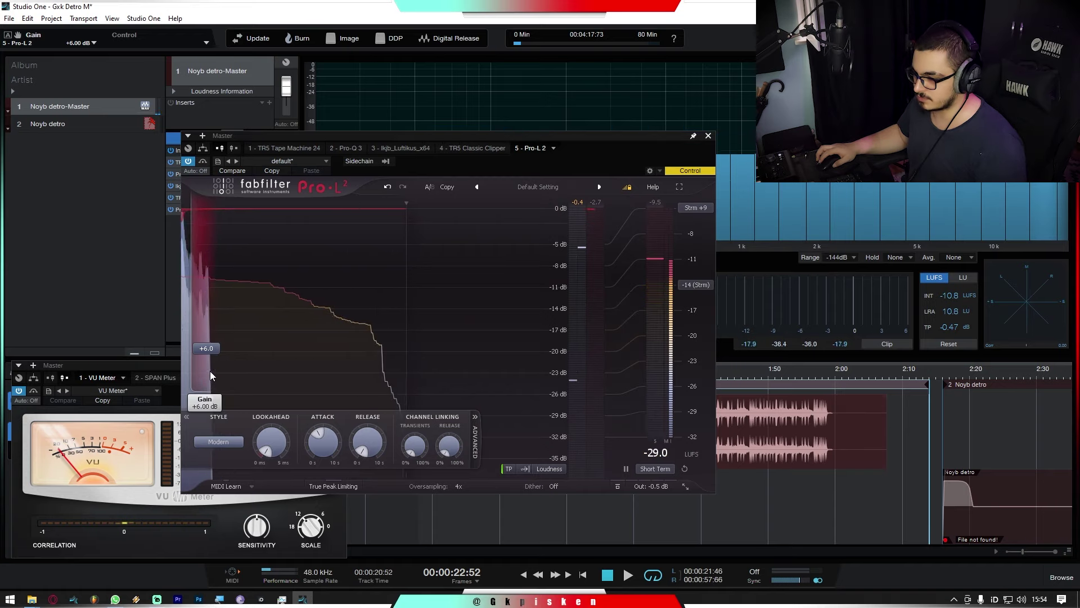
key(space)
scroll(206, 381, down, 1)
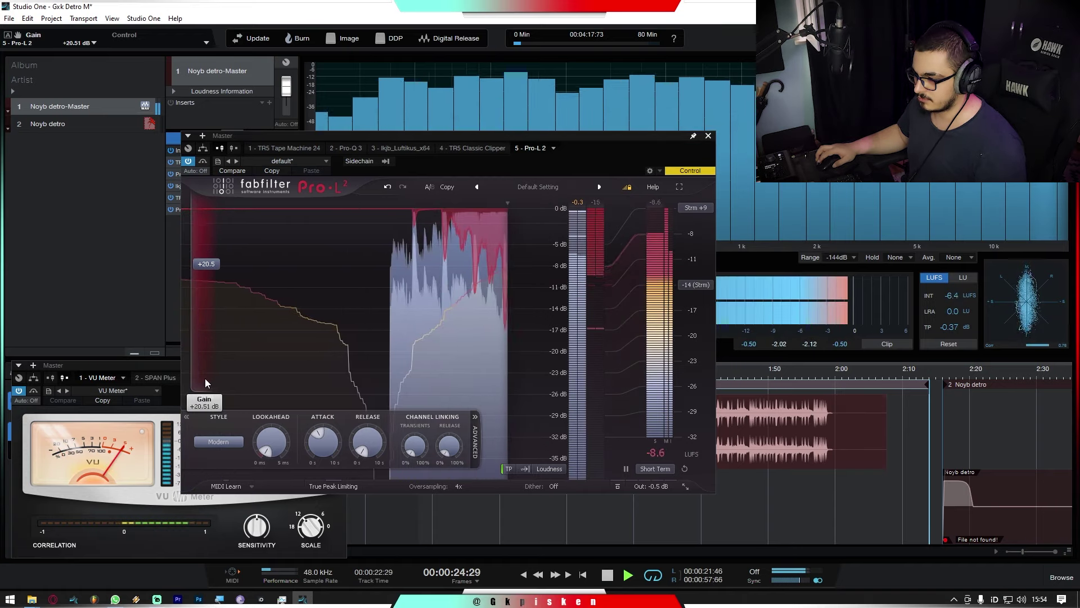
scroll(205, 383, down, 5)
key(space)
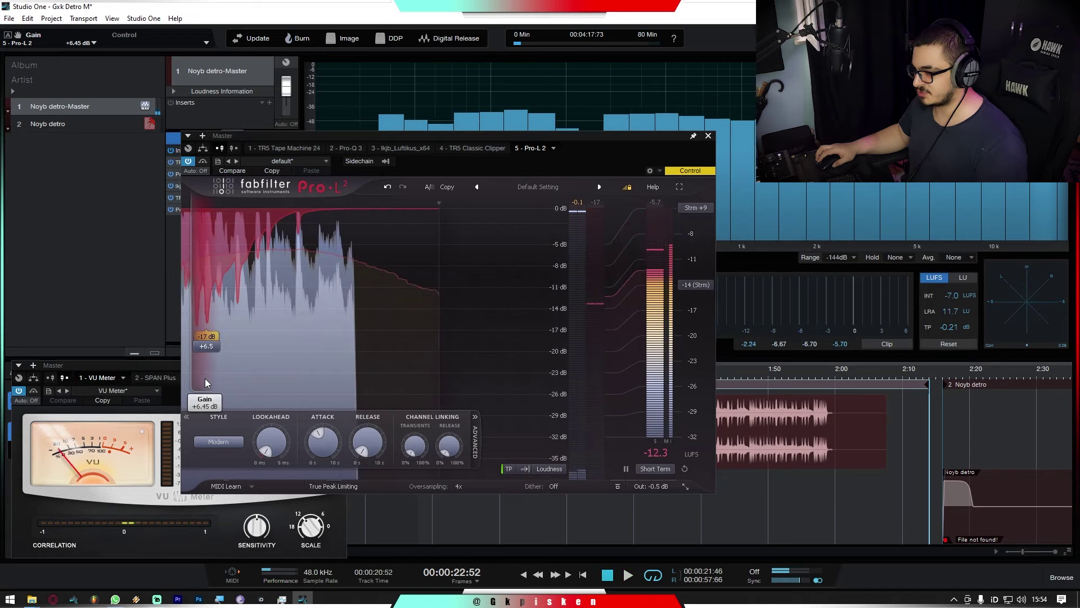
Replay the track and fine-tune the Pro-L 2 gain to +6.02 dB
scroll(204, 376, down, 3)
key(space)
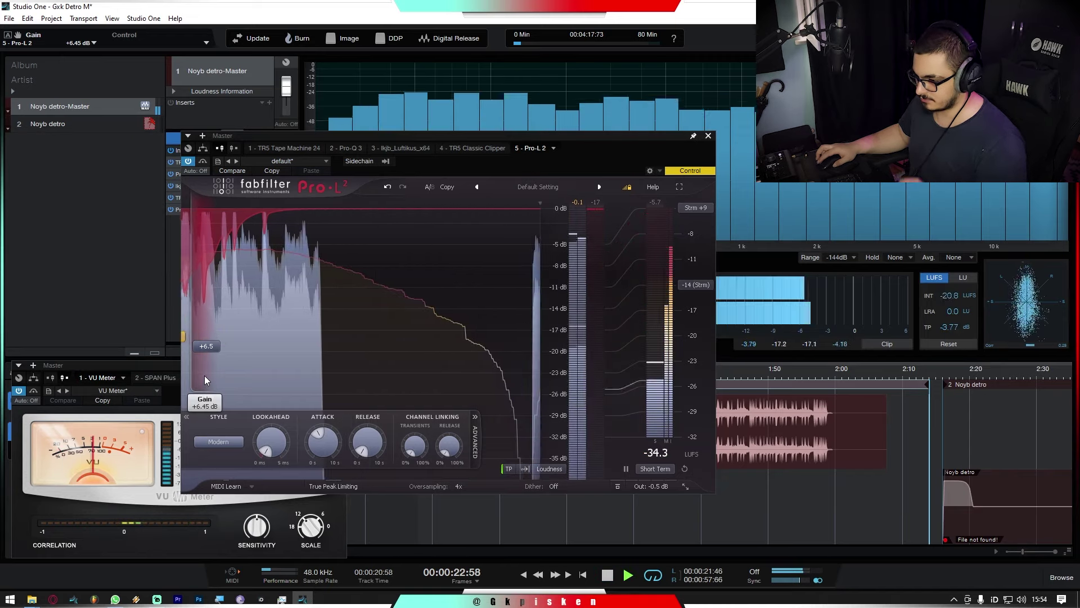
scroll(205, 380, down, 1)
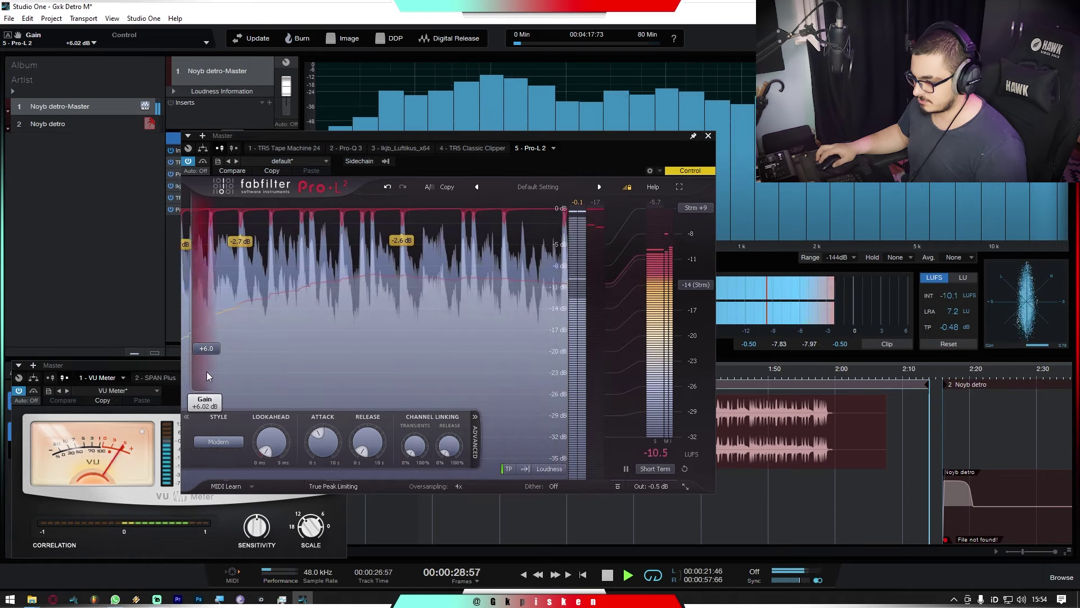
Compare the playing track with the master inserts bypassed and active, close the Pro-L 2 and VU Meter windows, and stop playback
click(220, 173)
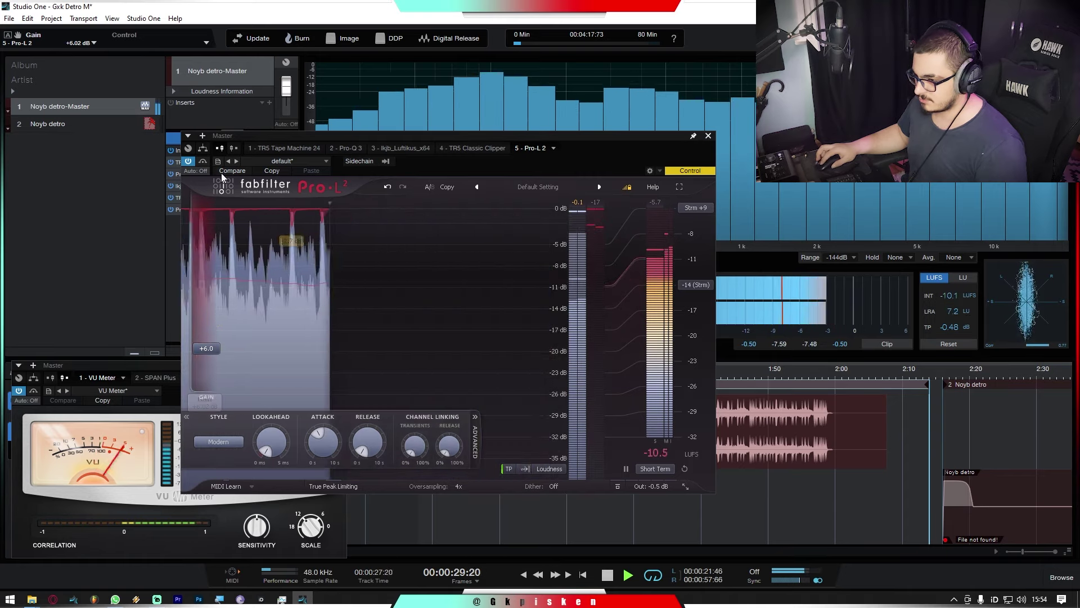
click(708, 136)
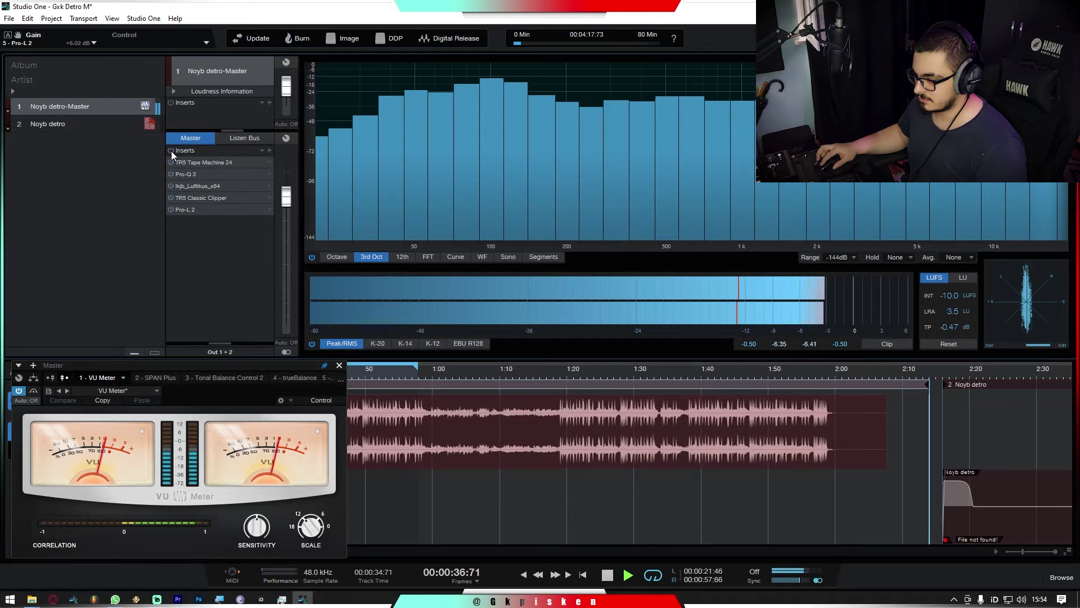
click(340, 365)
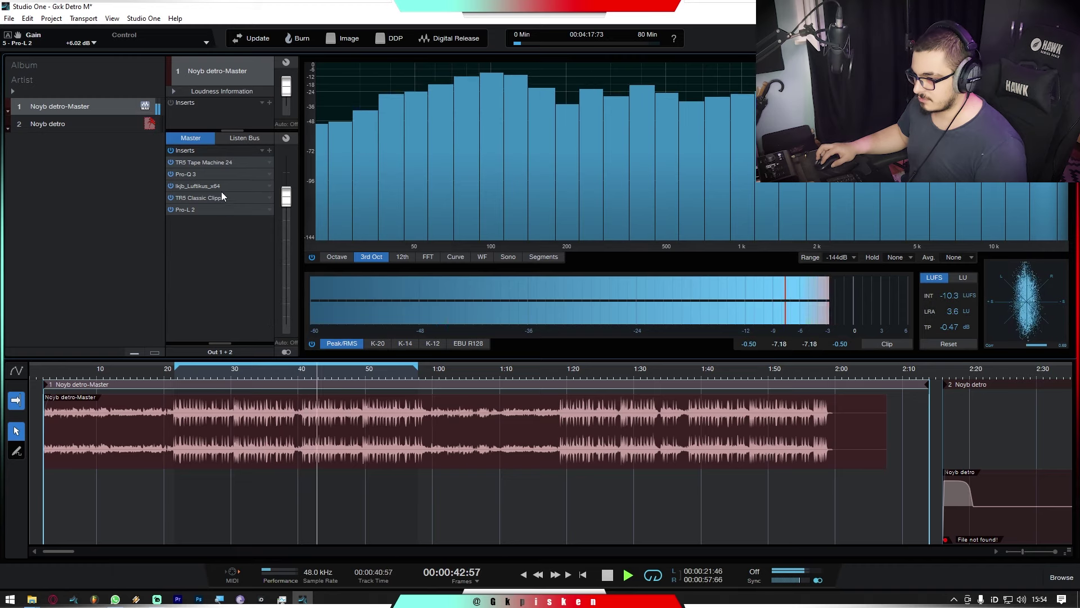
key(space)
Add TDR SlickEQ M ahead of the TR5 Classic Clipper, try an 8.0 dB band 3 boost at 1051 Hz, and bypass it
click(271, 150)
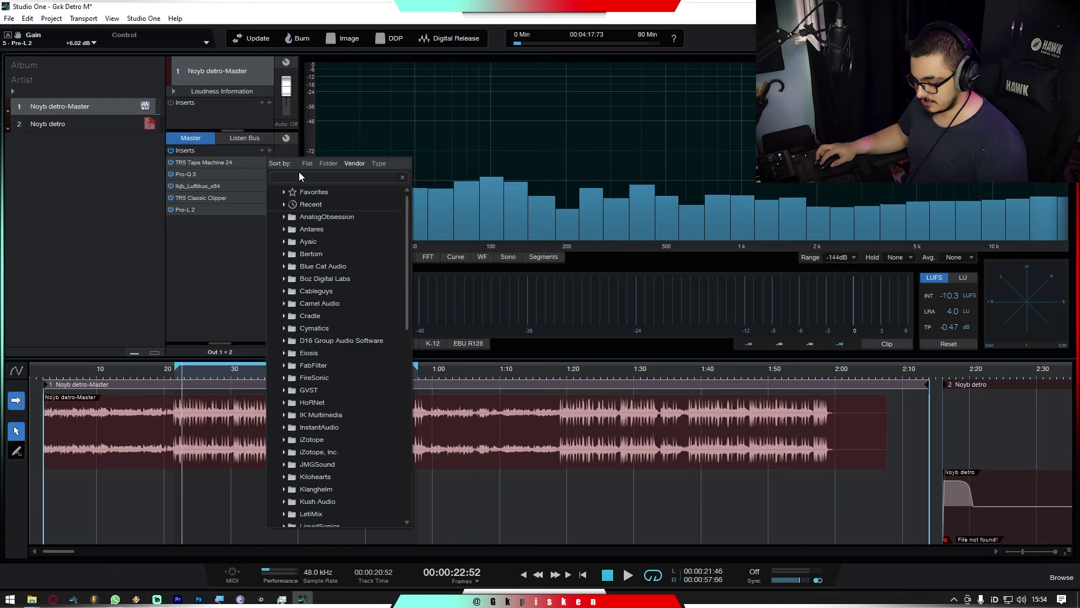
text(sli)
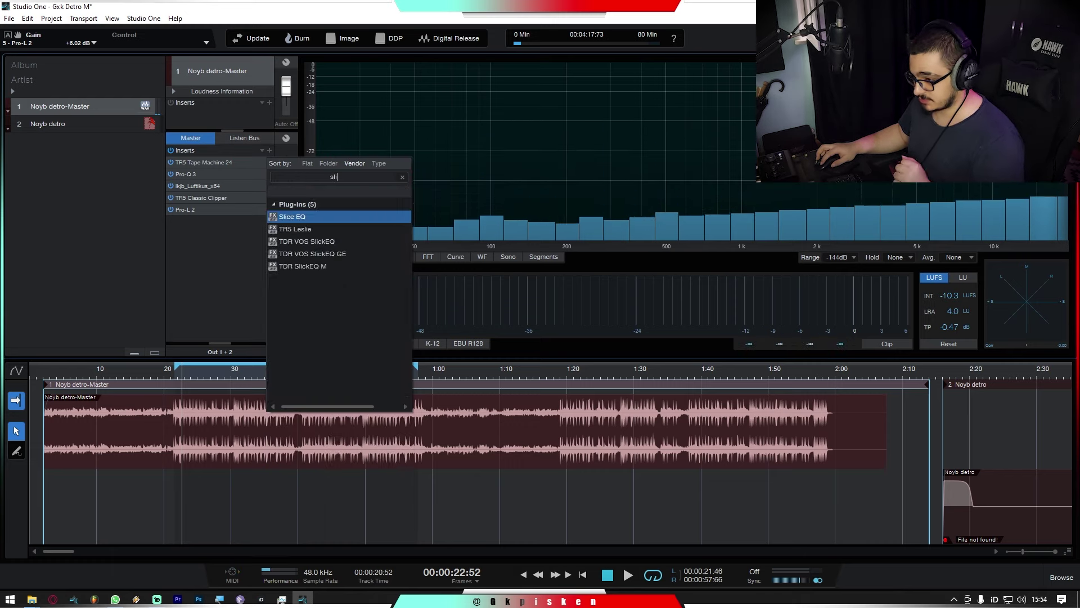
click(343, 265)
drag(204, 223, 207, 198)
drag(245, 363, 542, 134)
drag(502, 294, 508, 250)
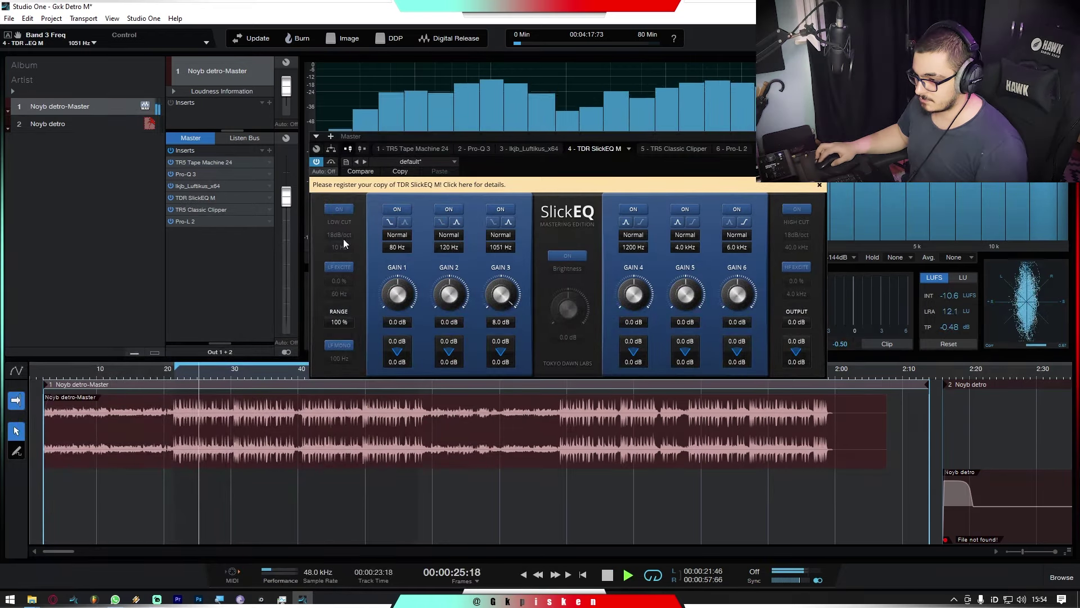
key(space)
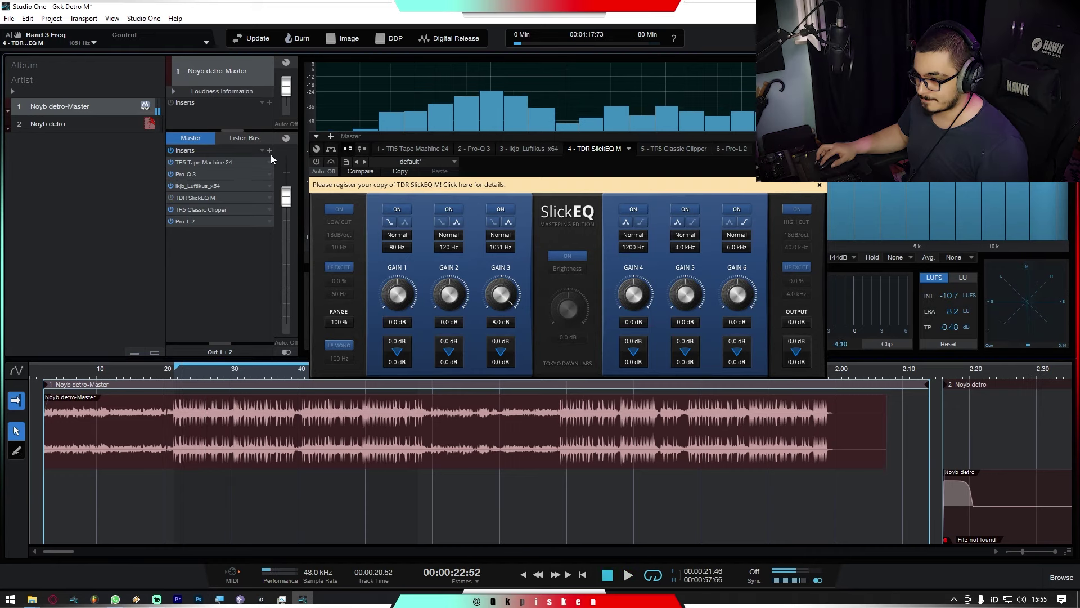
Add Vitamin Stereo to the master inserts directly before the TR5 Classic Clipper
click(271, 152)
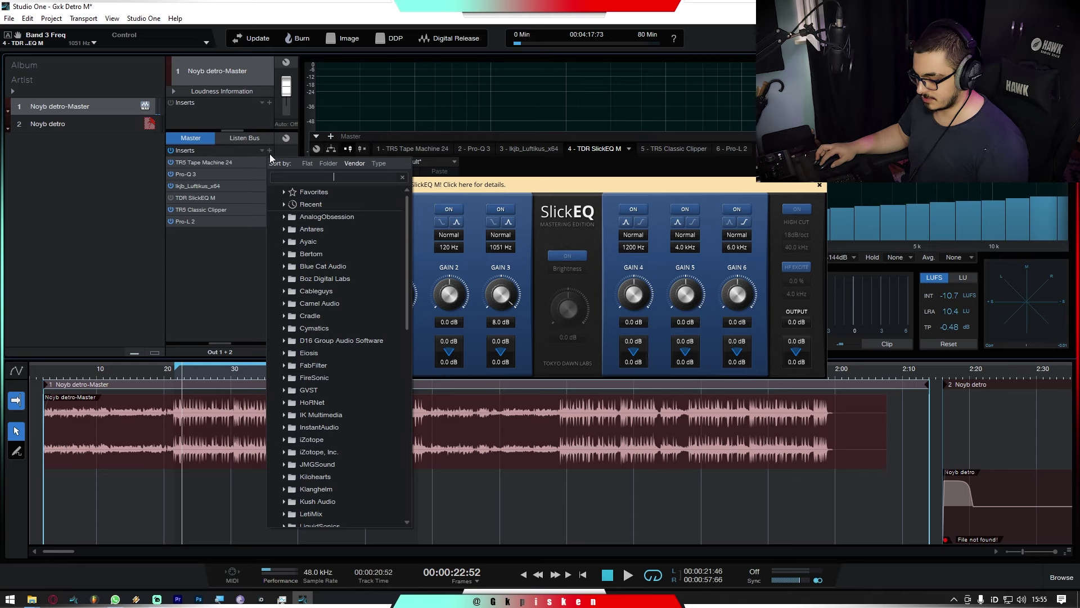
text(vita)
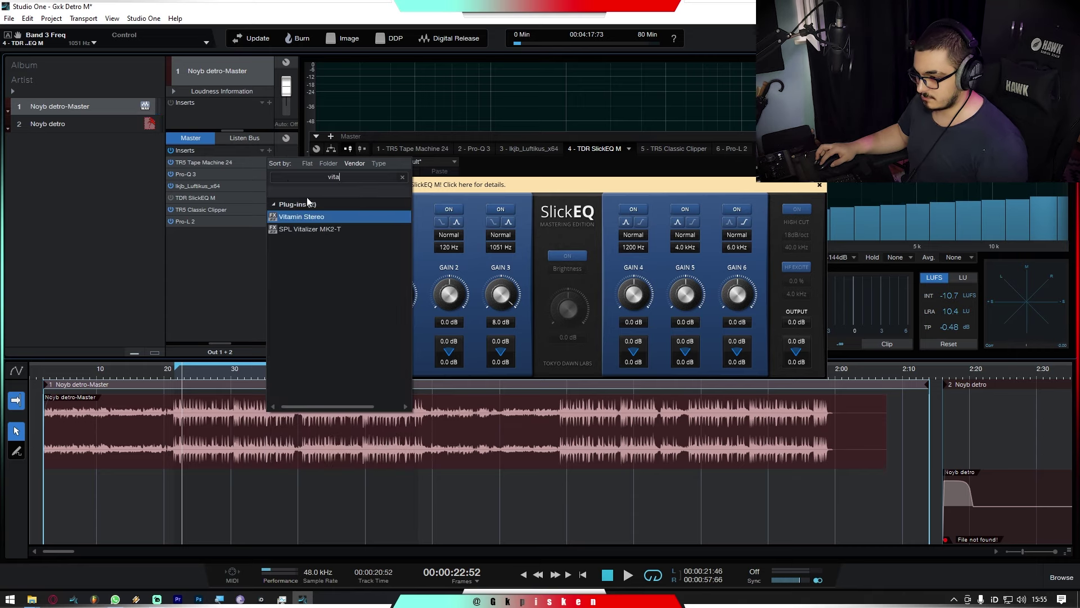
double_click(311, 216)
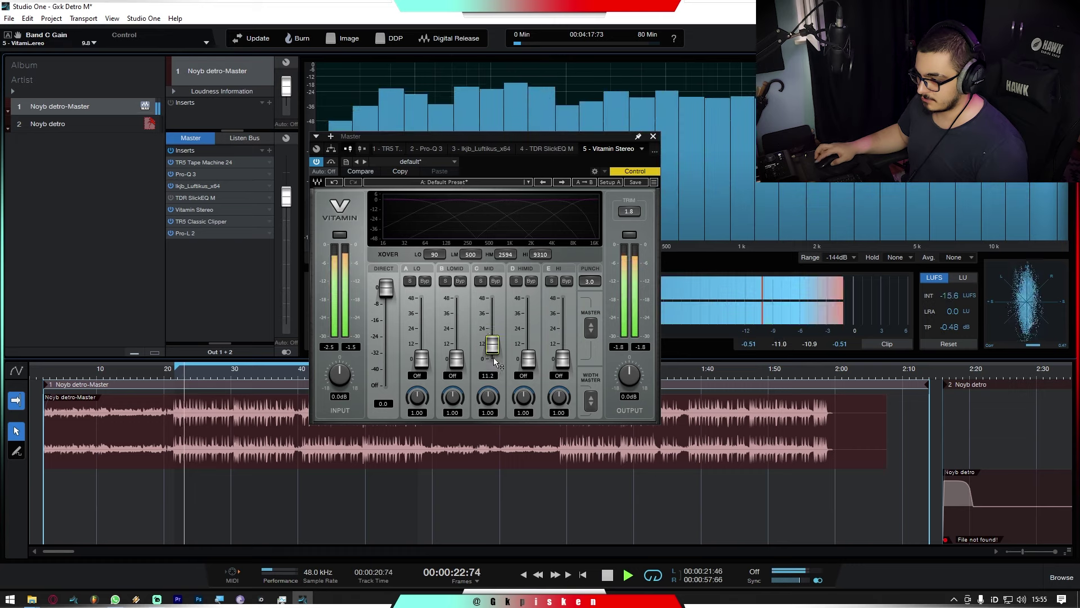
In Vitamin, set the low-mid crossover to 385, the high-mid crossover to 2131 and the mid band gain to 17.9 during playback
scroll(503, 255, down, 5)
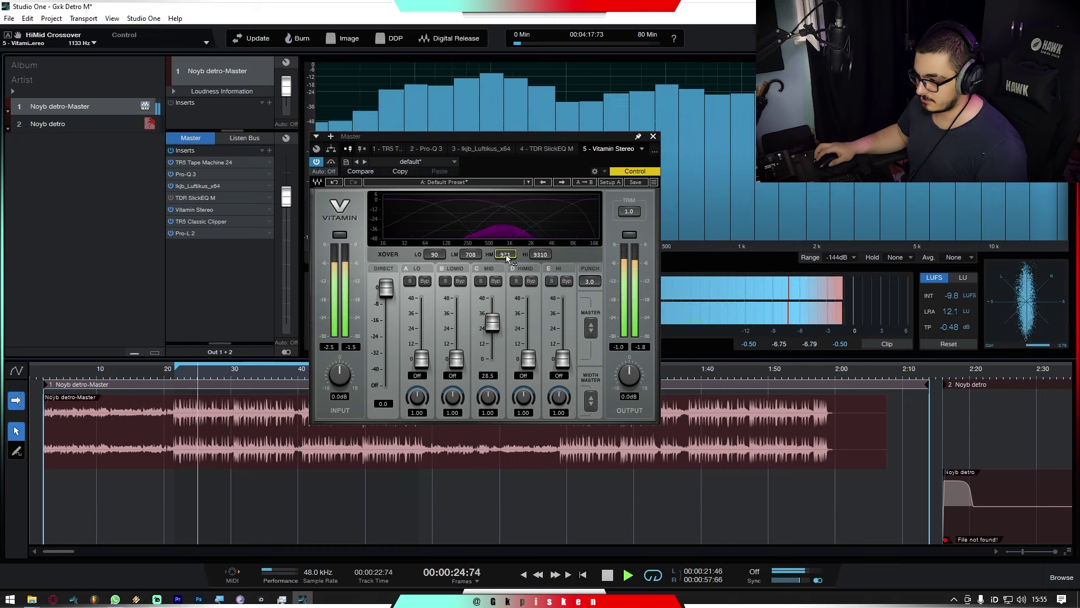
drag(493, 322, 474, 272)
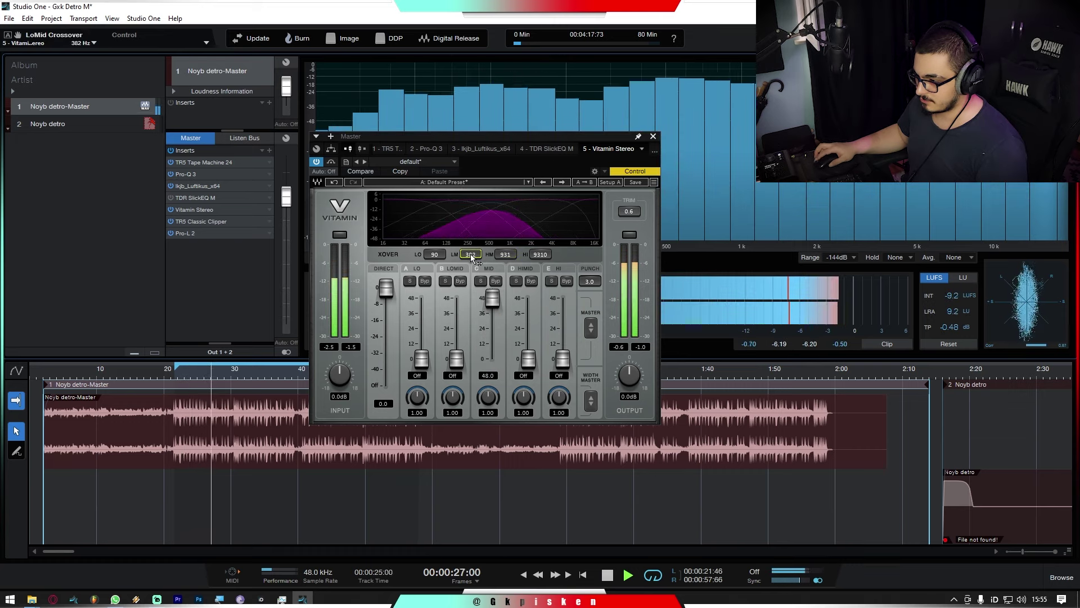
scroll(470, 254, down, 3)
scroll(501, 255, up, 4)
scroll(470, 256, up, 1)
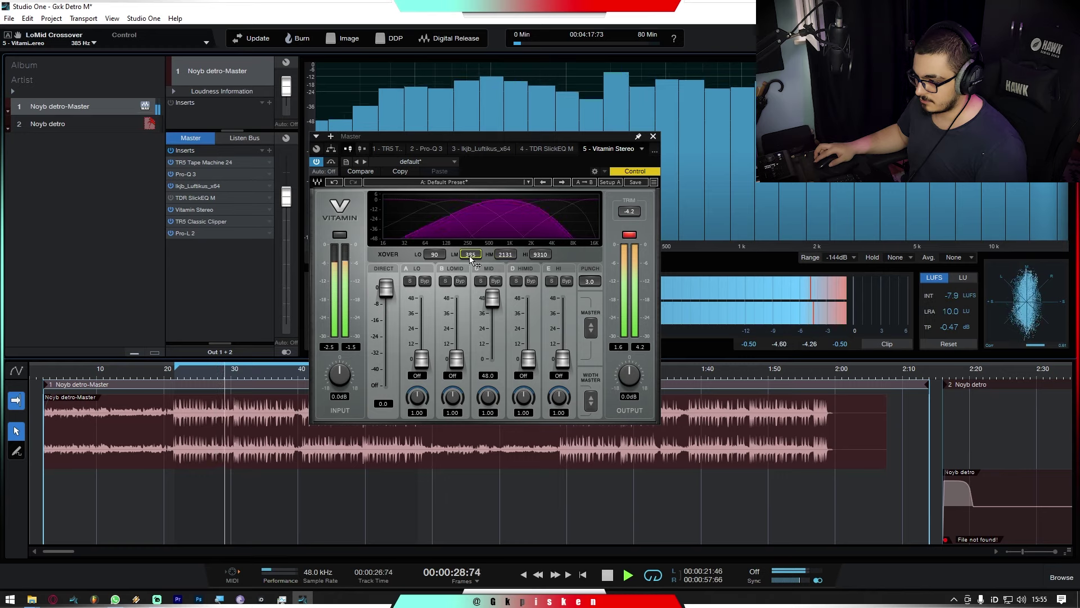
drag(492, 298, 491, 323)
Remove TDR SlickEQ M from the master chain and narrow Vitamin's low band width to 0.00
right_click(266, 198)
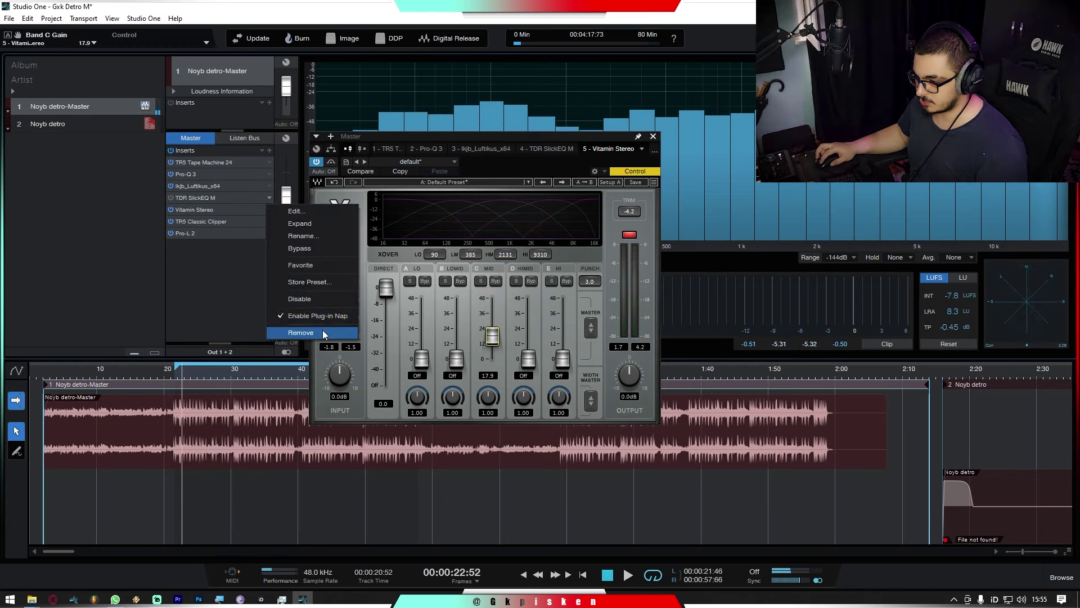
click(281, 332)
drag(418, 392, 423, 398)
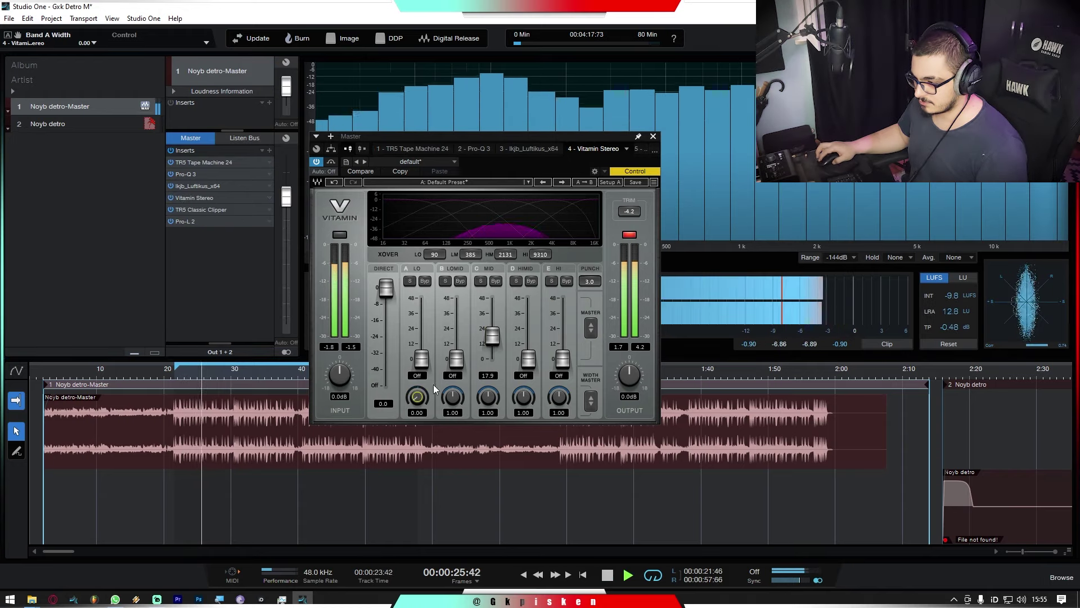
Audition boosts on Vitamin's mid and high-mid bands, settling the mid gain at 13.2 and the high-mid gain at 6.8
scroll(488, 344, up, 5)
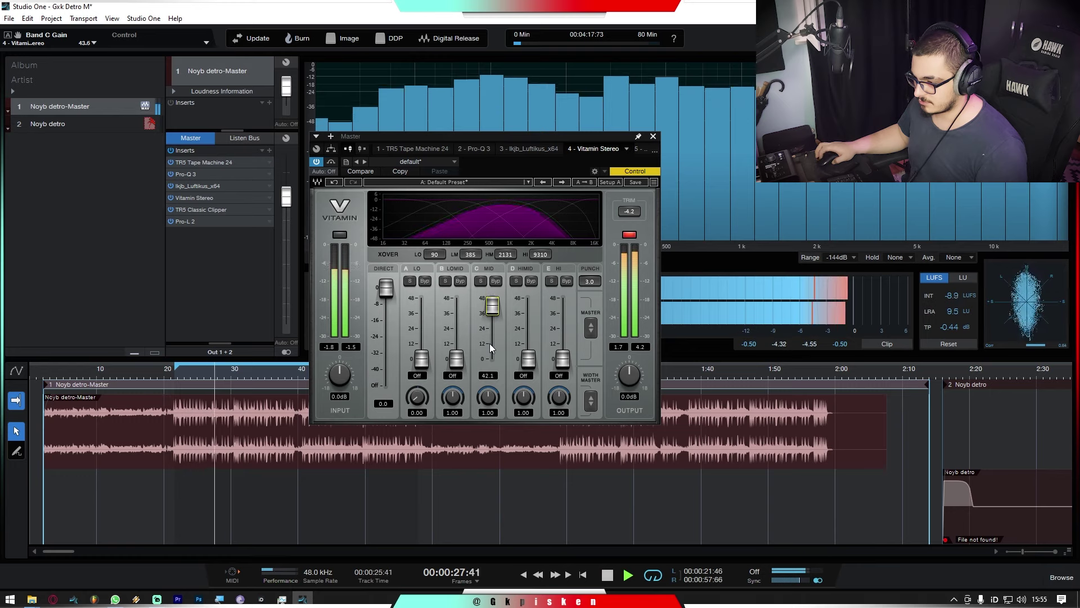
scroll(490, 346, down, 5)
scroll(491, 346, down, 1)
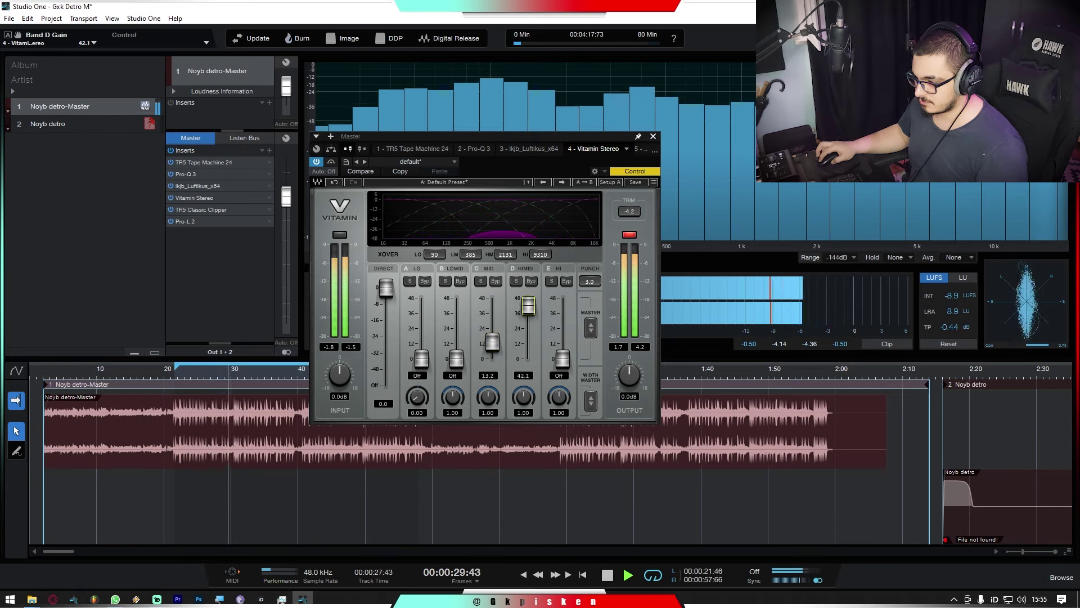
scroll(529, 321, up, 10)
scroll(528, 322, down, 8)
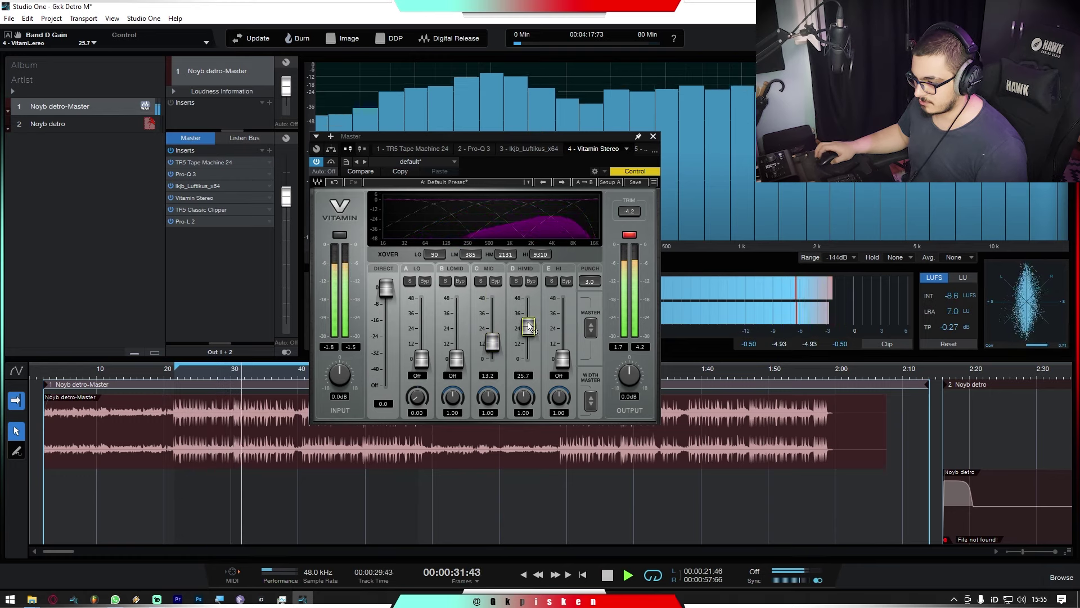
scroll(529, 326, down, 1)
Raise Vitamin's high crossover to 18000, settle the high band gain at 7.7, and close the plug-in window
scroll(562, 326, up, 15)
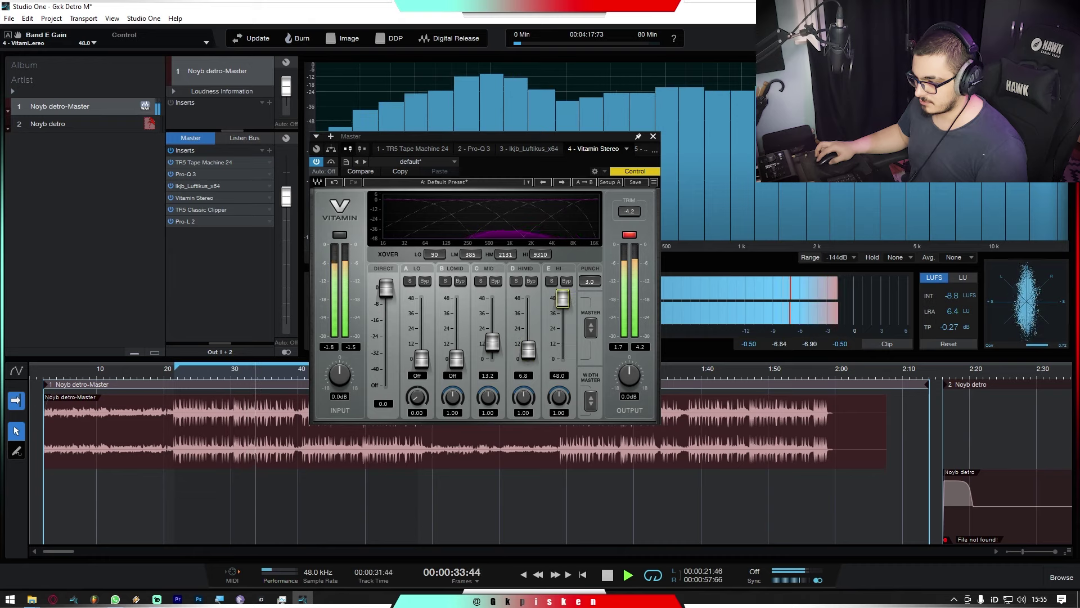
scroll(542, 256, up, 10)
scroll(562, 315, down, 7)
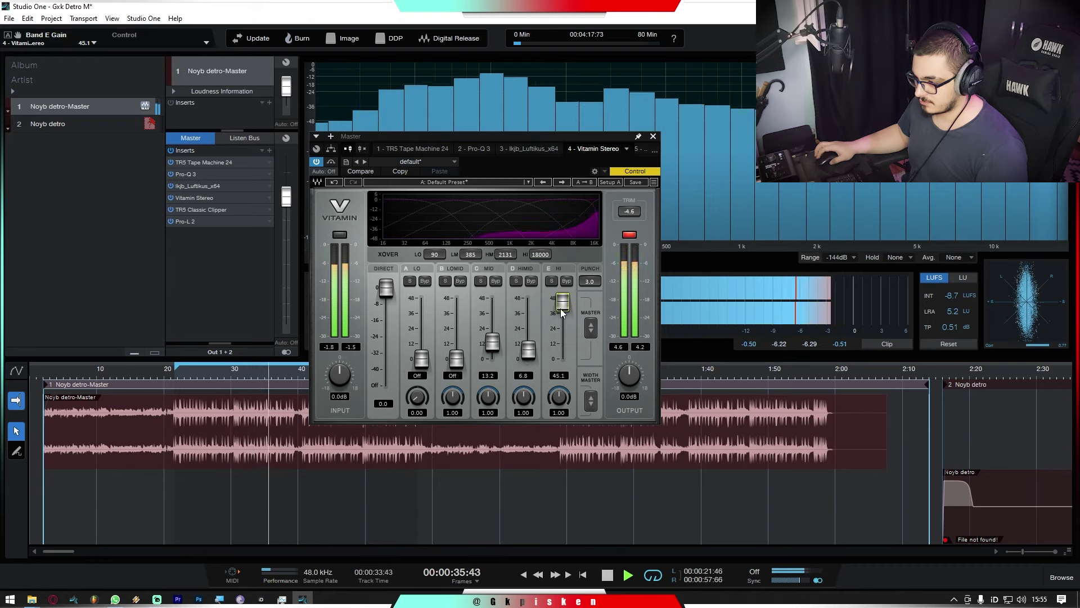
scroll(562, 315, down, 4)
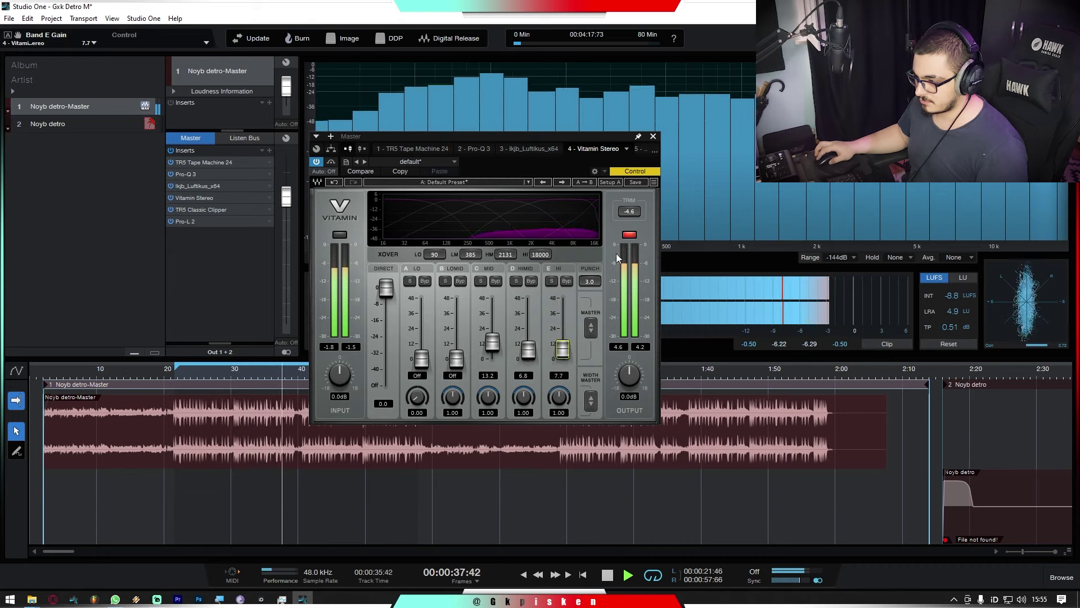
click(653, 136)
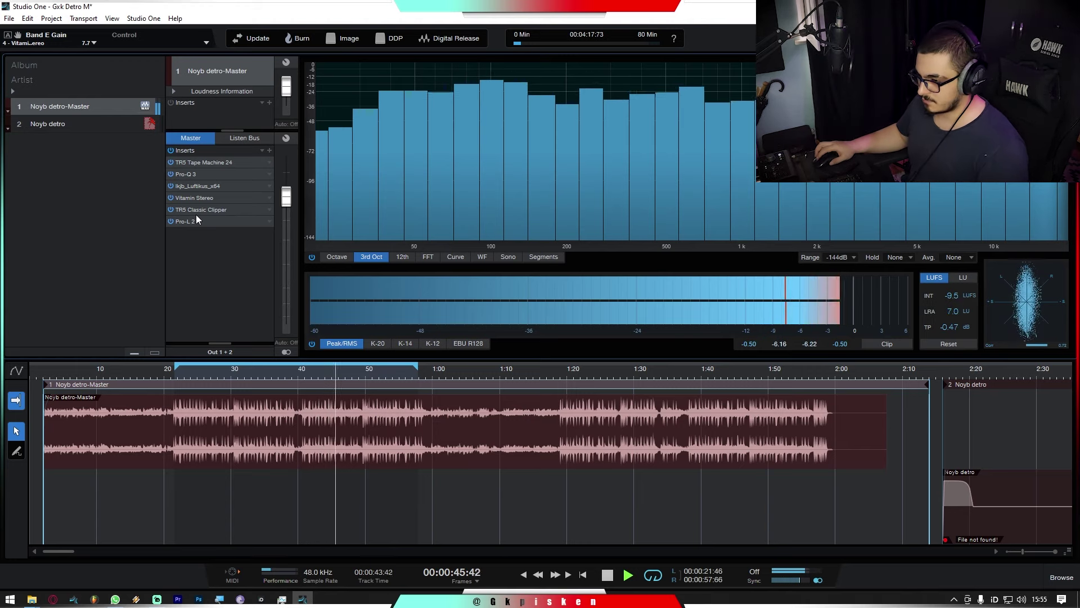
Extend the loop end to 00:01:33:68 and audition the quiet middle section and the second loud section of the track
click(570, 373)
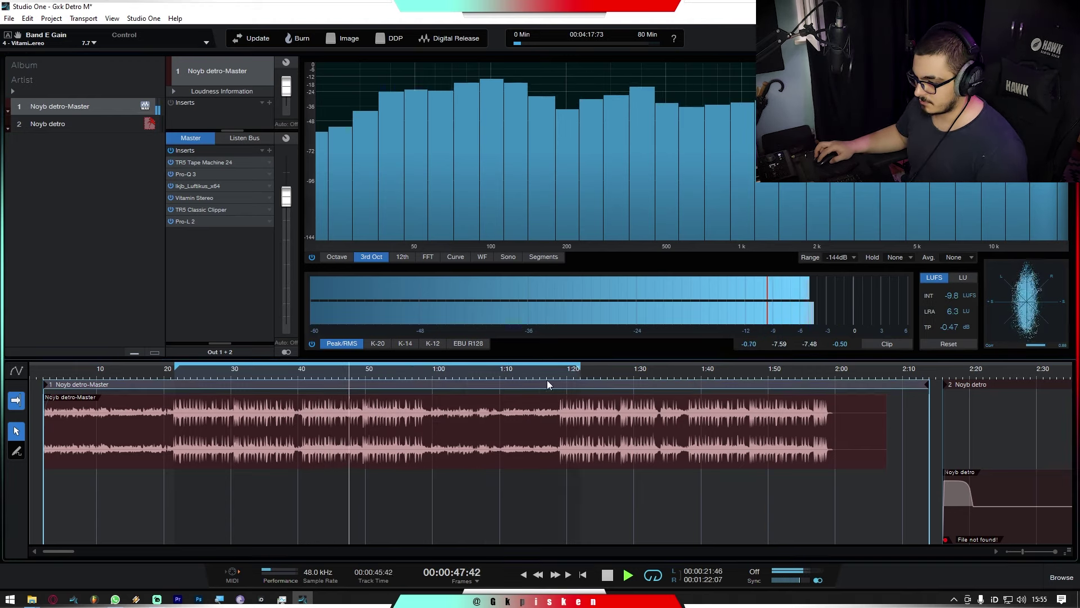
click(427, 378)
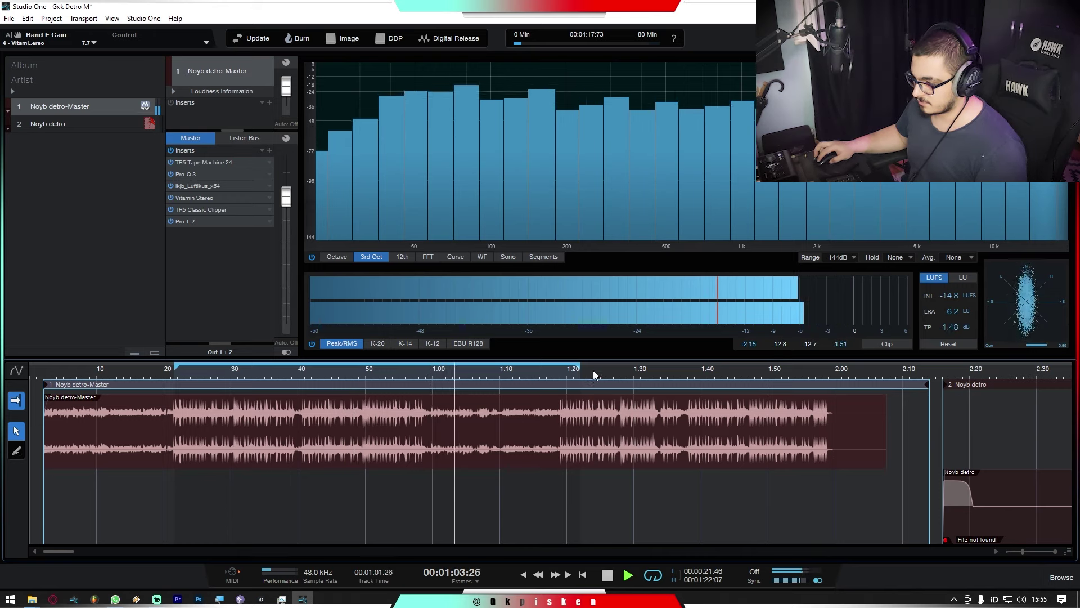
click(659, 369)
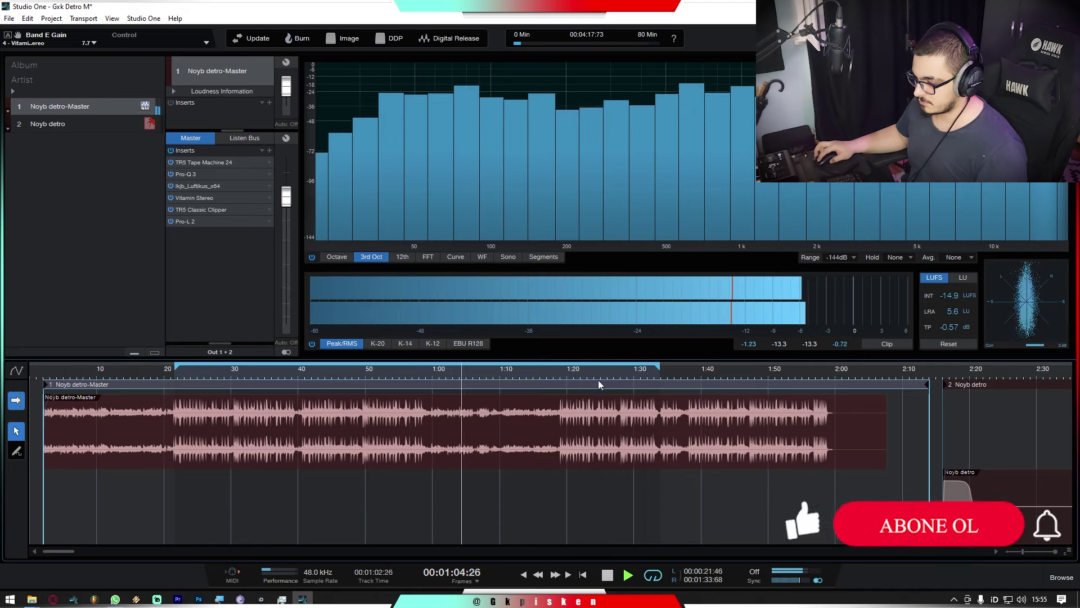
click(556, 370)
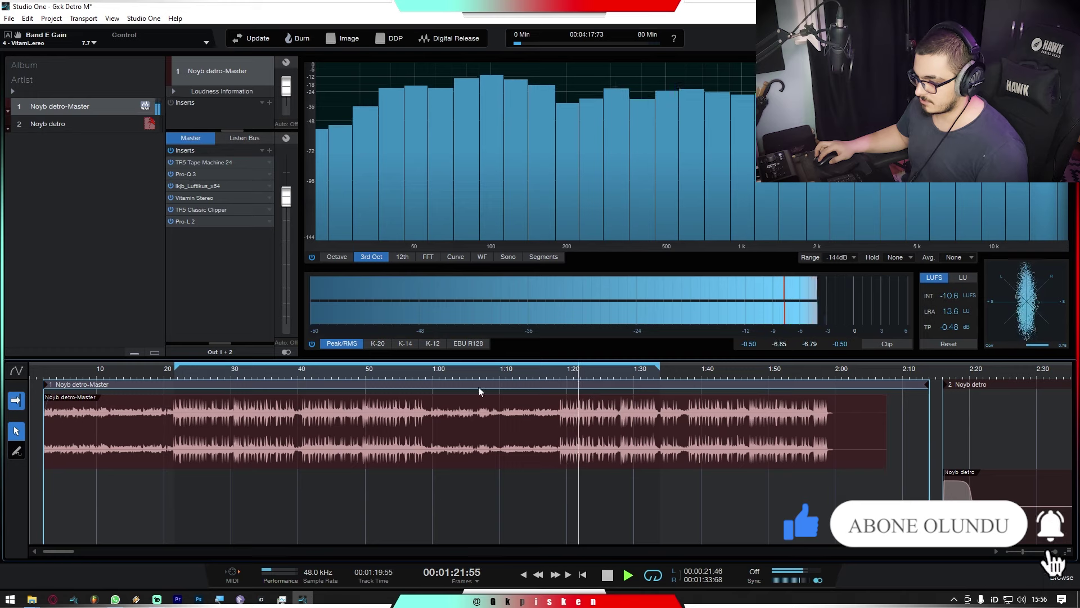
Set the loop range from 00:00:14:24 to 00:00:59:10, move playback to the intro and turn looping off
alt+click(426, 370)
ctrl+click(133, 374)
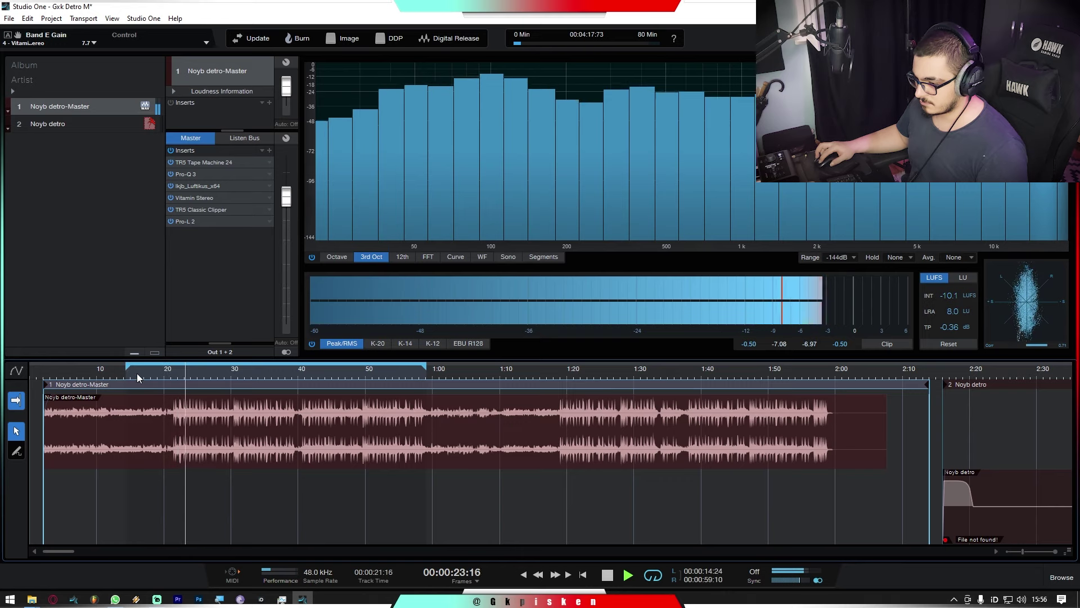
click(80, 369)
key(KP_Divide)
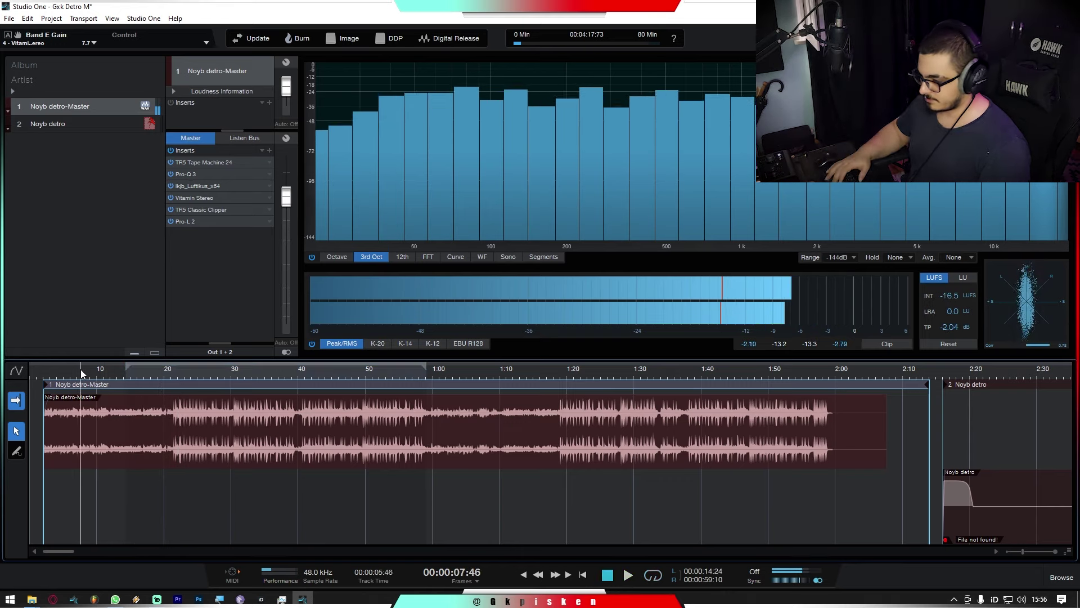
Play the track from its start, compare the intro and first loud section with the whole master chain bypassed and active, and stop
click(37, 370)
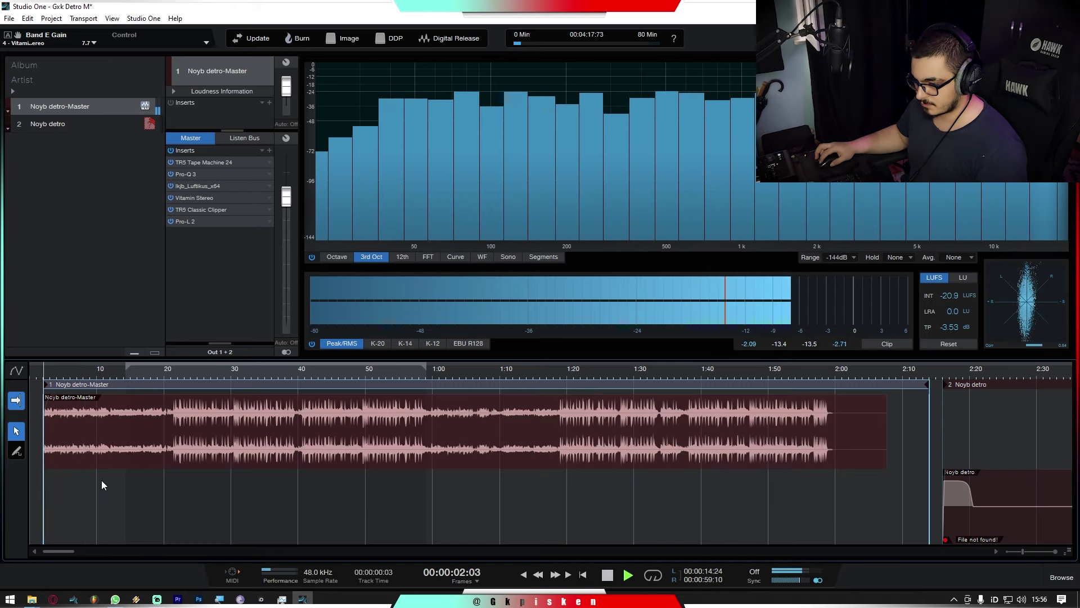
click(36, 373)
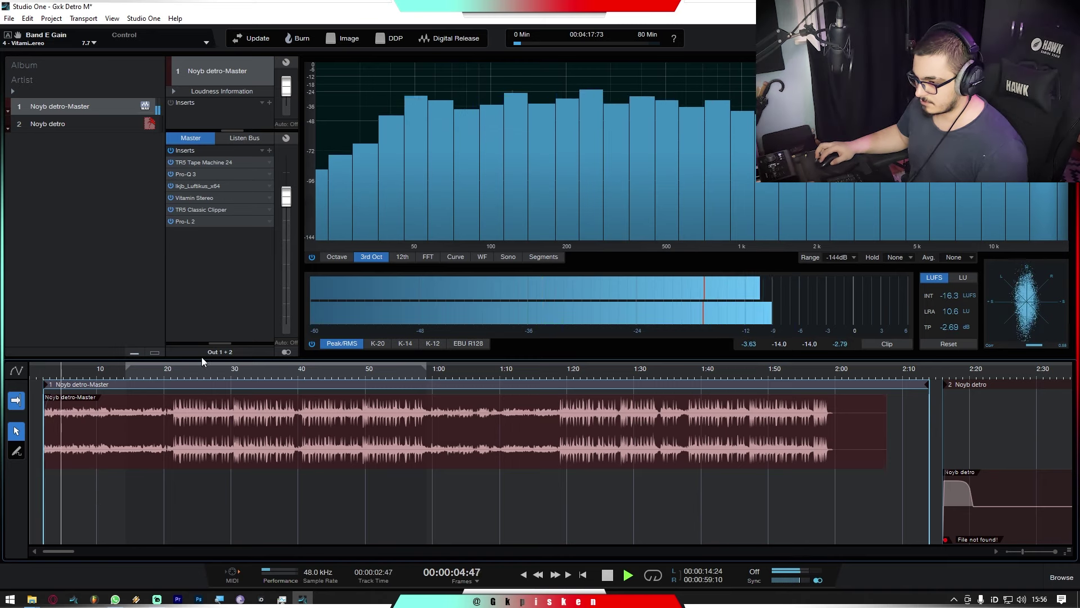
click(170, 150)
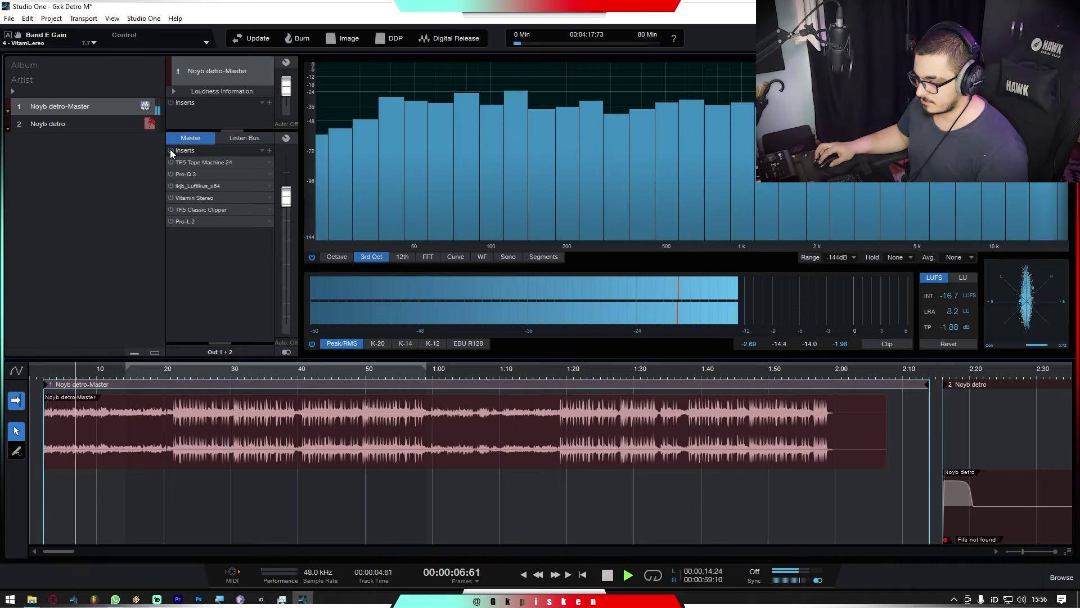
click(171, 150)
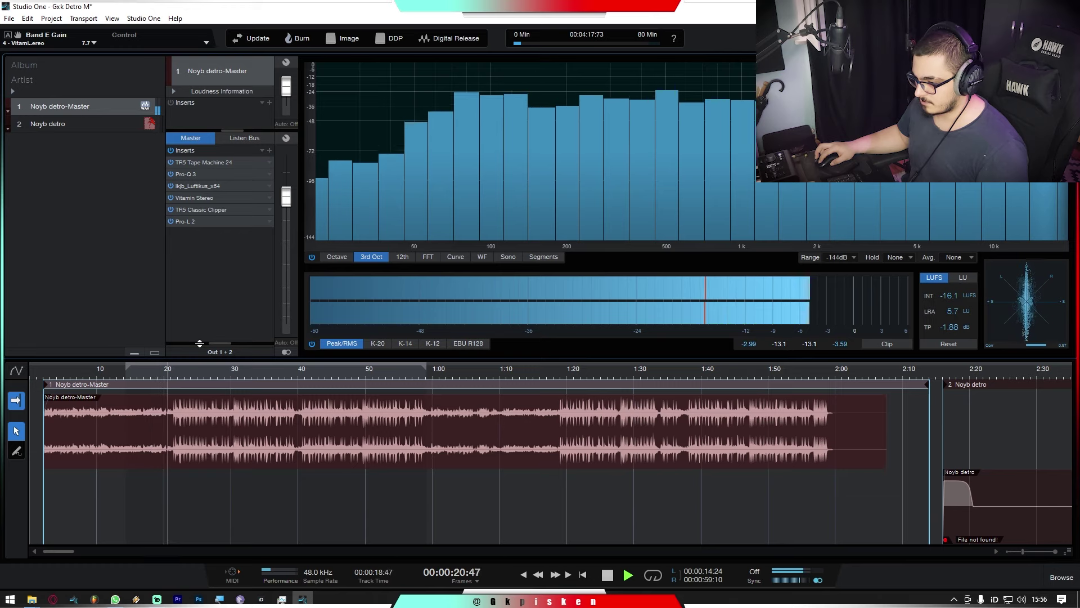
click(170, 151)
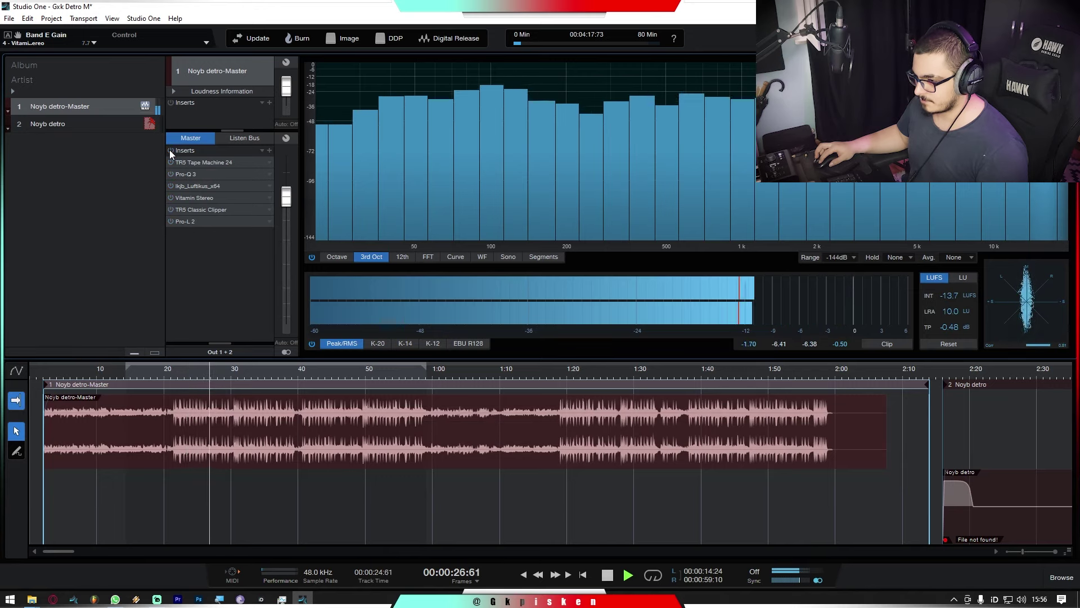
click(170, 150)
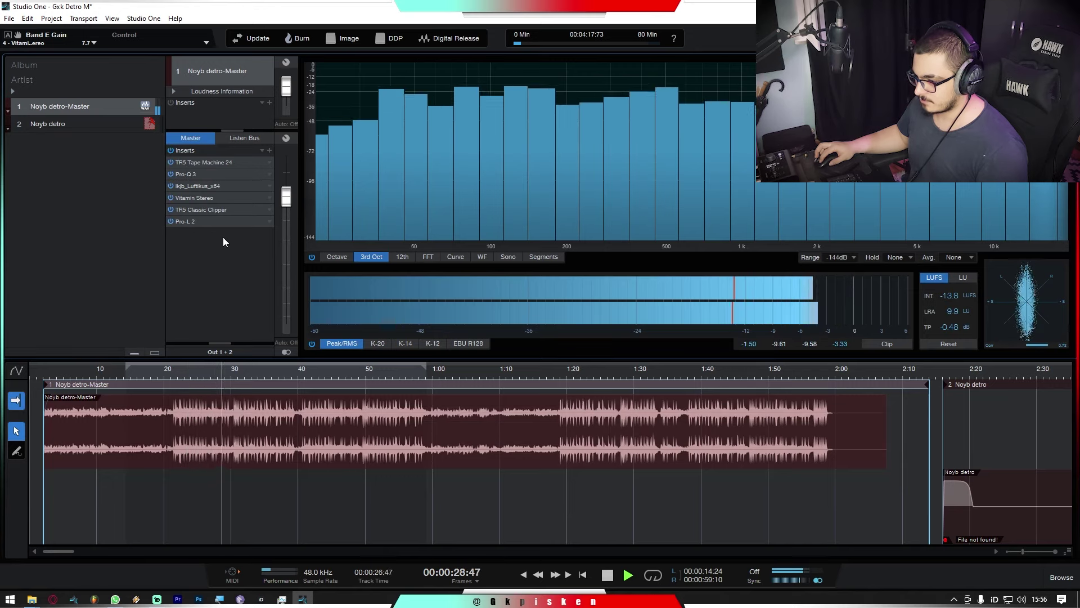
key(space)
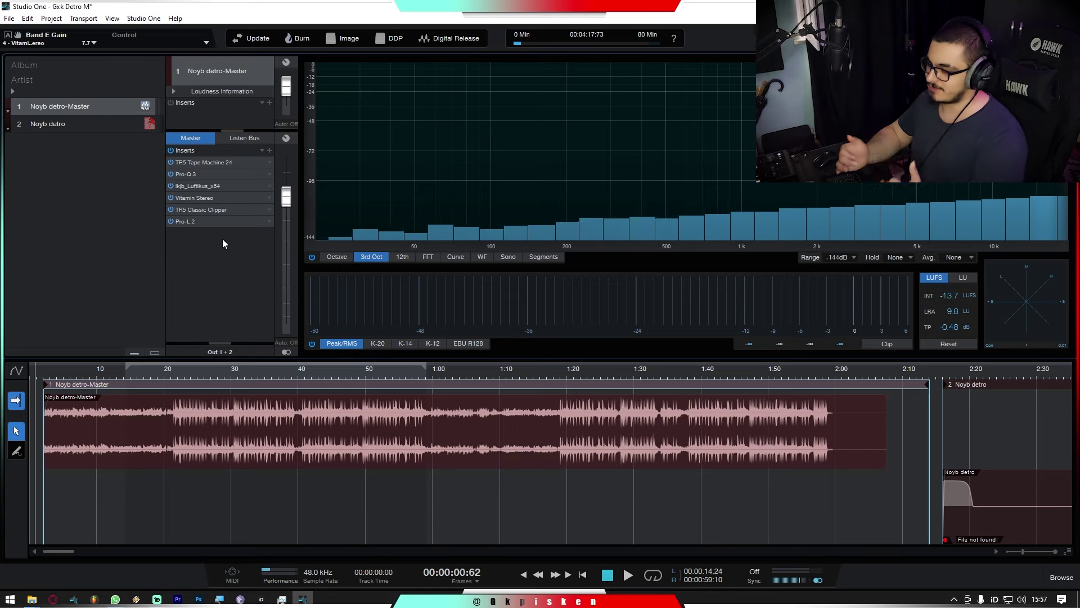
Move the playback position to 00:00:22:65 in the first loud section and add Ozone 10 at the end of the master chain
click(184, 370)
click(270, 151)
click(313, 365)
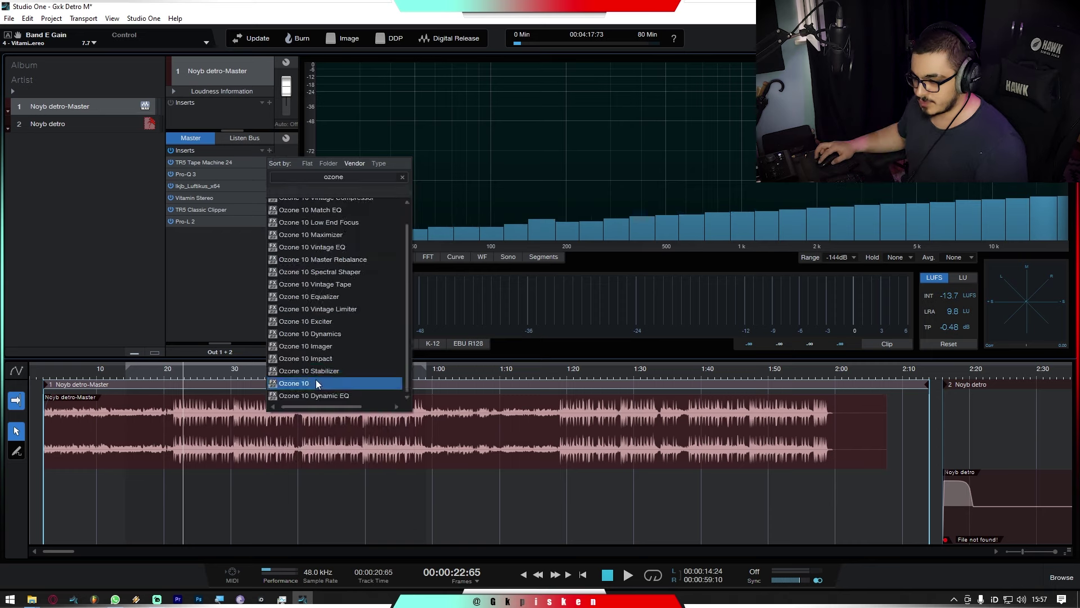
click(313, 378)
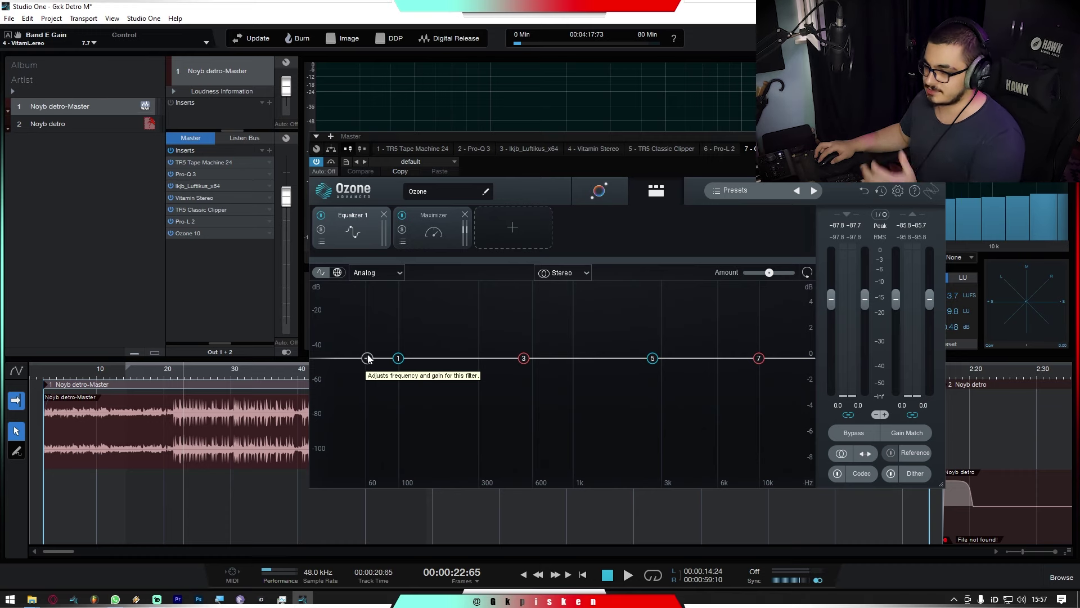
drag(369, 359, 355, 360)
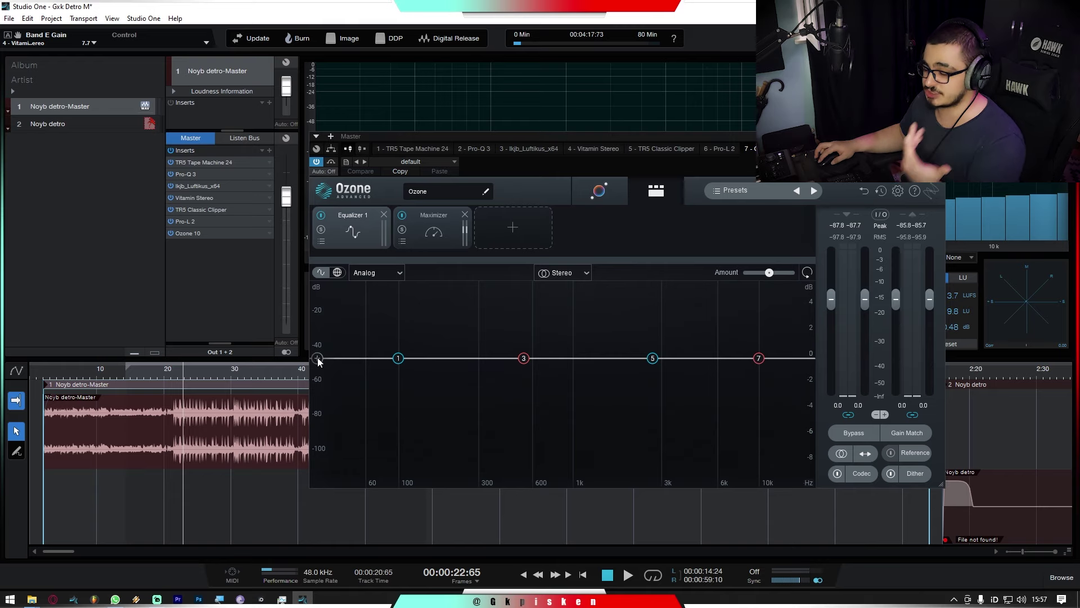
Let Ozone's assistant analyse the first loud section with the master volume lowered to -15.8 dB, and choose Hip-hop/Rap as the target
key(space)
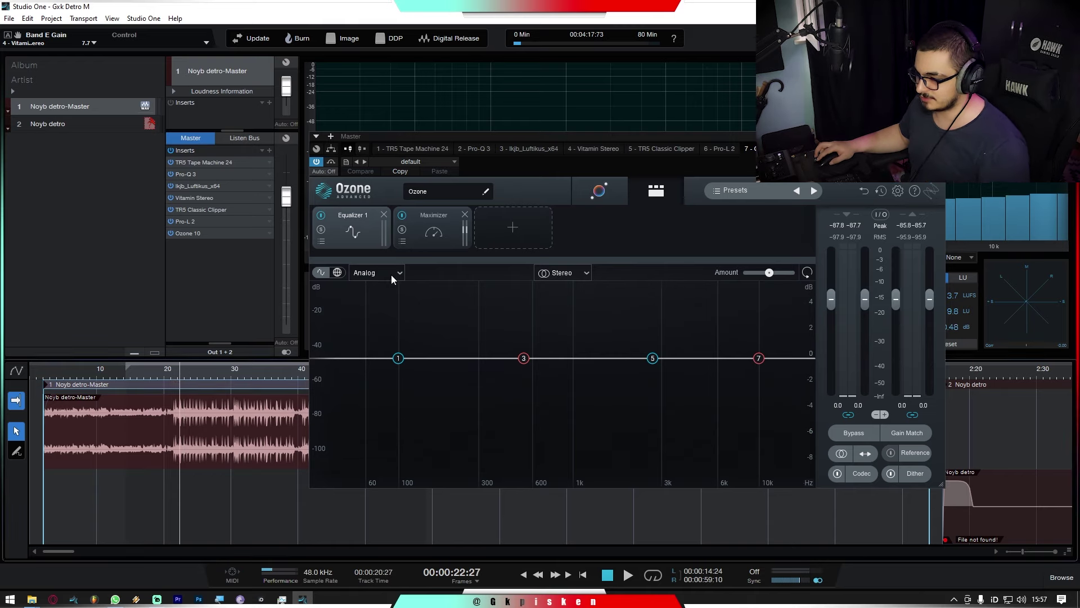
drag(287, 197, 286, 248)
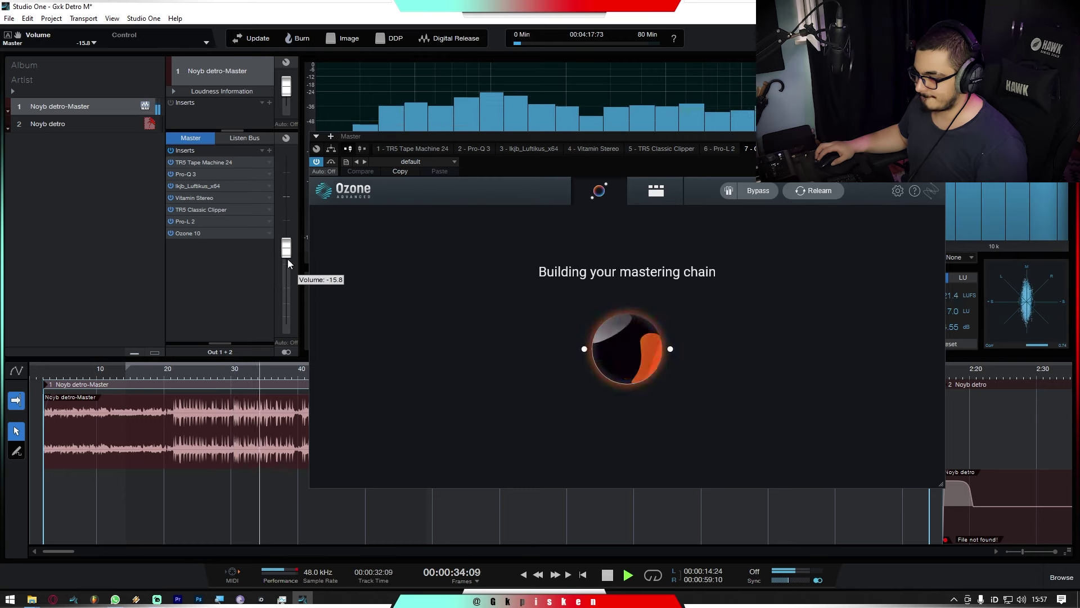
key(space)
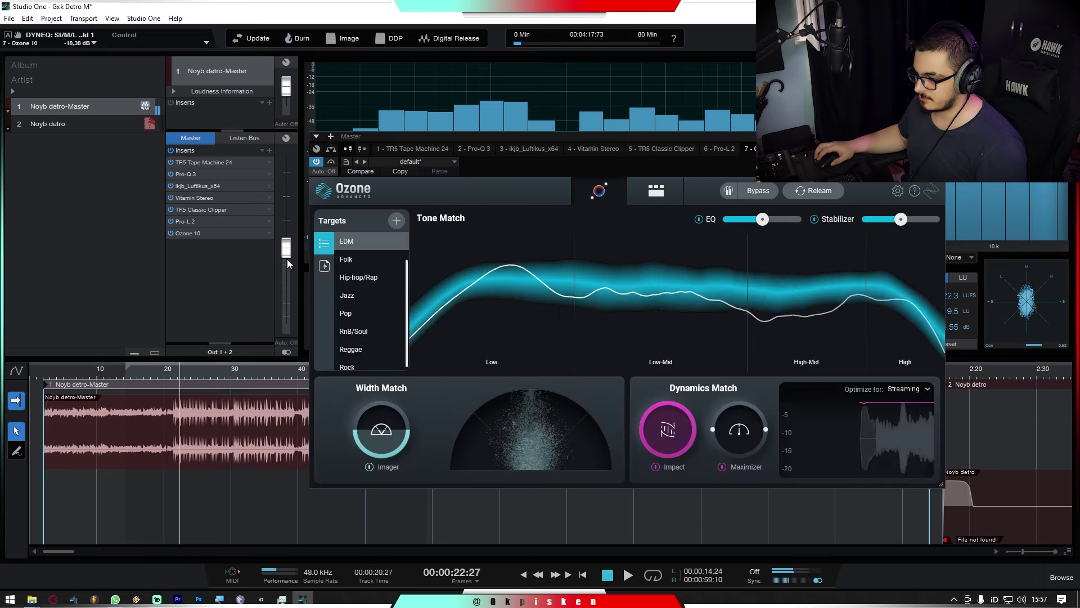
click(358, 276)
Remove the Maximizer from Ozone's module chain and move Ozone 10 between Vitamin Stereo and TR5 Classic Clipper
click(656, 190)
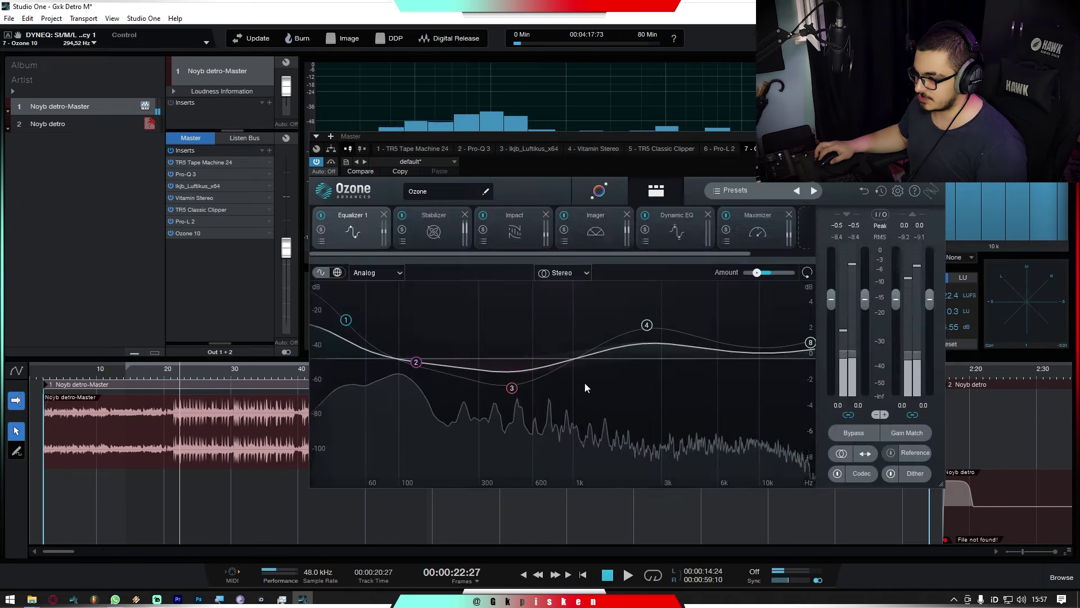
click(789, 214)
drag(201, 232, 204, 204)
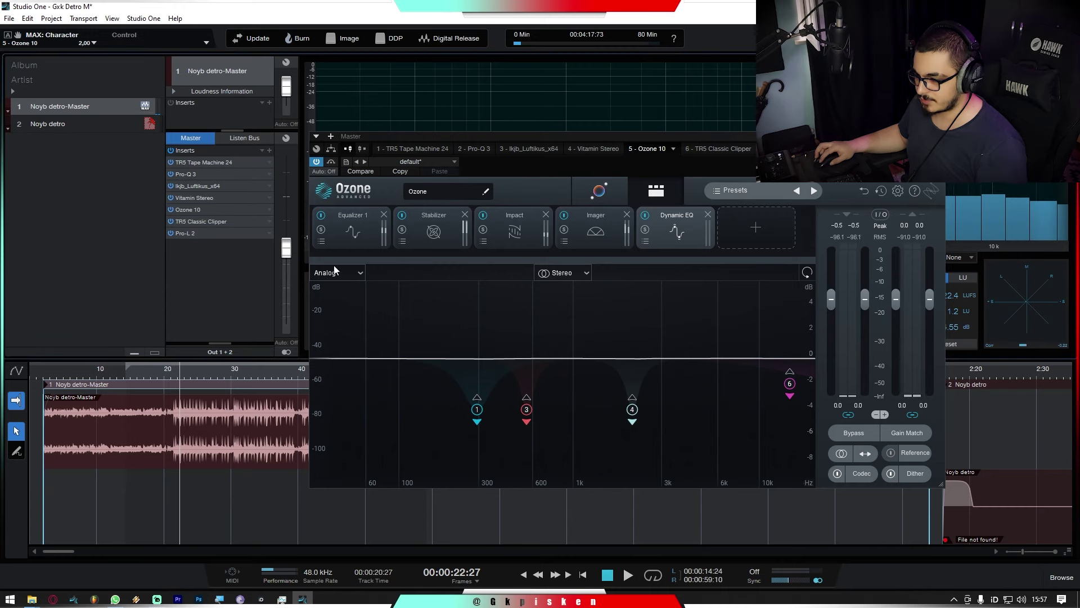
Review the suggested Equalizer 1 curve and remove the Stabilizer module from Ozone's chain
click(373, 225)
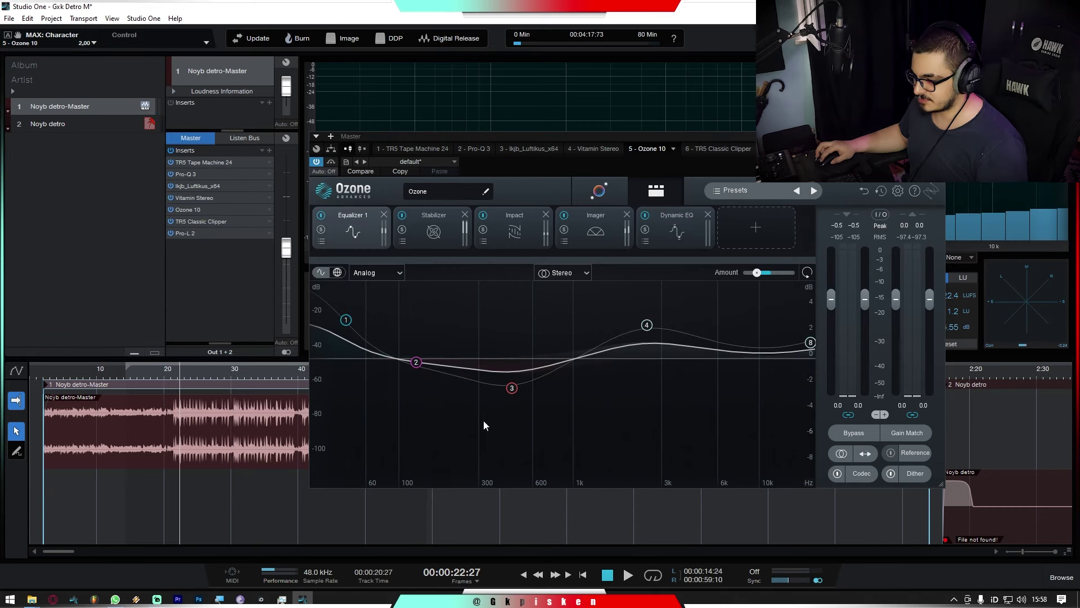
click(450, 231)
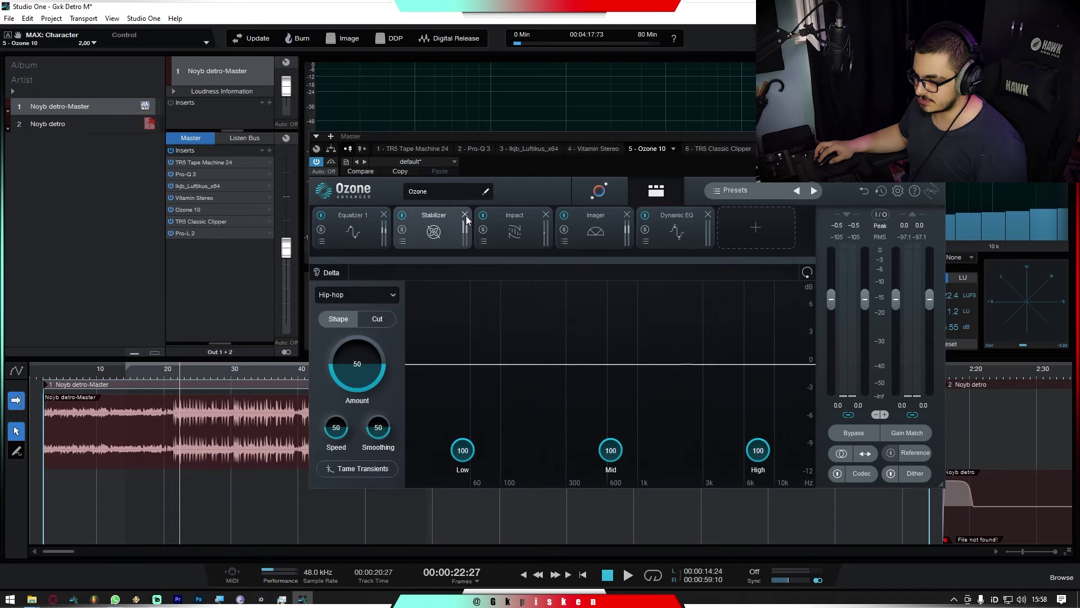
click(465, 214)
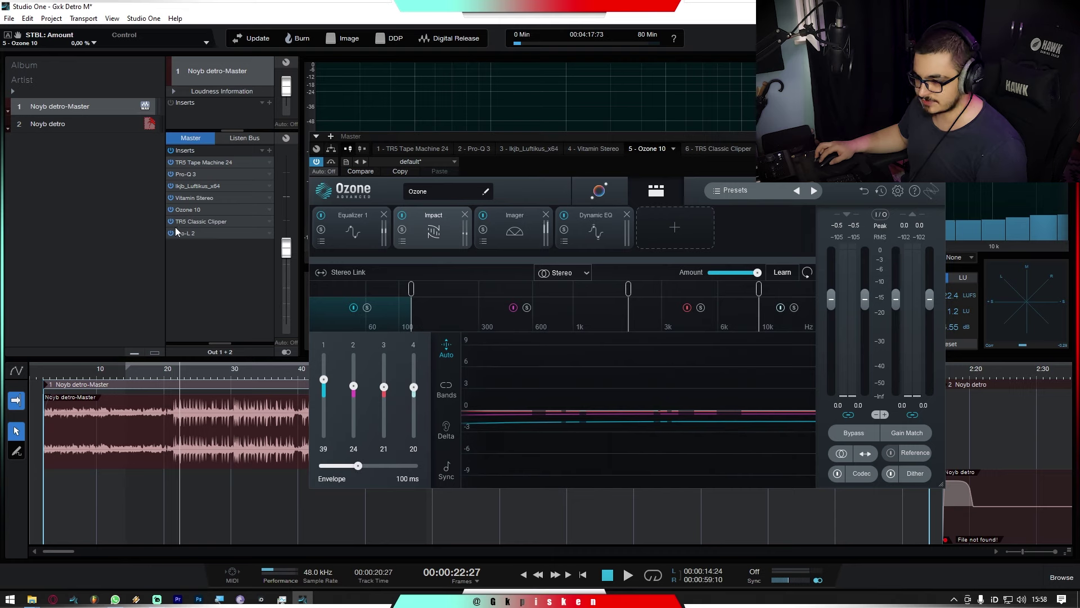
Examine Ozone's Imager settings and its Dynamic EQ bands 1, 3 and 4 during playback
click(499, 221)
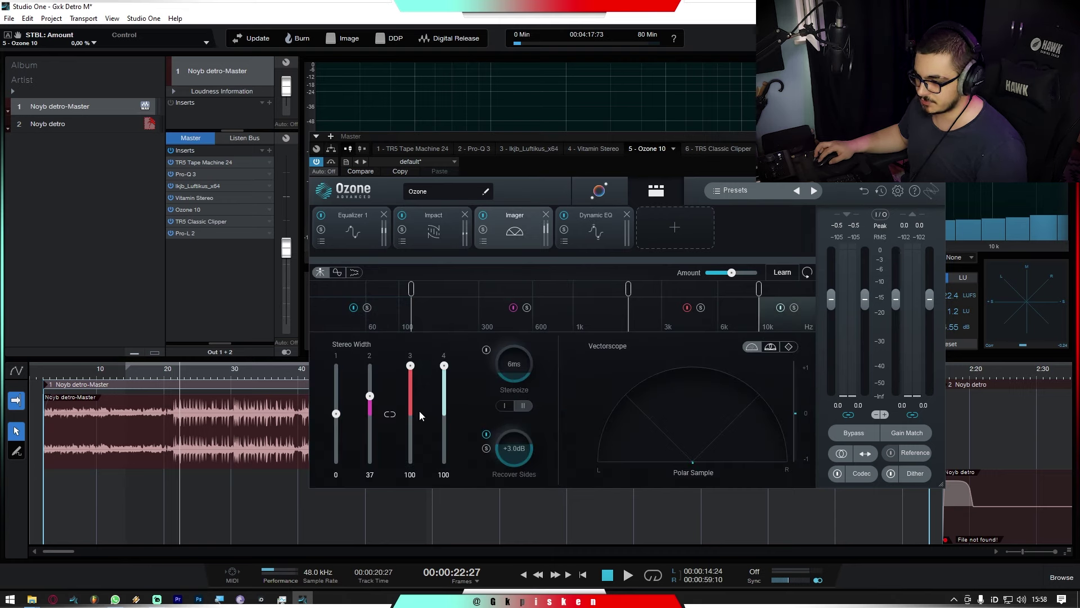
click(600, 234)
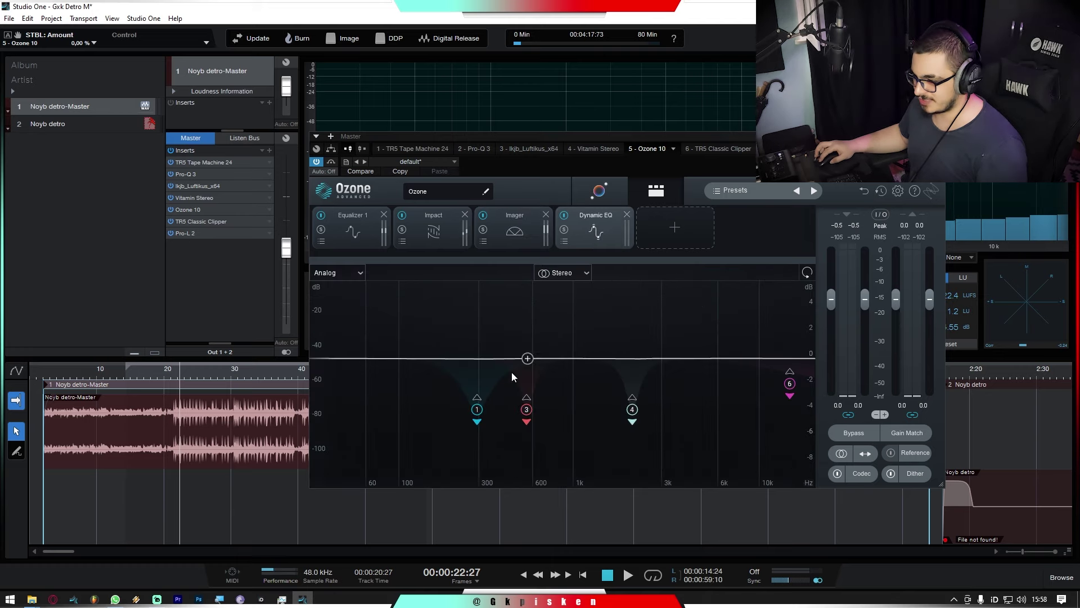
click(477, 410)
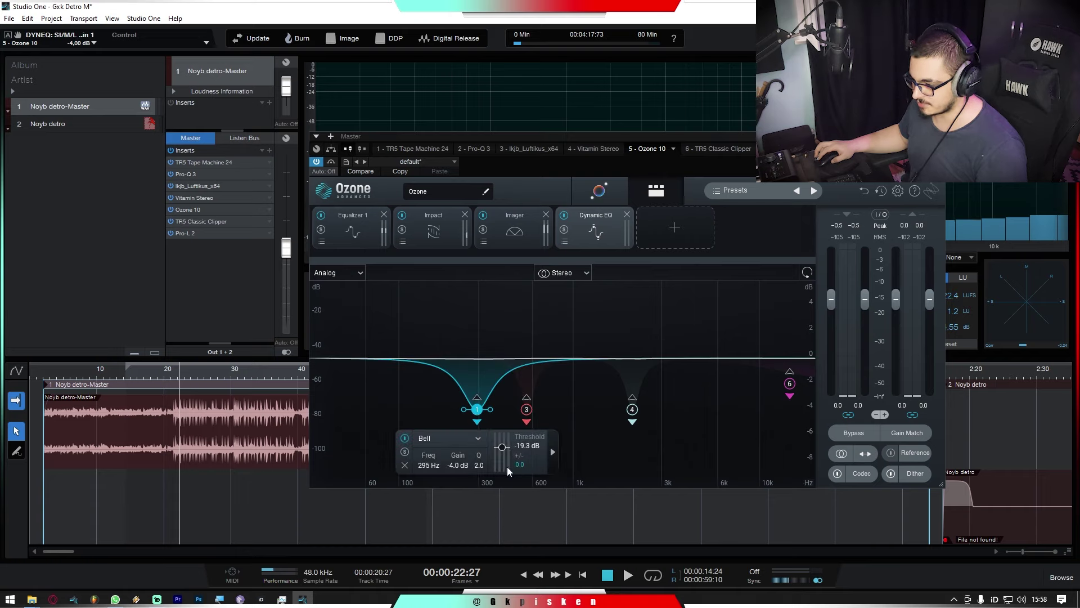
key(space)
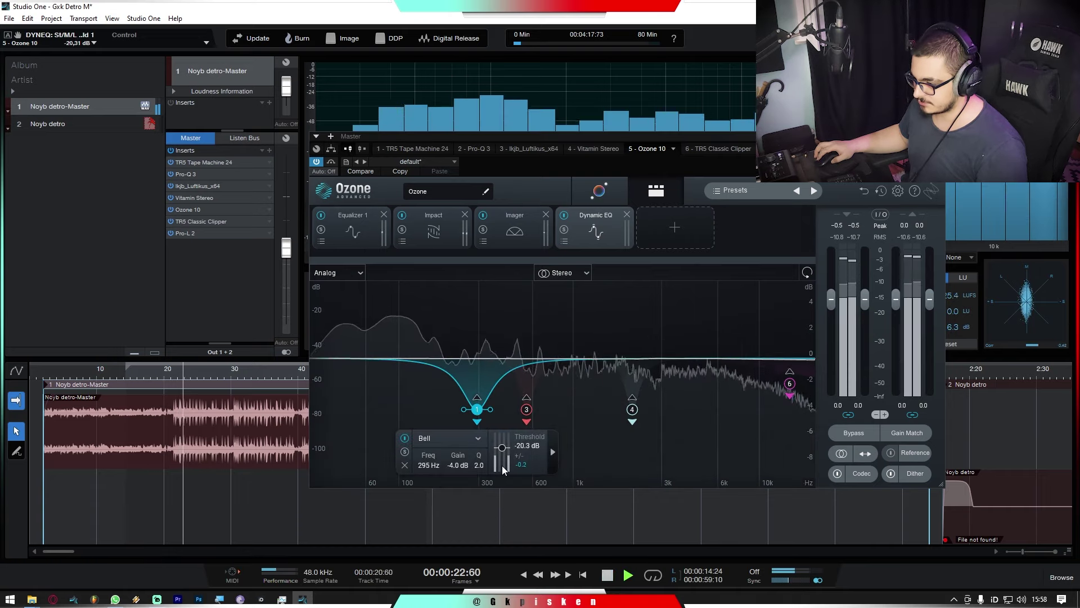
click(526, 409)
click(632, 409)
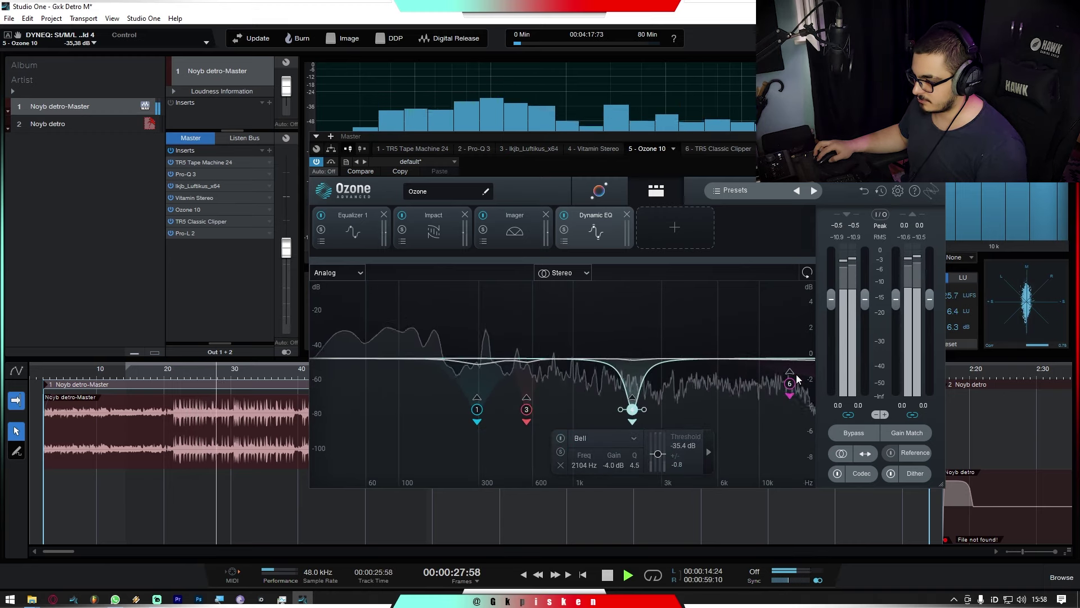
Compare the playing track with Ozone's Dynamic EQ bypassed and active, and do the same for the Imager
click(564, 215)
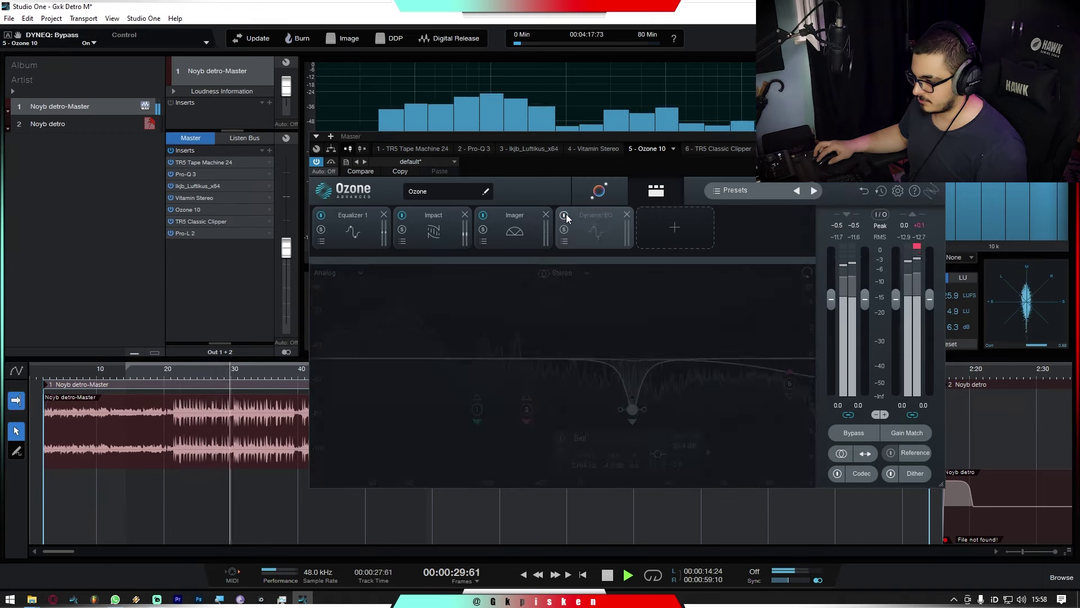
click(564, 215)
click(516, 238)
click(483, 216)
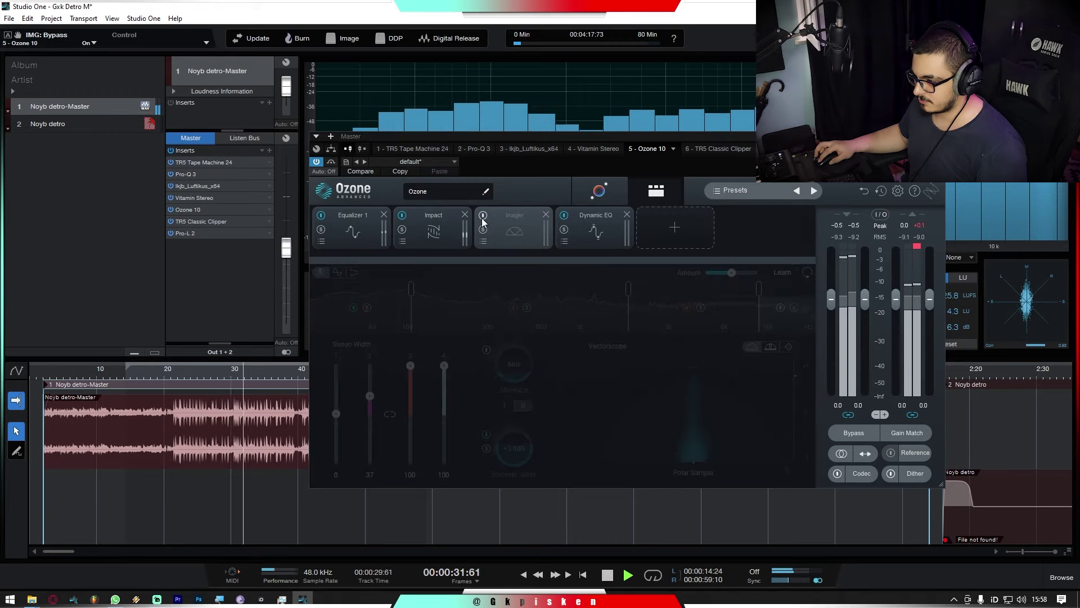
click(483, 217)
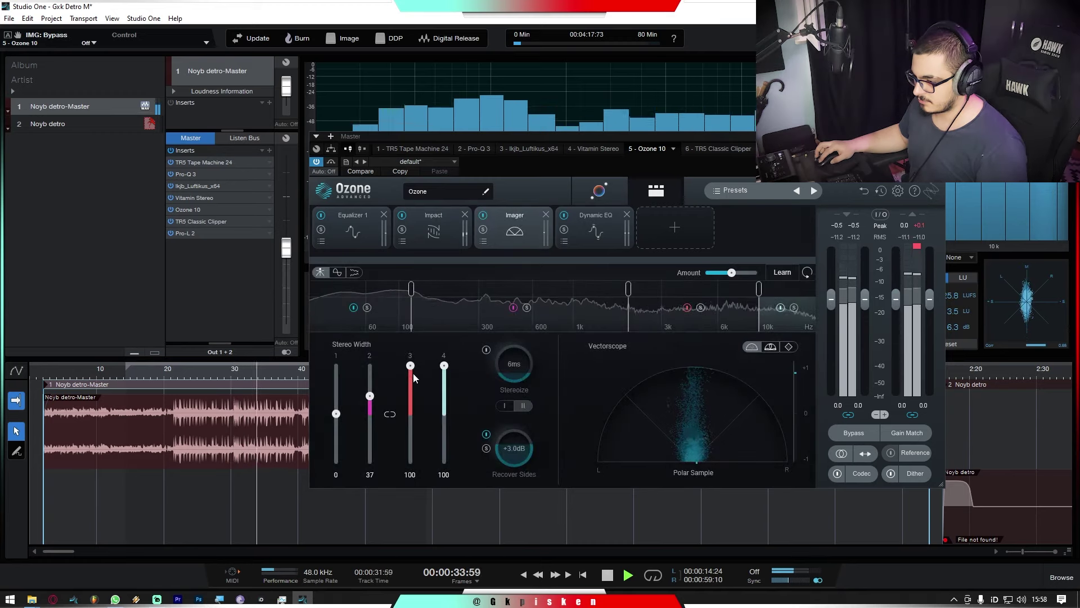
Set the Imager's stereo width to 20 for band 3 and 23 for band 4, and lower the uppermost crossover slightly
drag(410, 366, 417, 406)
key(space)
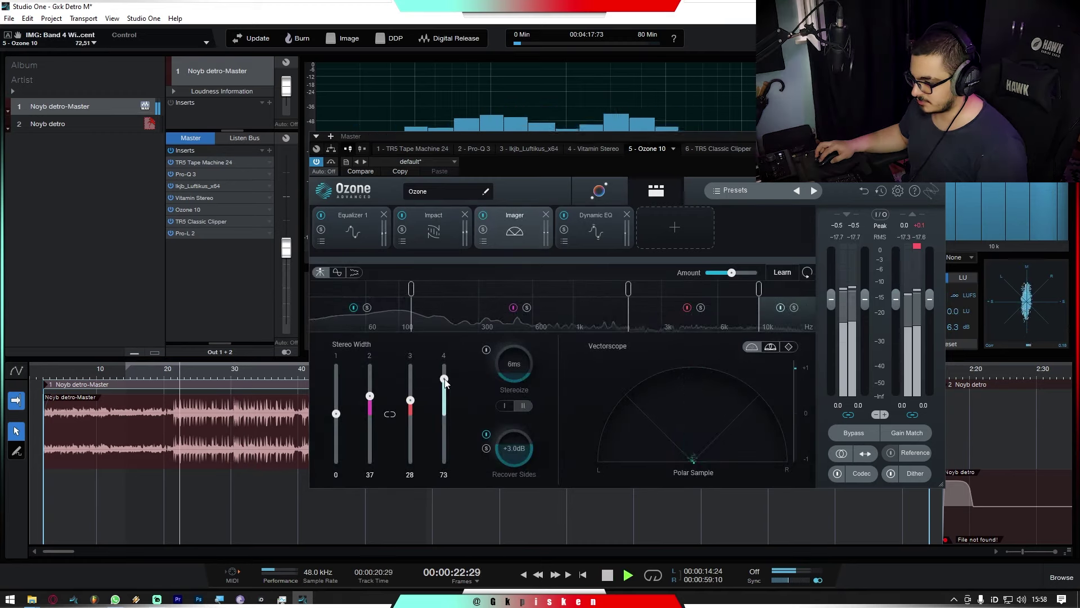
key(space)
drag(444, 366, 444, 403)
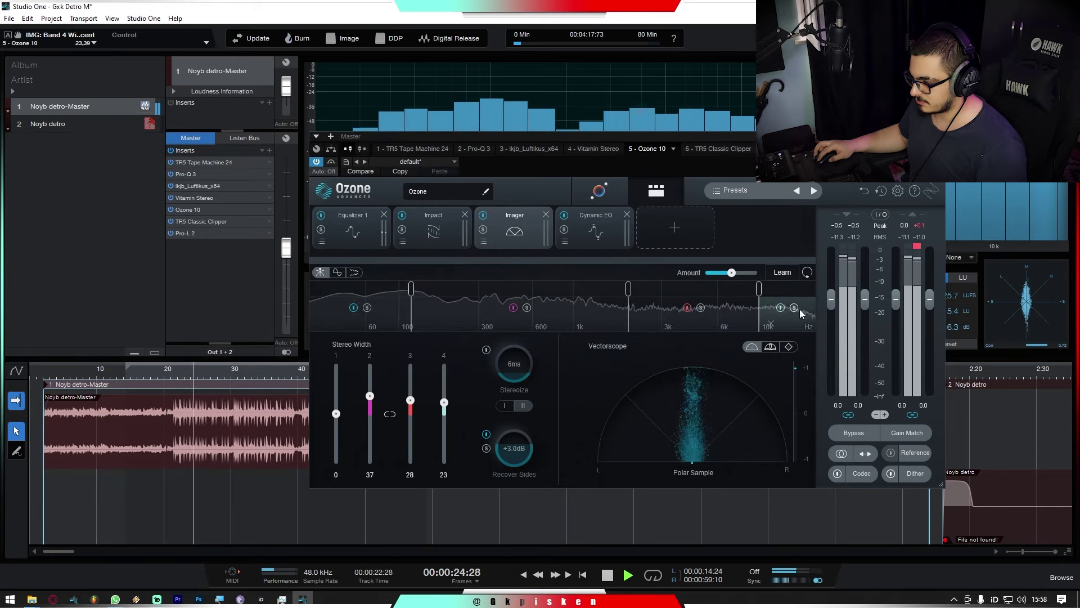
drag(759, 289, 752, 289)
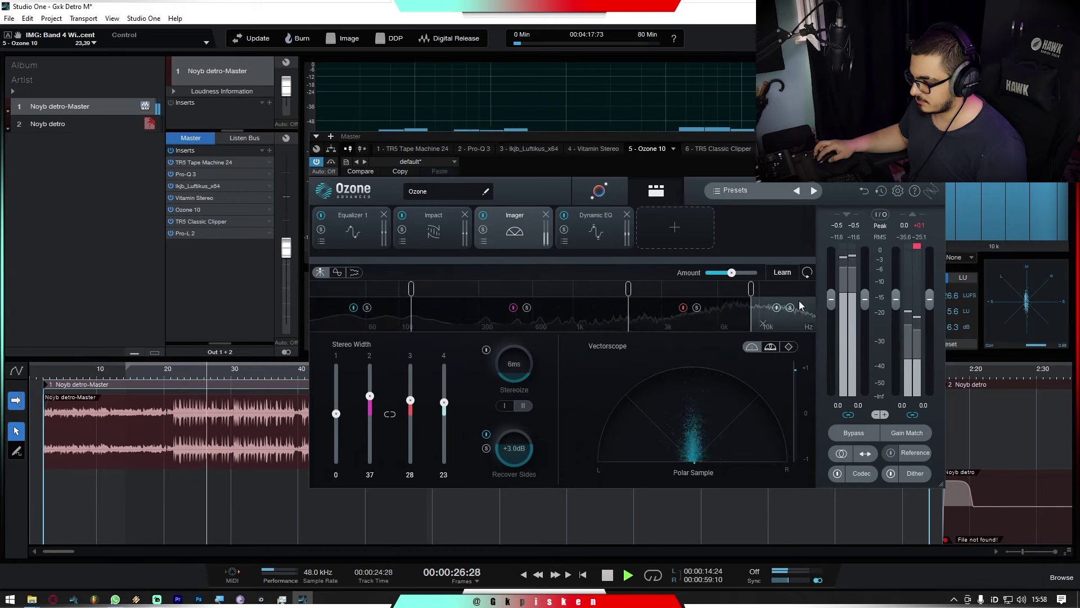
drag(410, 401, 411, 410)
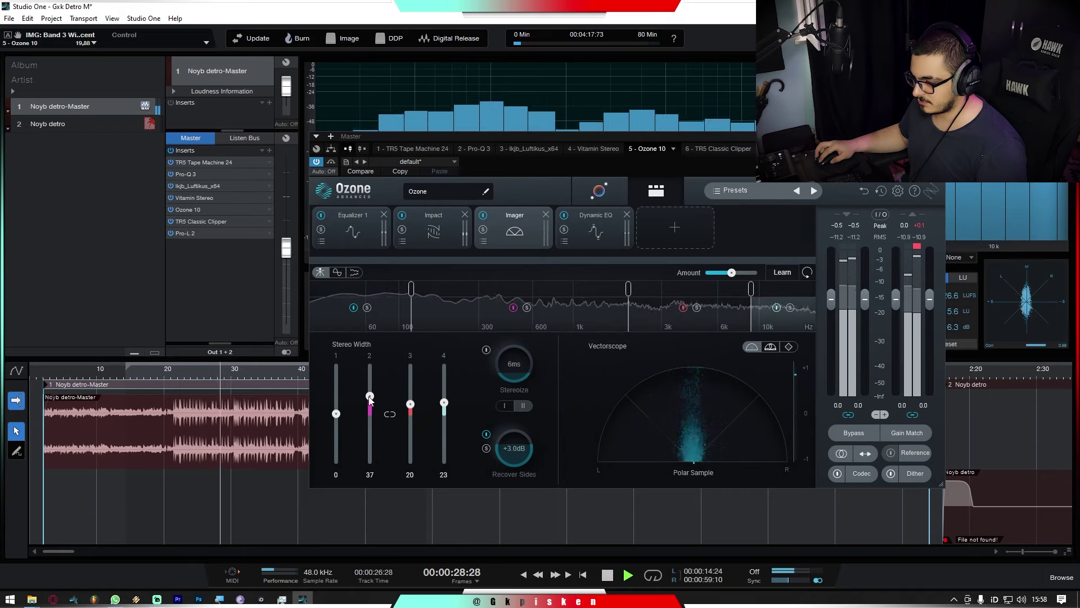
Audition the Imager's second band in solo, review the Impact module and stop playback
click(527, 307)
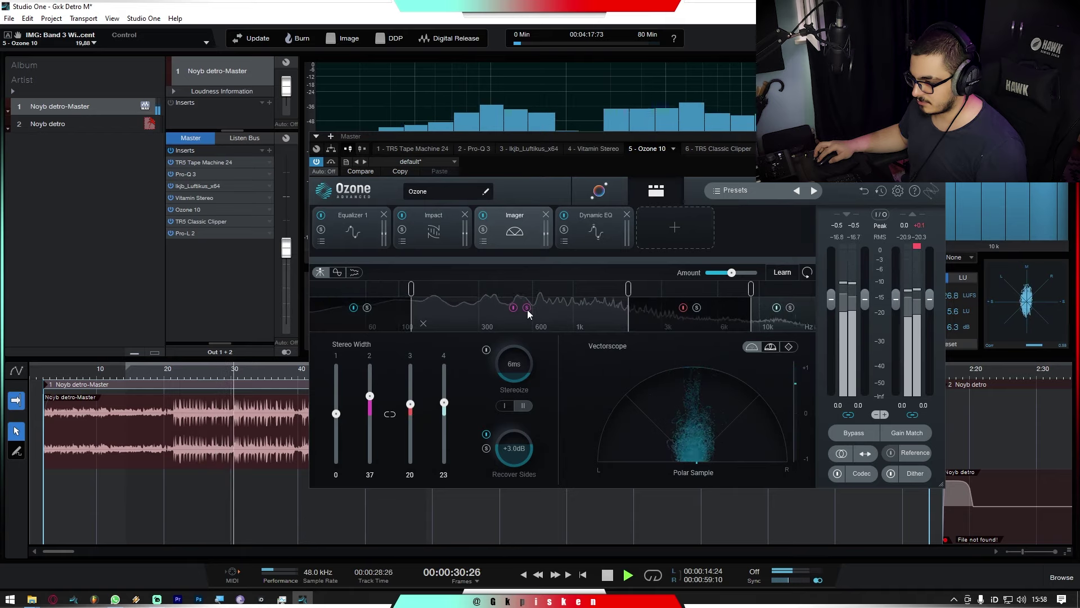
click(527, 308)
click(433, 224)
key(space)
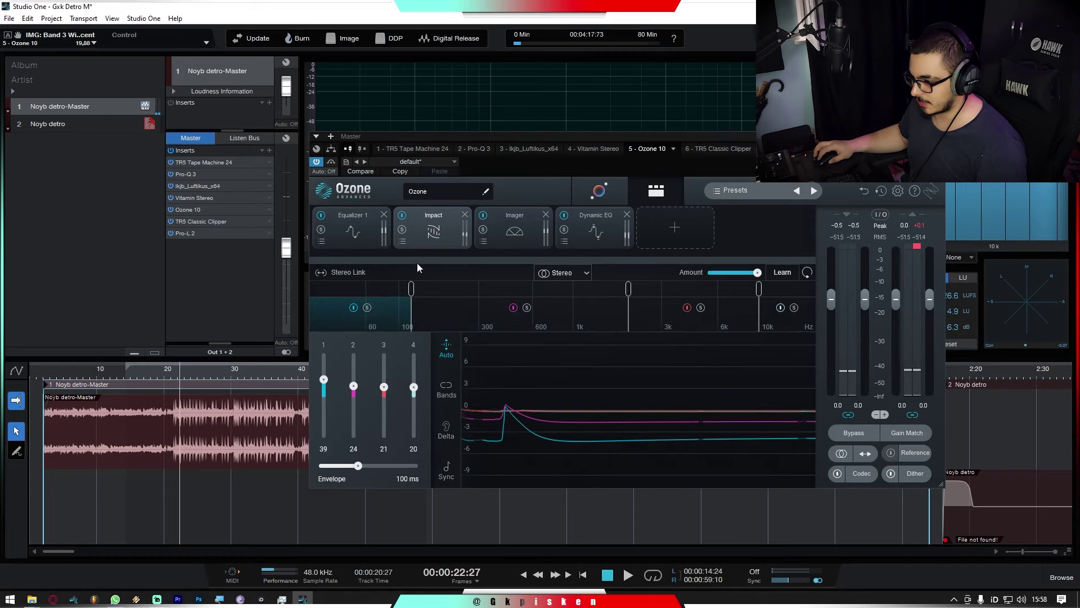
Set Equalizer 1's low shelf to 47 Hz and 0.3 dB, and make band 3's cut shallower and slightly lower in frequency
click(347, 229)
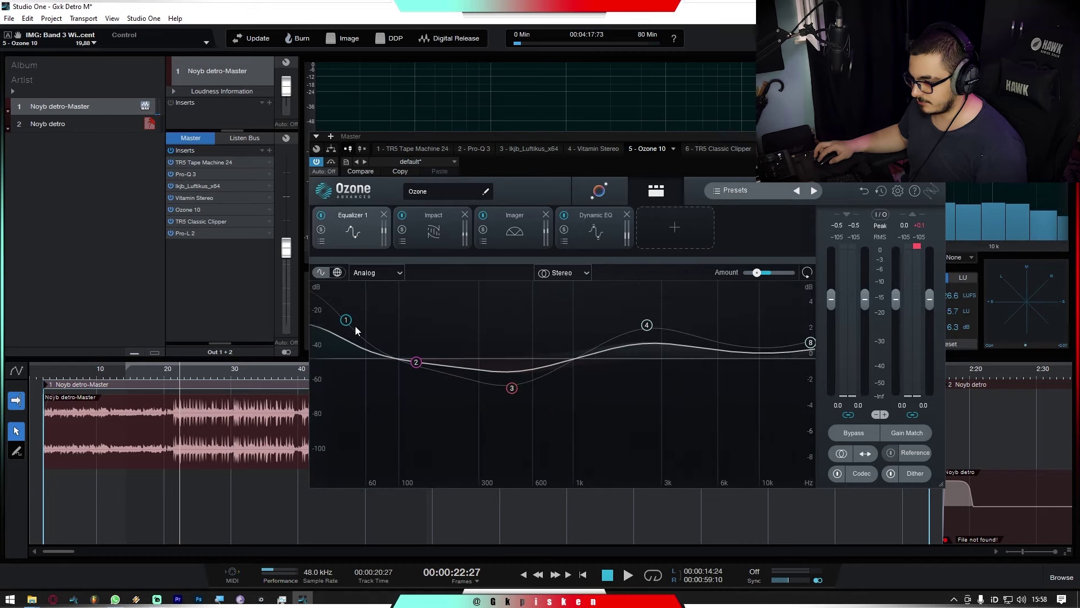
key(space)
drag(355, 326, 355, 355)
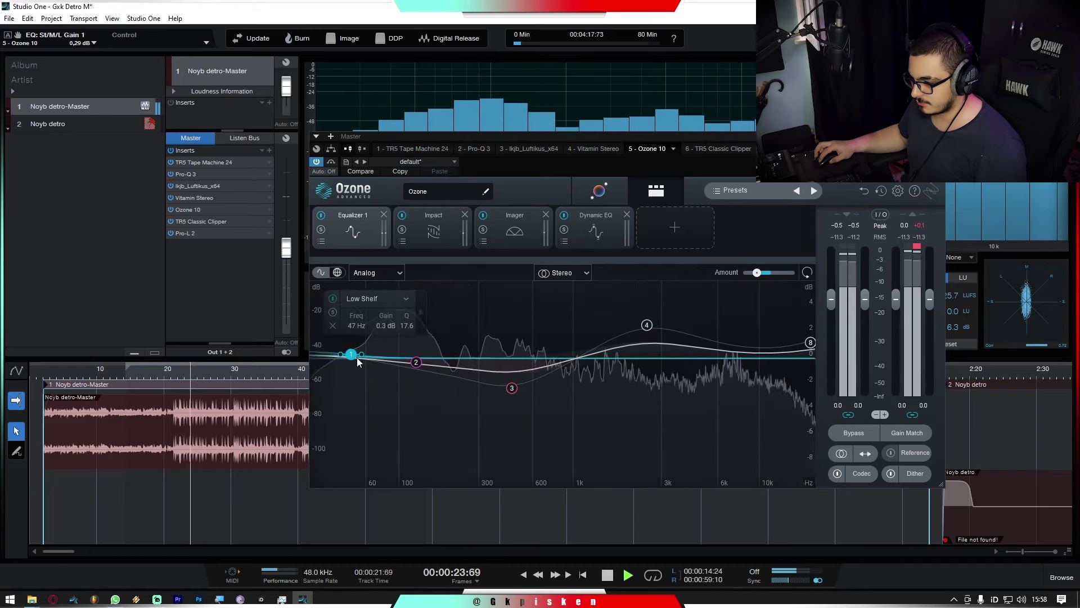
mouse_move(511, 388)
mouse_down()
mouse_move(503, 290)
mouse_move(497, 376)
mouse_up()
Set Equalizer 1's bell band 4 to 2502 Hz and 2.5 dB, and its high shelf to 20000 Hz and 0.6 dB
mouse_move(646, 328)
mouse_down()
mouse_move(642, 261)
mouse_move(573, 265)
mouse_move(683, 276)
mouse_move(640, 340)
mouse_up()
key(space)
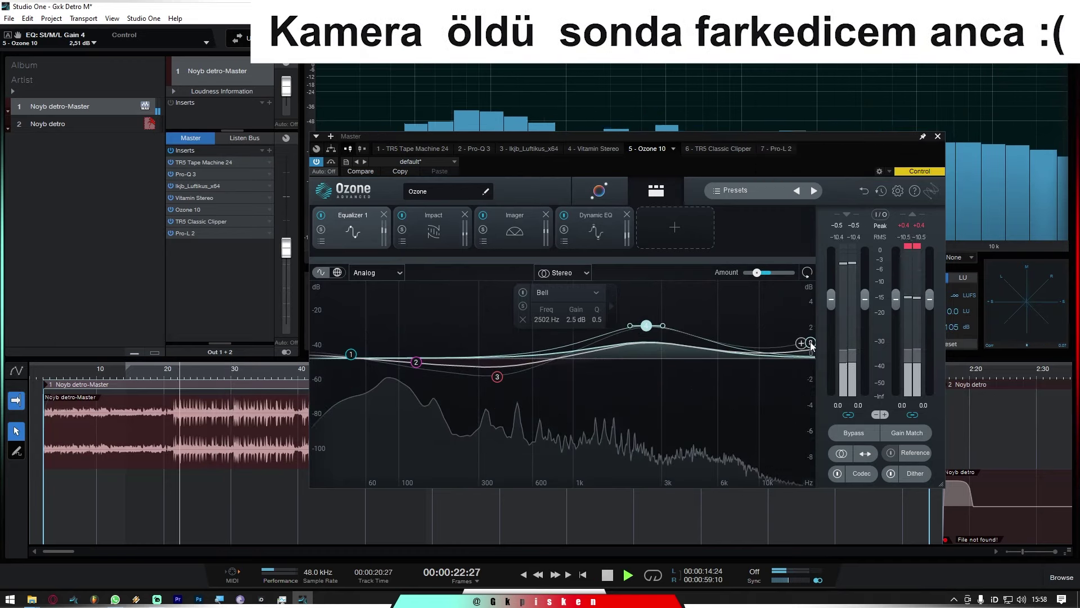
key(space)
drag(810, 343, 815, 349)
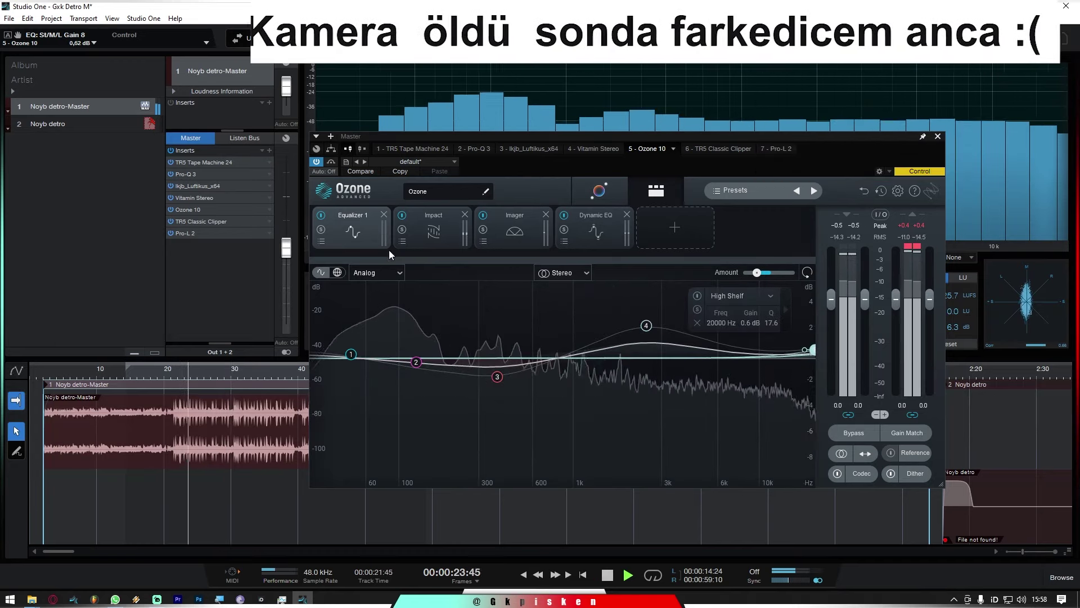
Compare the playing track with Ozone 10 bypassed and active, stop playback and close the plug-in window
click(332, 162)
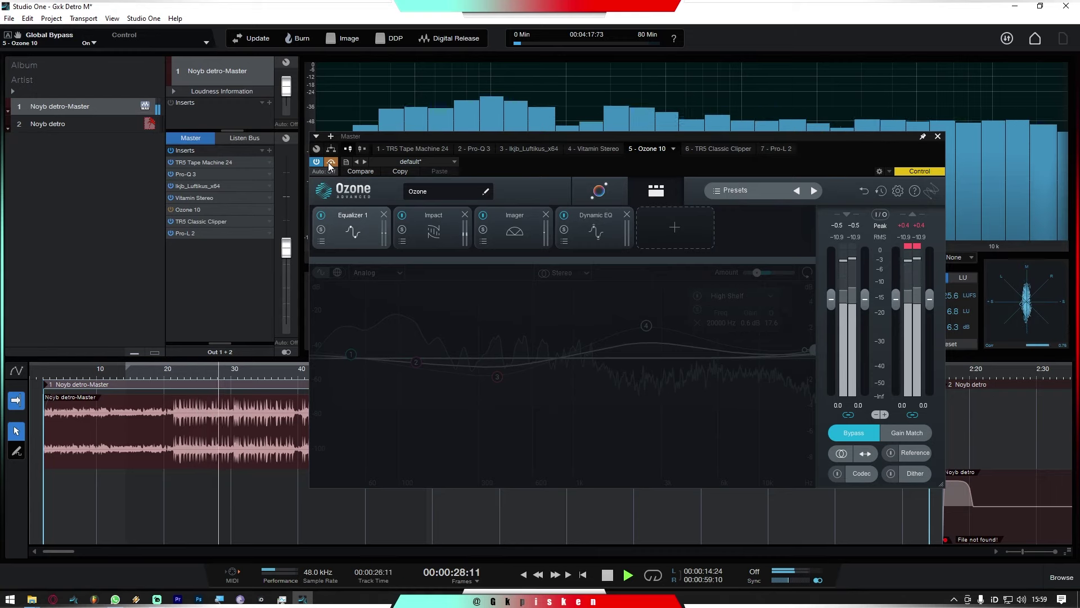
click(331, 163)
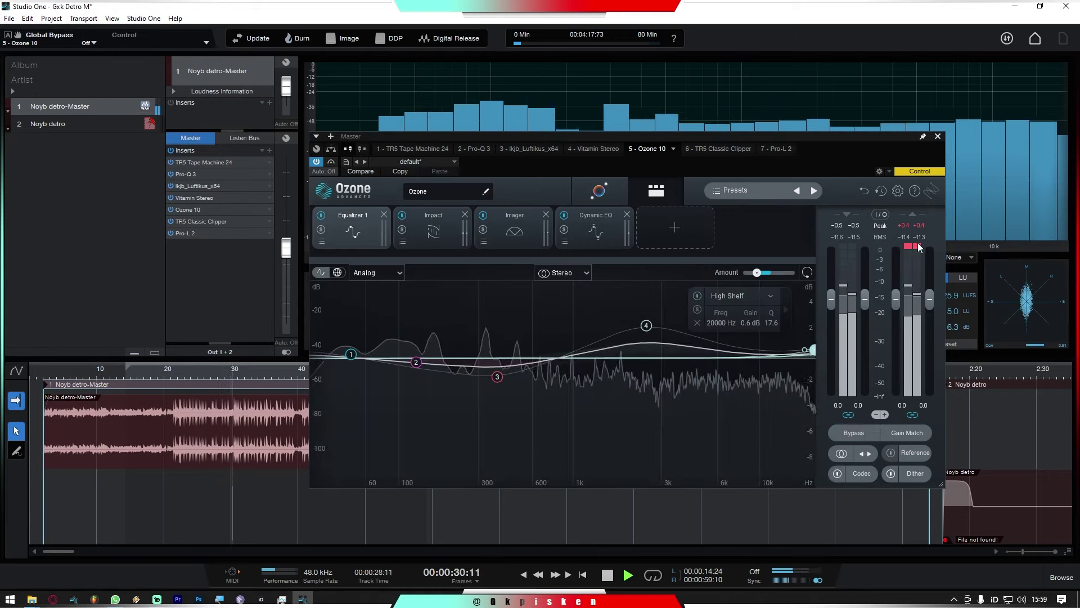
key(space)
click(938, 137)
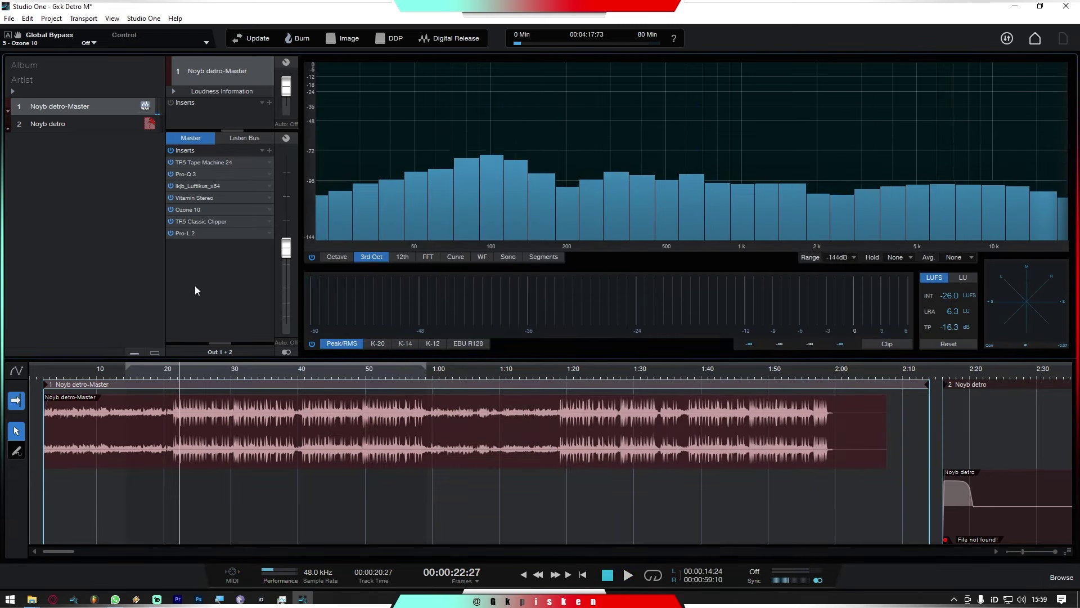
Return the master volume to 0 dB and compare the playing track with the whole master chain bypassed and active
key(space)
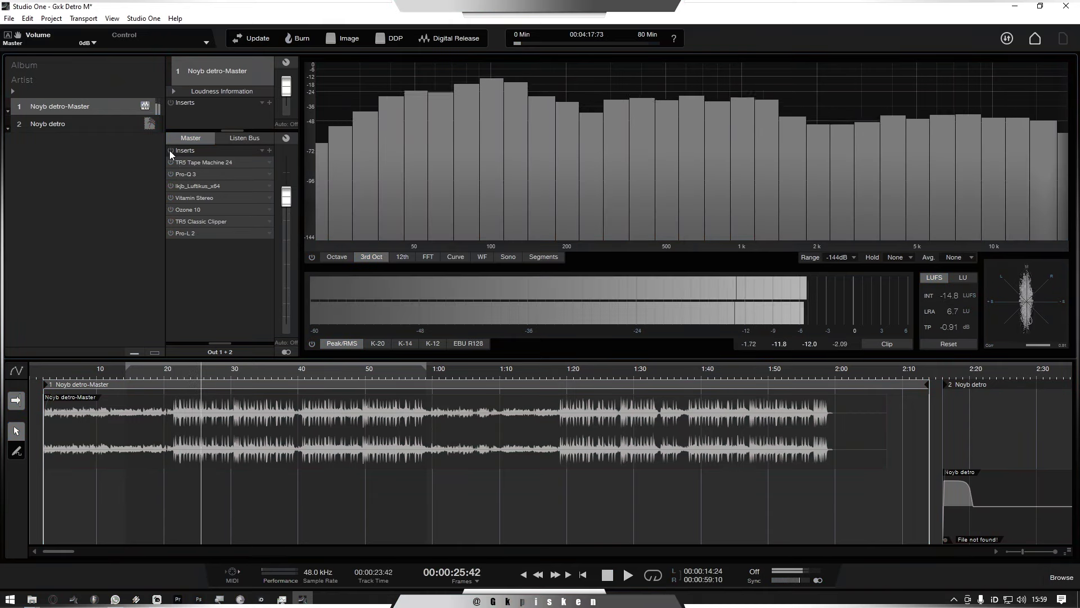
click(169, 151)
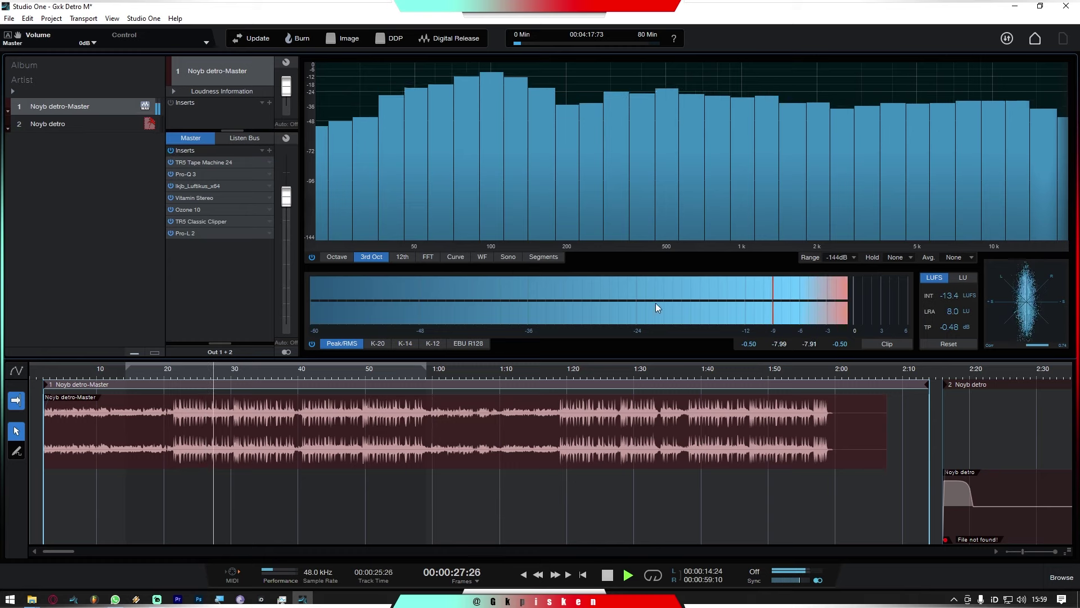
Reset the loudness measurement, play through the first loud section to measure the mastered track, and stop
click(945, 344)
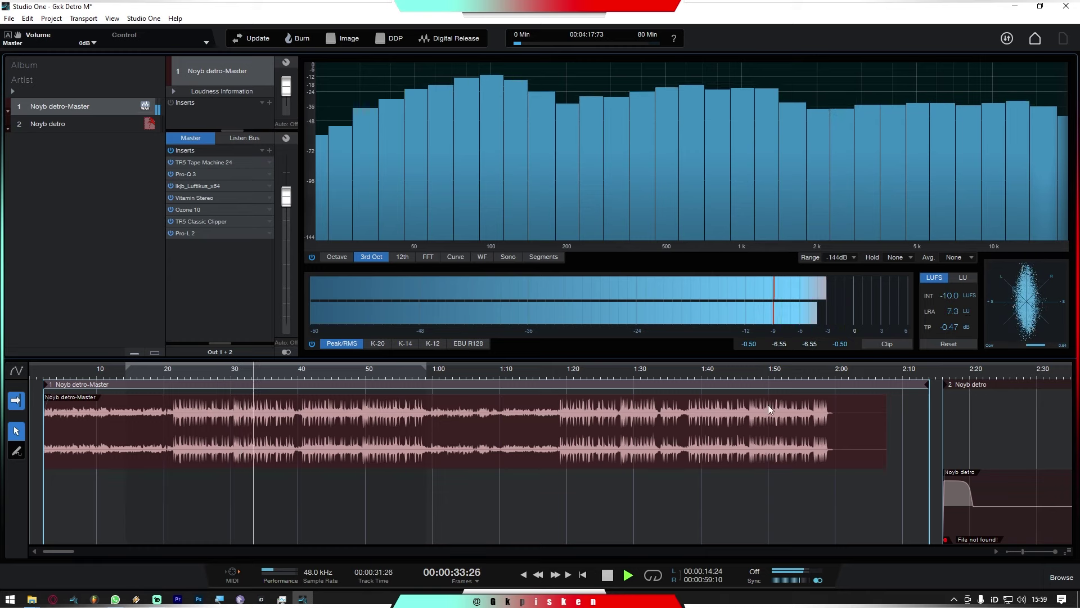
click(171, 210)
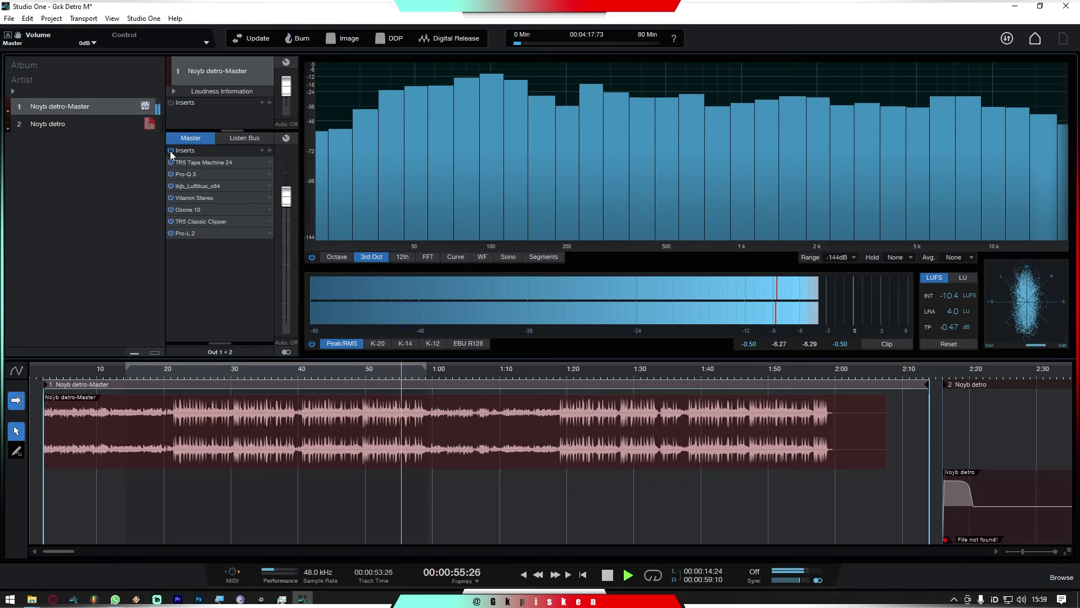
key(space)
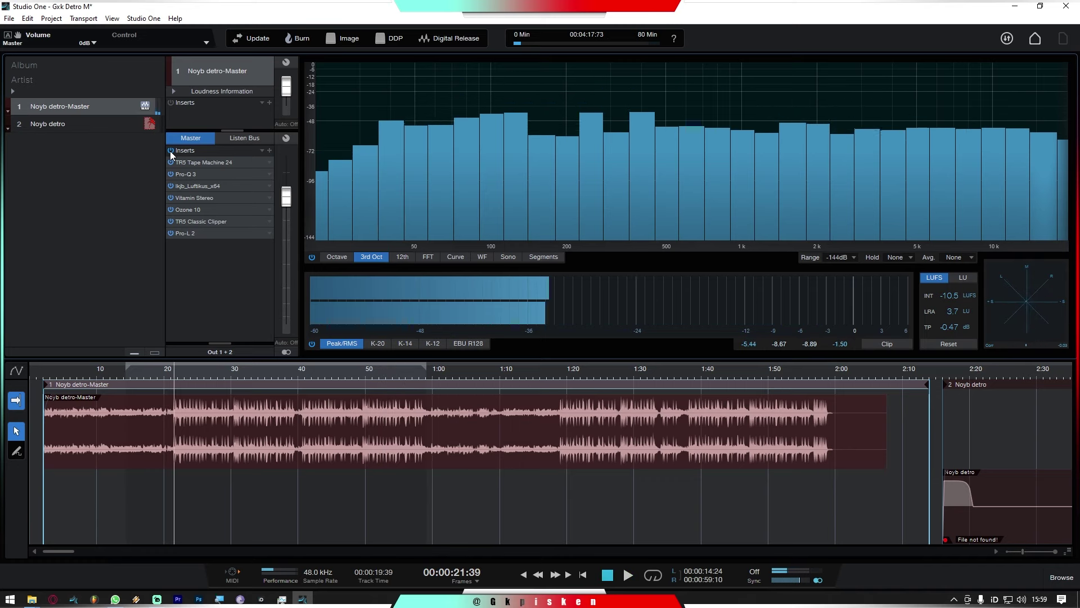